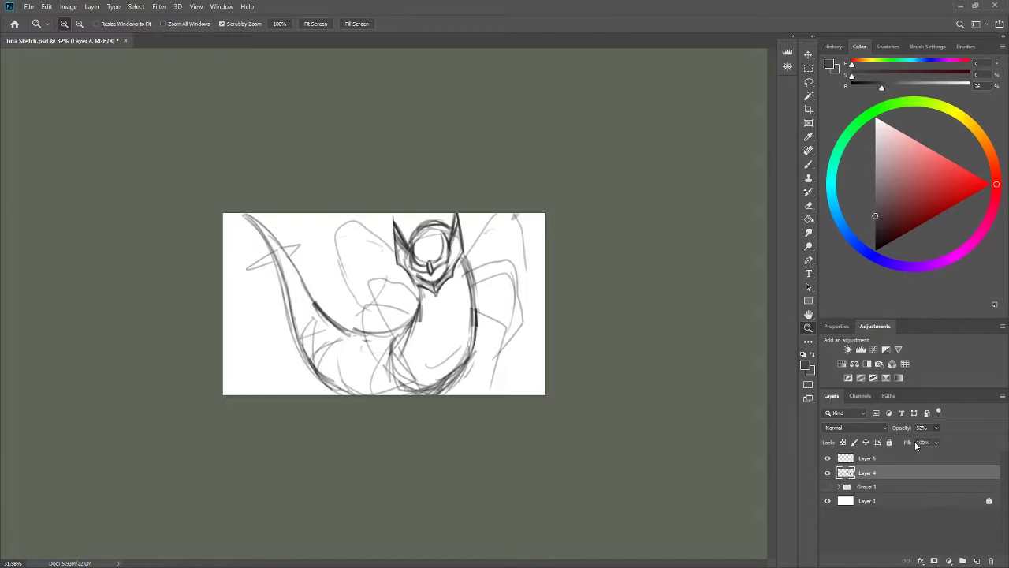
Add a new empty layer, then lasso the head sketch and enlarge it with Free Transform
key(5)
key(2)
click(808, 82)
drag(473, 213, 390, 217)
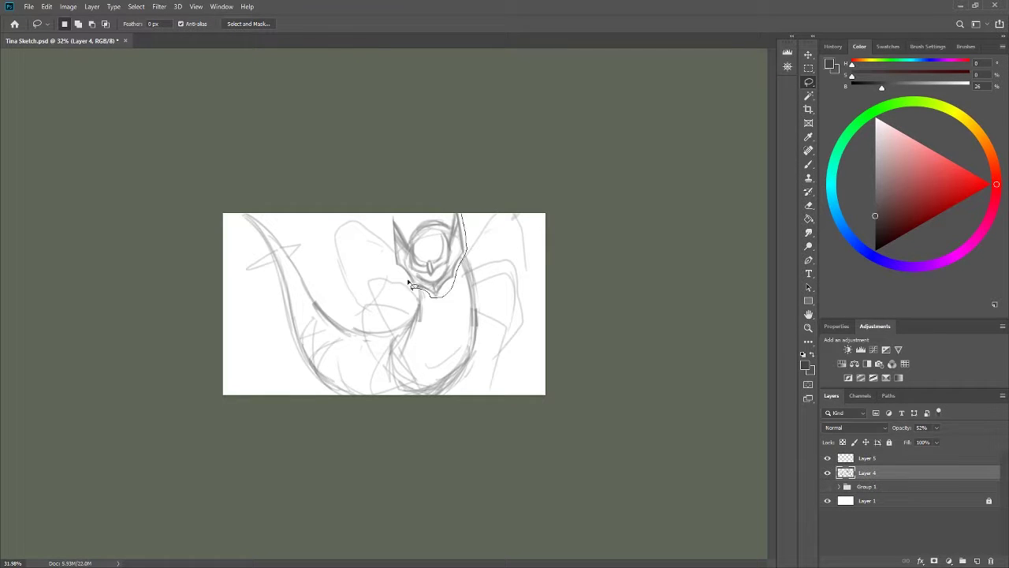
key(ctrl+t)
key(Return)
key(ctrl+d)
key(2)
key(8)
key(b)
On the new layer, brush light grey strokes into a large U-shaped mass below the face
click(906, 457)
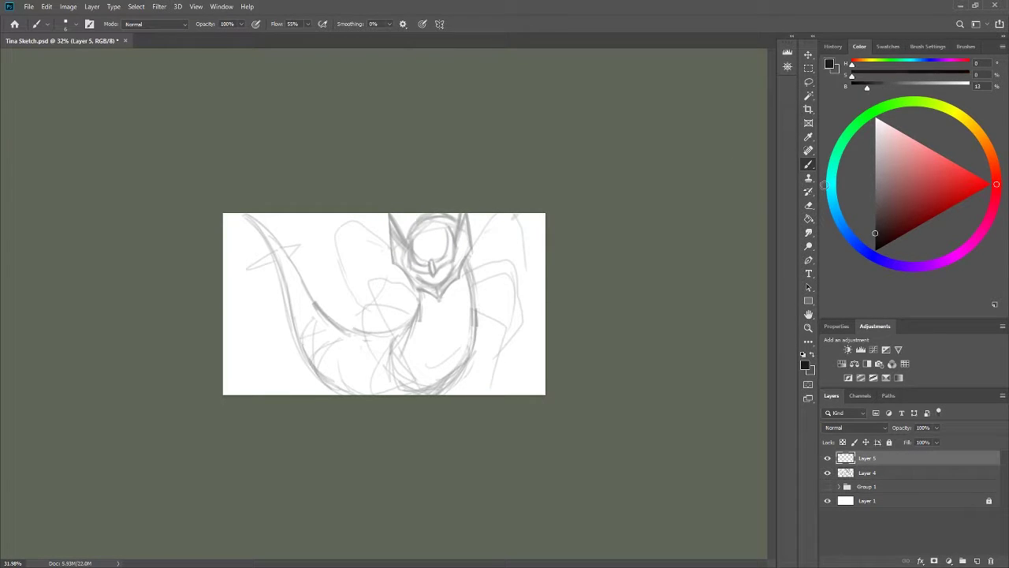
alt+click(441, 297)
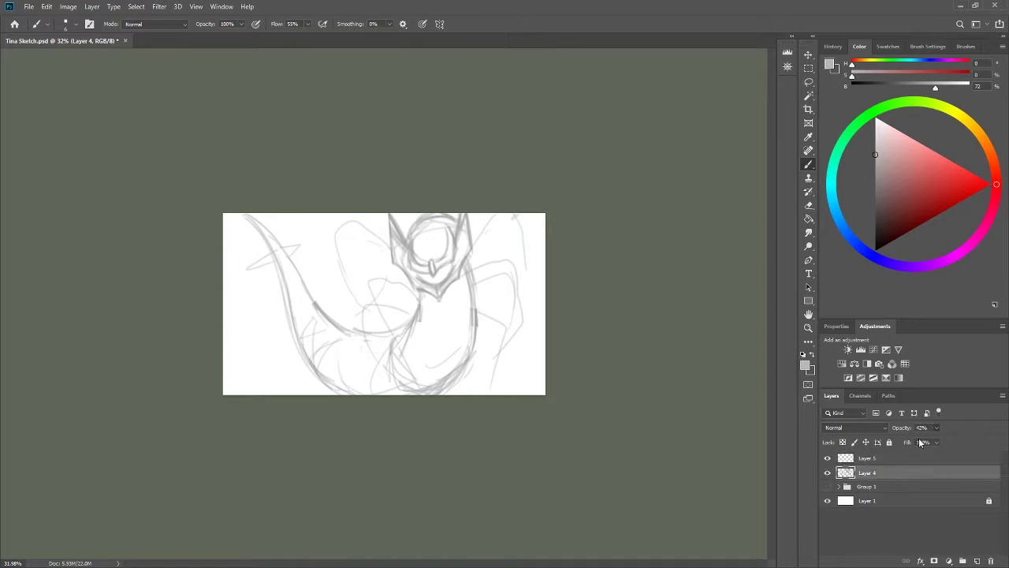
mouse_move(441, 297)
mouse_down()
mouse_move(483, 282)
mouse_move(462, 365)
mouse_up()
key(ctrl+z)
drag(505, 304, 223, 264)
drag(347, 441, 237, 185)
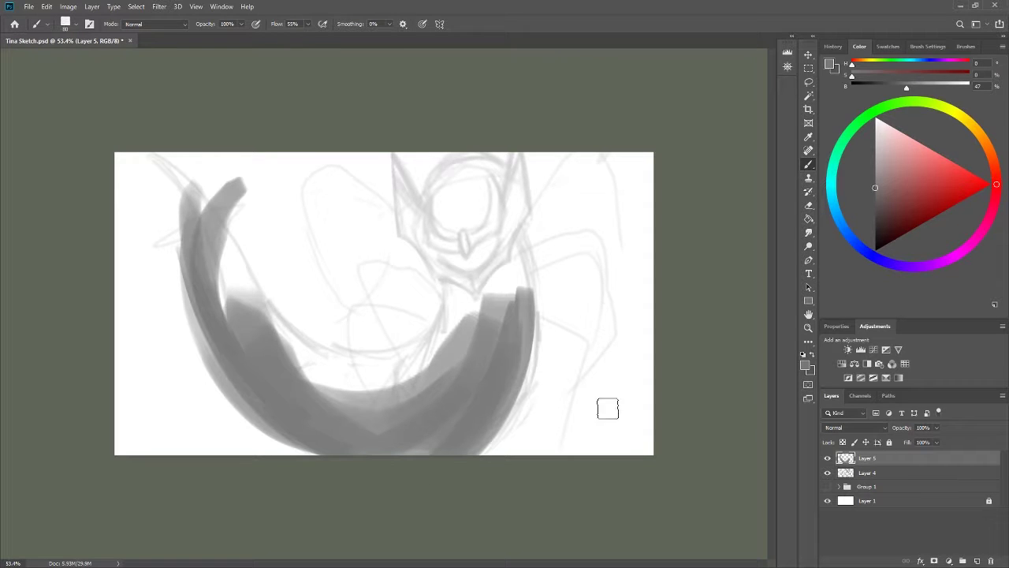
drag(457, 315, 315, 418)
drag(529, 275, 260, 441)
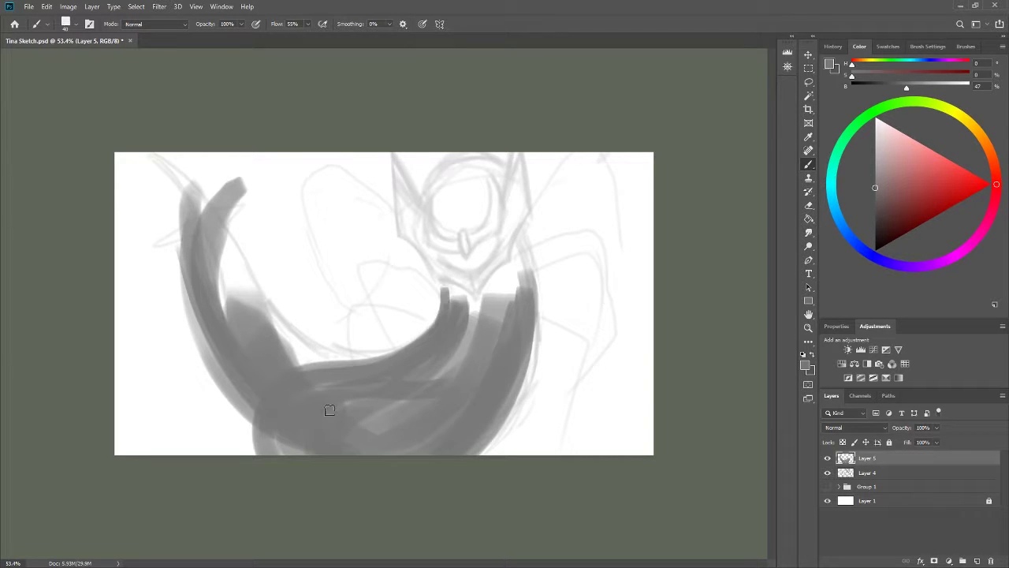
drag(449, 295, 284, 370)
drag(237, 209, 194, 442)
drag(221, 189, 194, 315)
Fade the old sketch to 21% opacity and enlarge it to fill the canvas
key(ctrl+comma)
key(alt+bracketleft)
drag(532, 328, 541, 338)
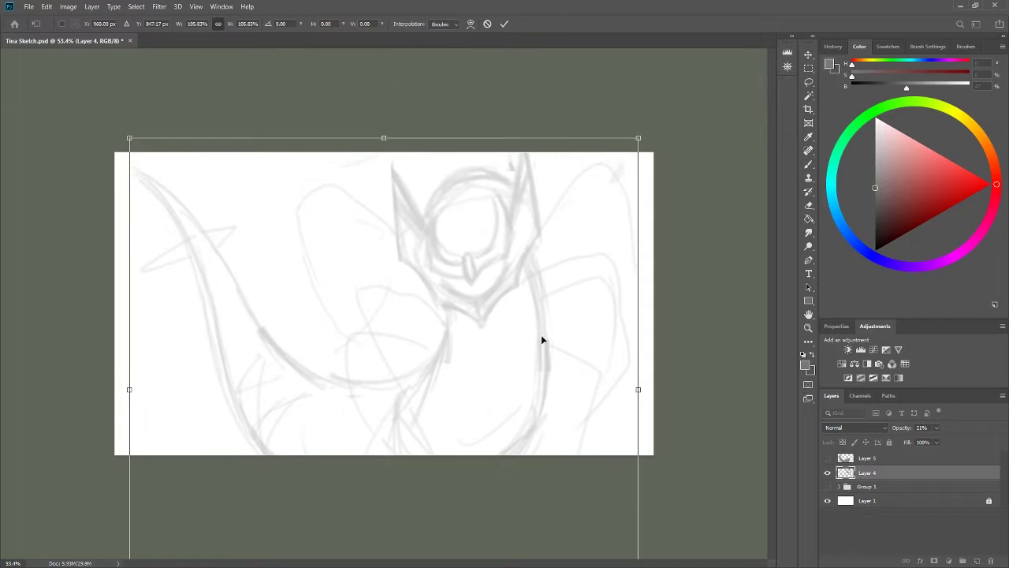
key(alt+bracketright)
key(ctrl+comma)
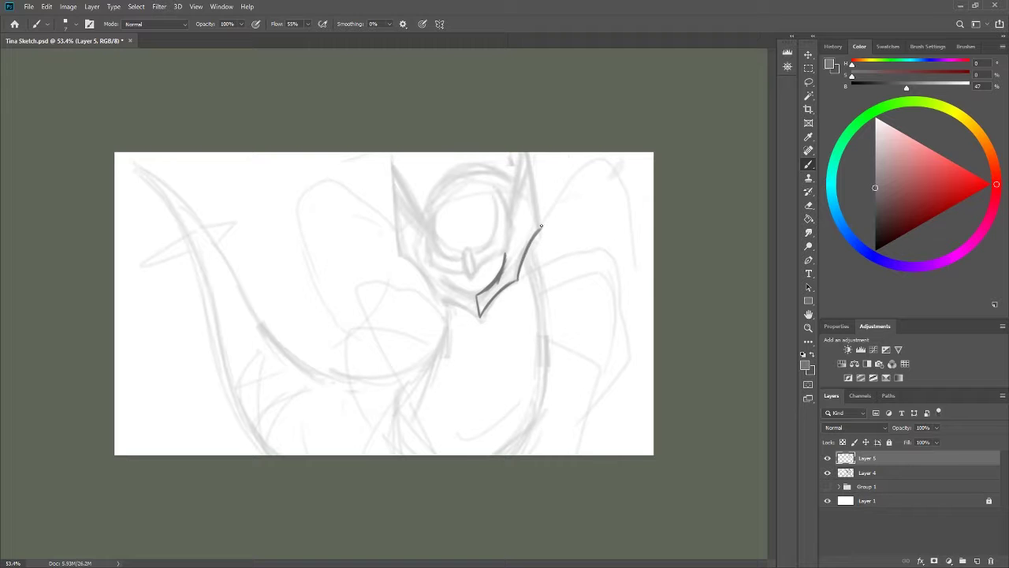
Trace the right helmet horn up to its tip, checking it on a mirrored canvas
mouse_move(538, 227)
mouse_down()
mouse_move(531, 153)
mouse_move(507, 218)
mouse_up()
key(alt+bracketleft)
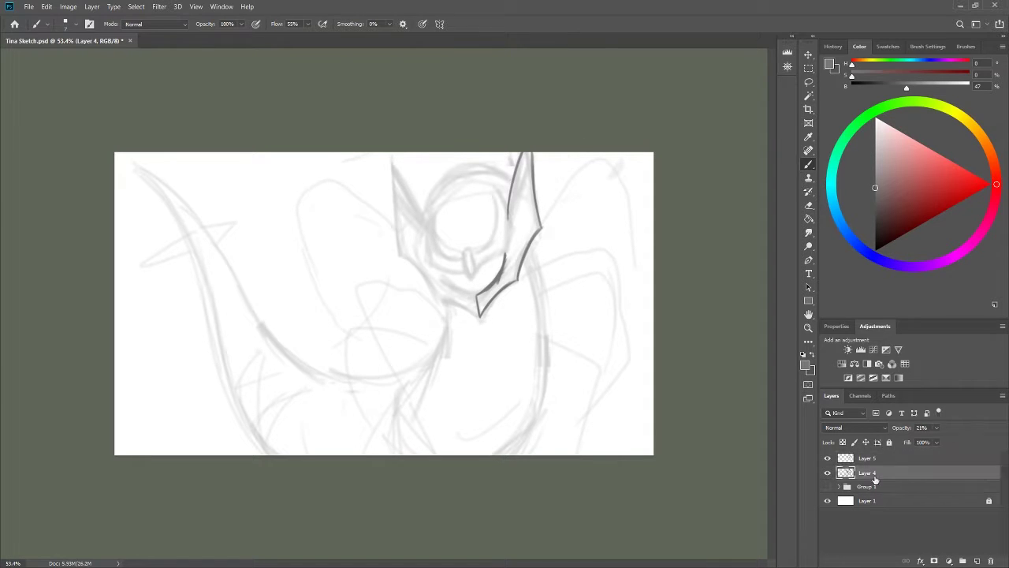
key(ctrl+t)
key(Return)
key(alt+bracketright)
key(b)
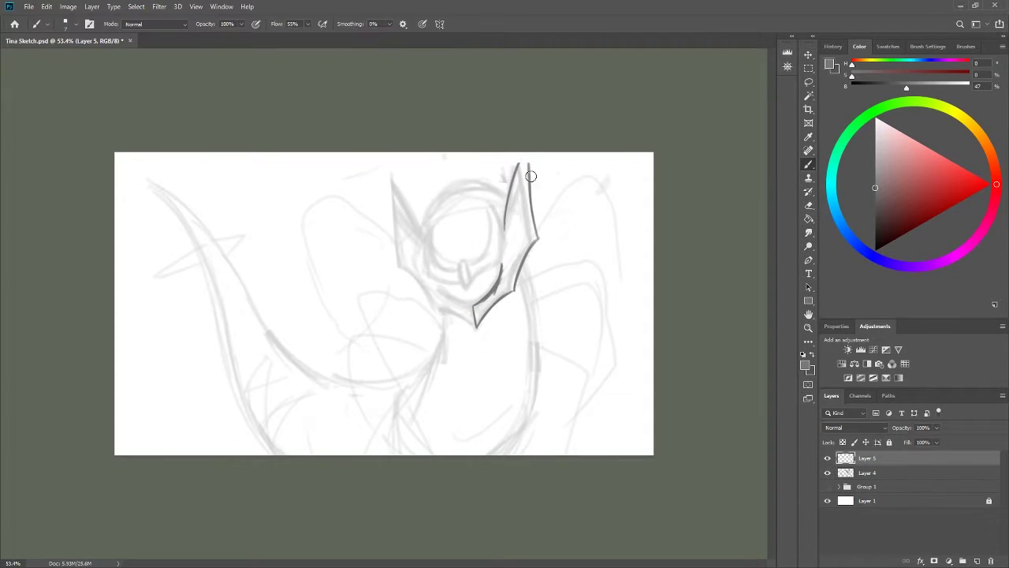
mouse_move(522, 155)
mouse_down()
mouse_move(503, 212)
mouse_move(516, 206)
mouse_up()
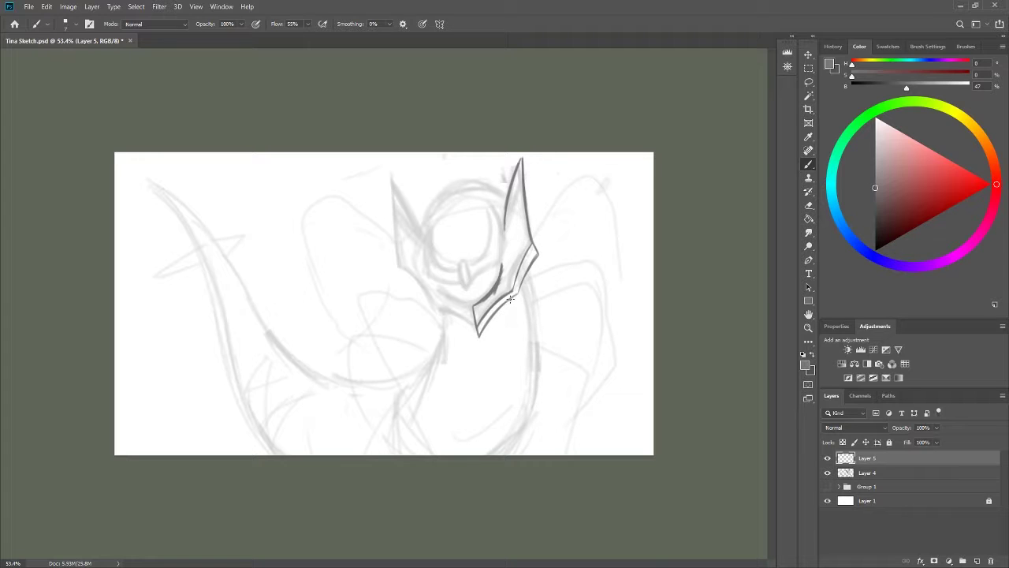
key(ctrl+z)
drag(539, 249, 523, 161)
key(ctrl+shift+h)
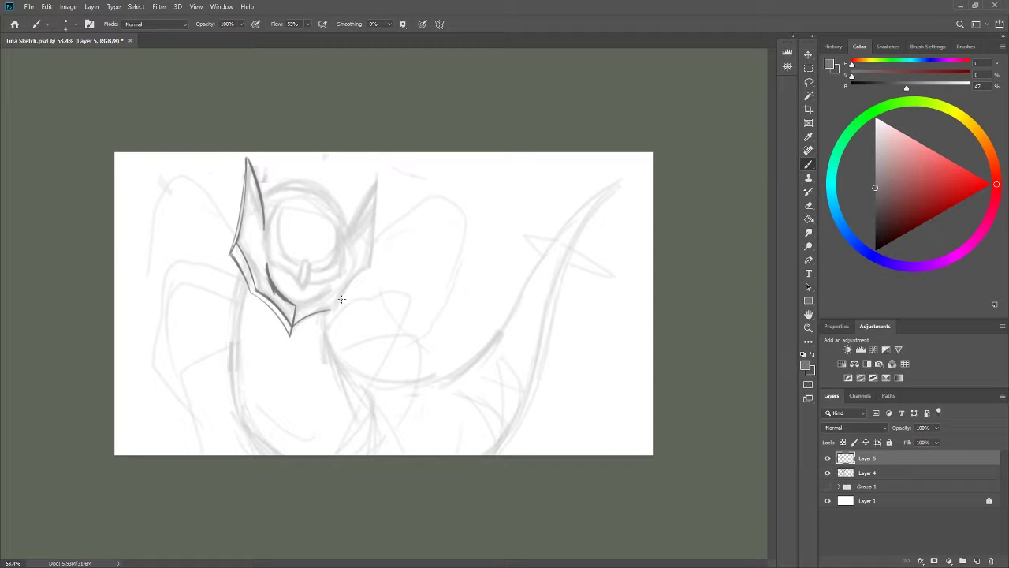
key(ctrl+z)
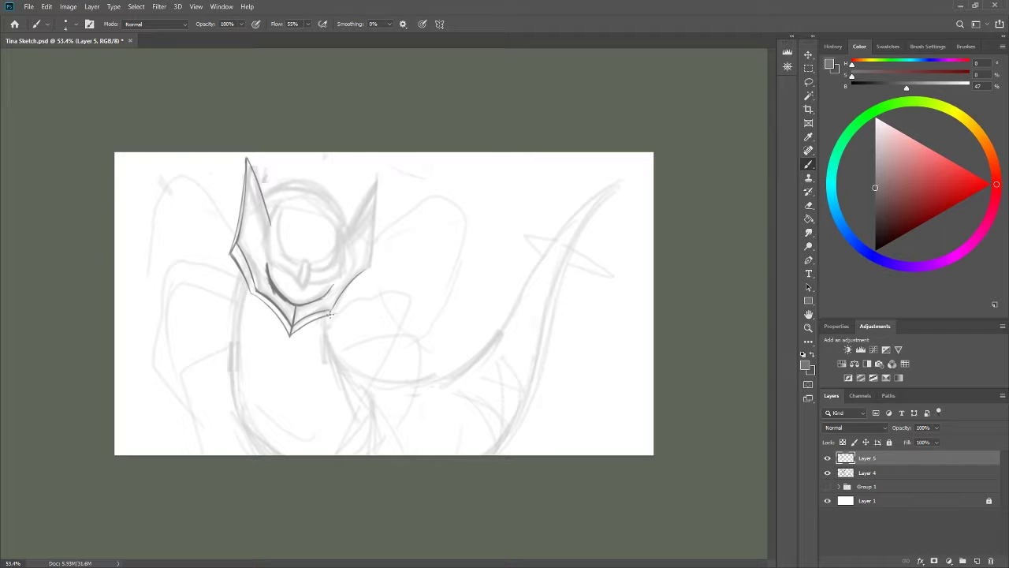
Trace the helmet's V-shaped lower edge and the left horn's outer and inner edges
drag(365, 268, 337, 304)
key(ctrl+shift+h)
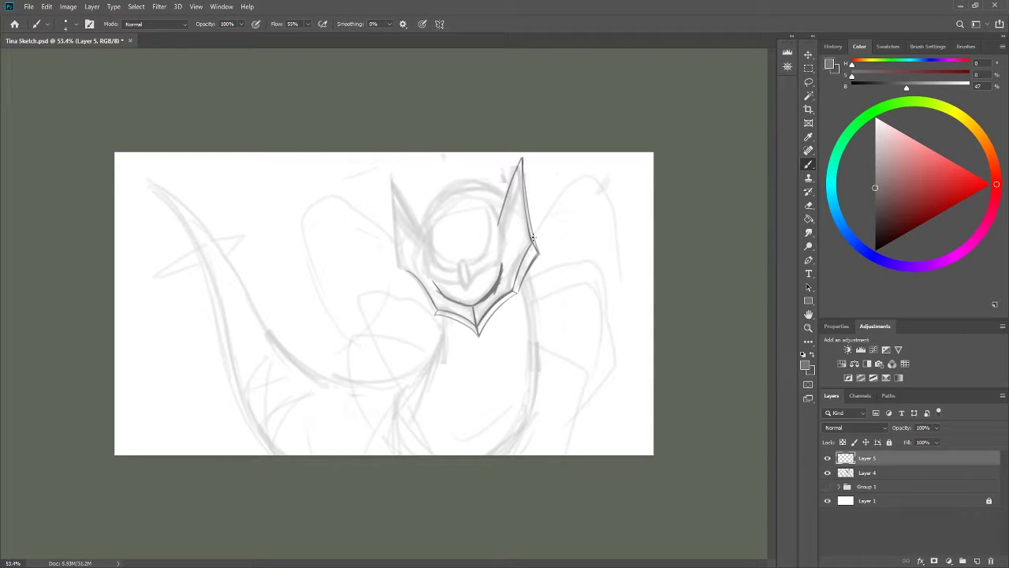
mouse_move(432, 317)
mouse_down()
mouse_move(401, 272)
mouse_move(390, 182)
mouse_up()
drag(422, 229, 388, 185)
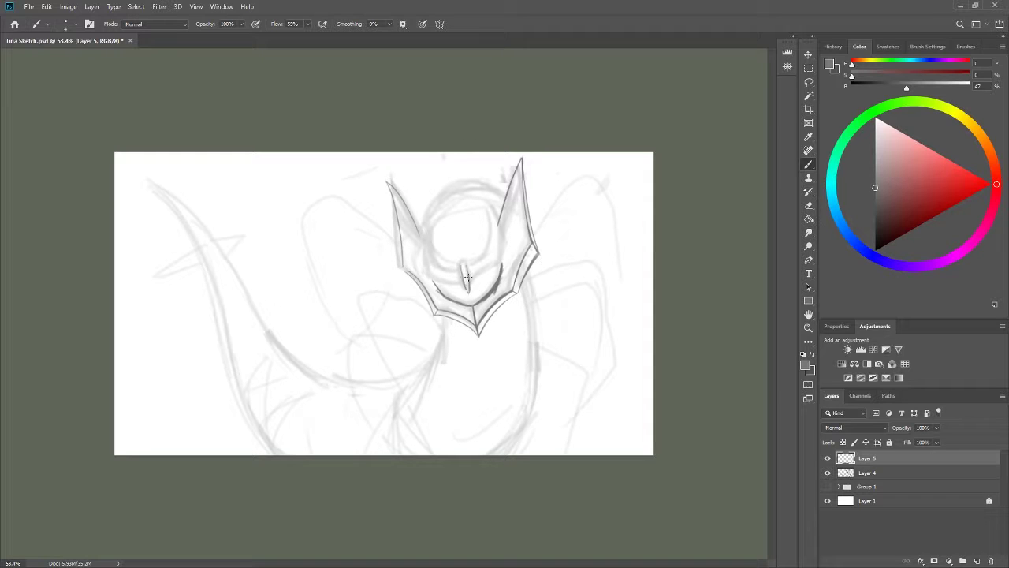
Draw the inner crescent mask curves around the central spike, checking symmetry on a flipped canvas
drag(505, 213, 495, 254)
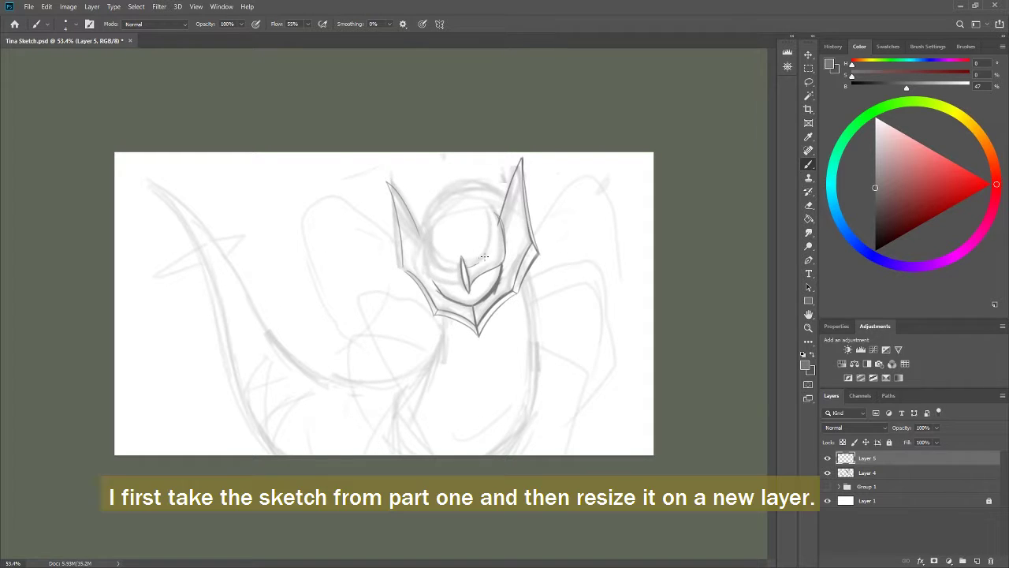
drag(430, 227, 439, 284)
key(ctrl+shift+h)
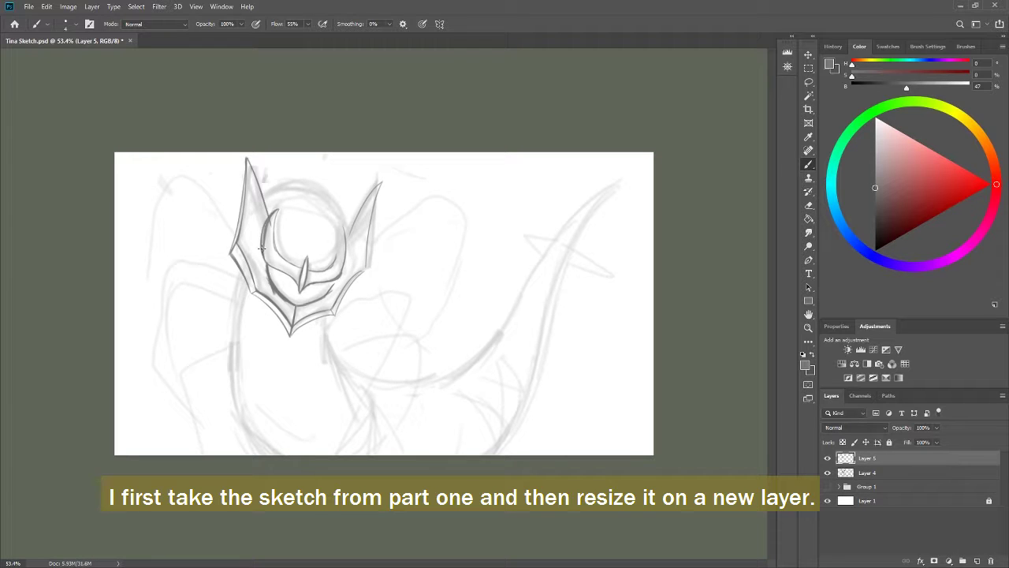
drag(277, 210, 269, 265)
drag(345, 228, 321, 284)
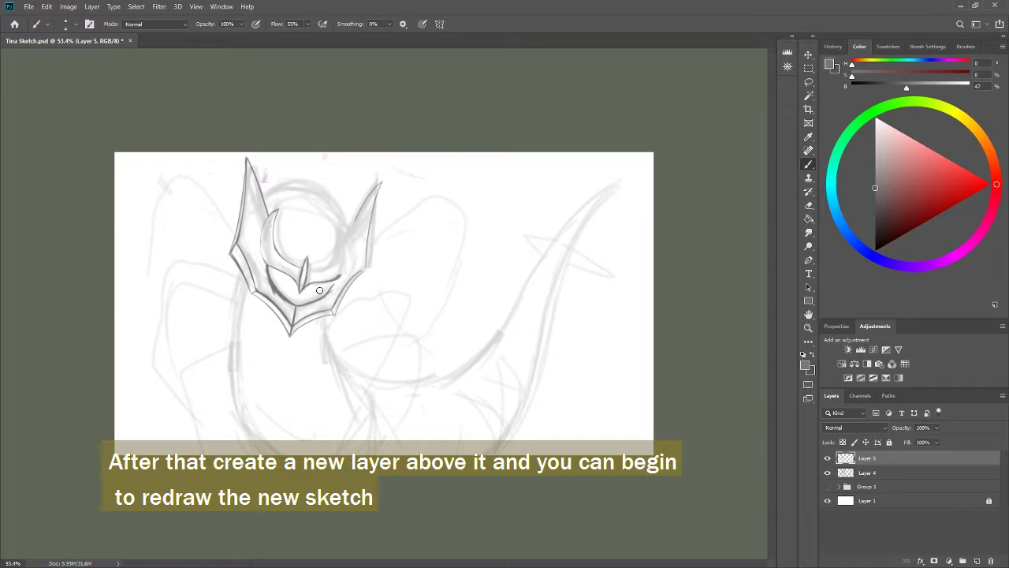
key(ctrl+z)
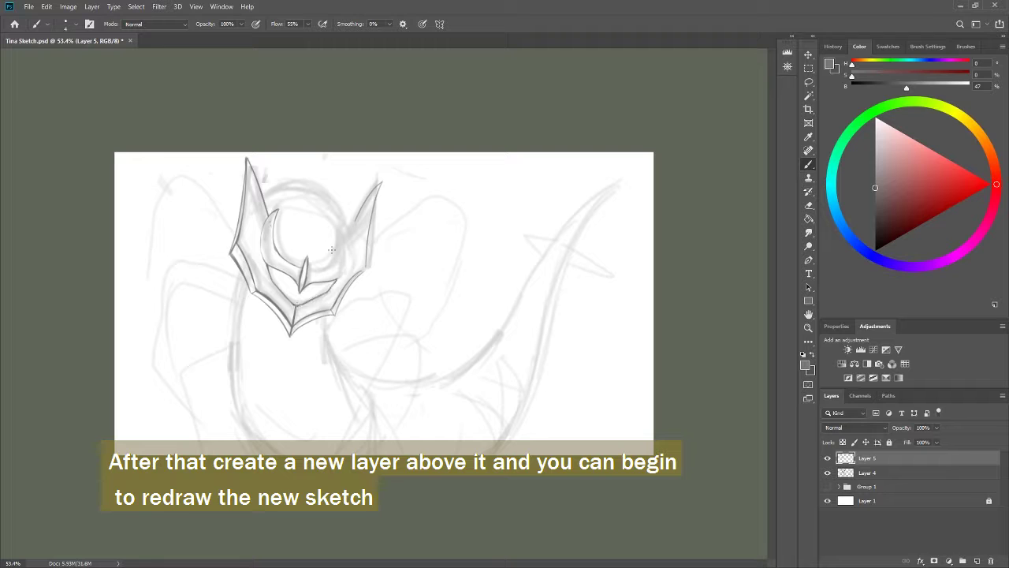
drag(340, 275, 354, 234)
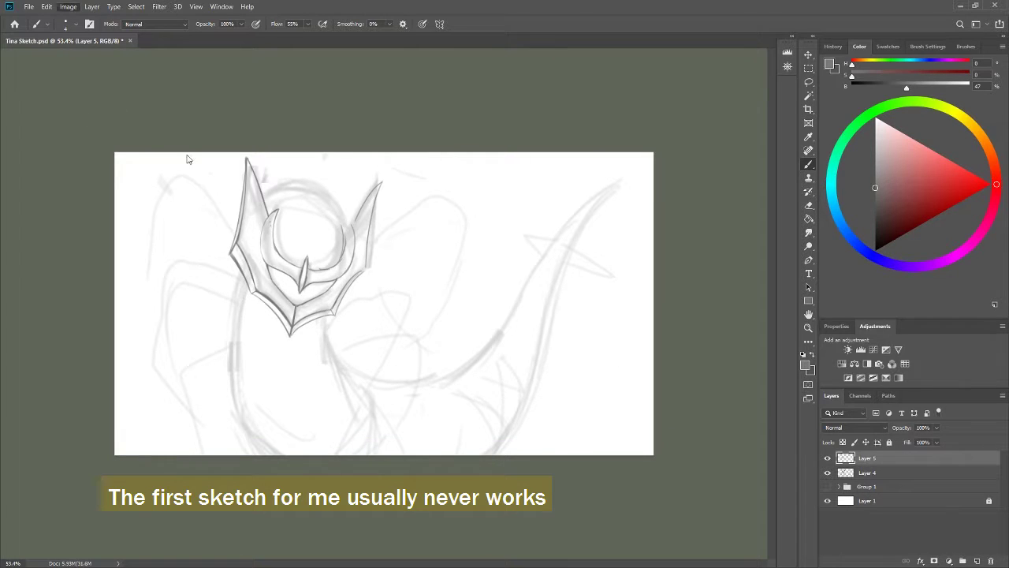
key(ctrl+shift+h)
Redraw the left horn's outer and inner lines, discarding rejected inner-edge strokes
drag(425, 229, 421, 236)
key(ctrl+z)
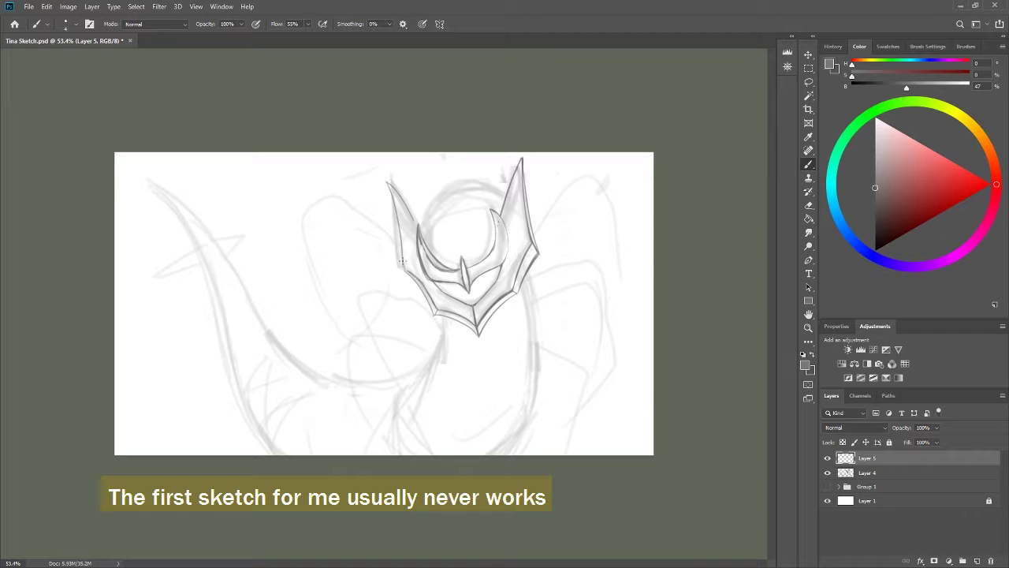
drag(473, 267, 492, 223)
drag(420, 236, 454, 272)
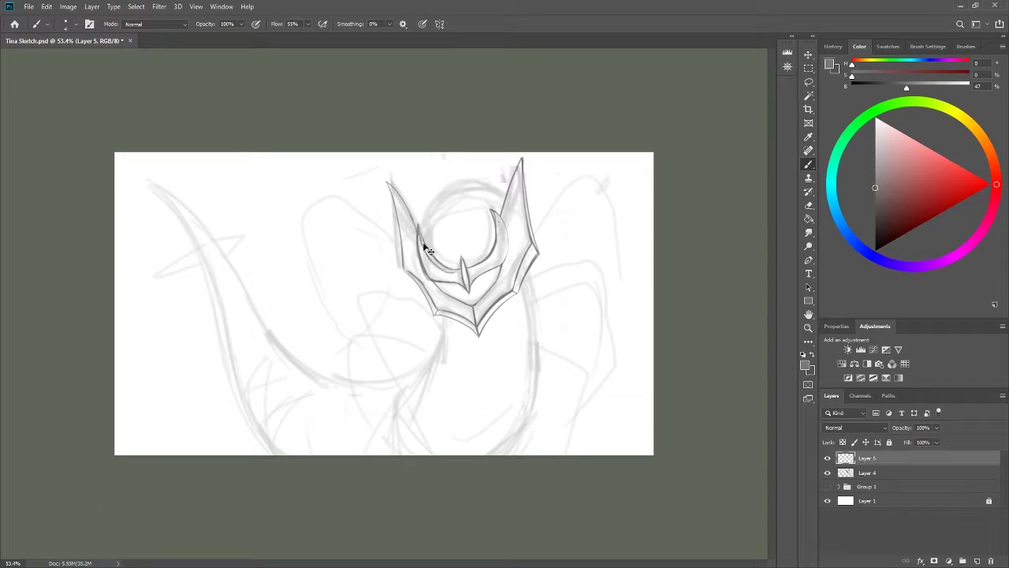
key(ctrl+z)
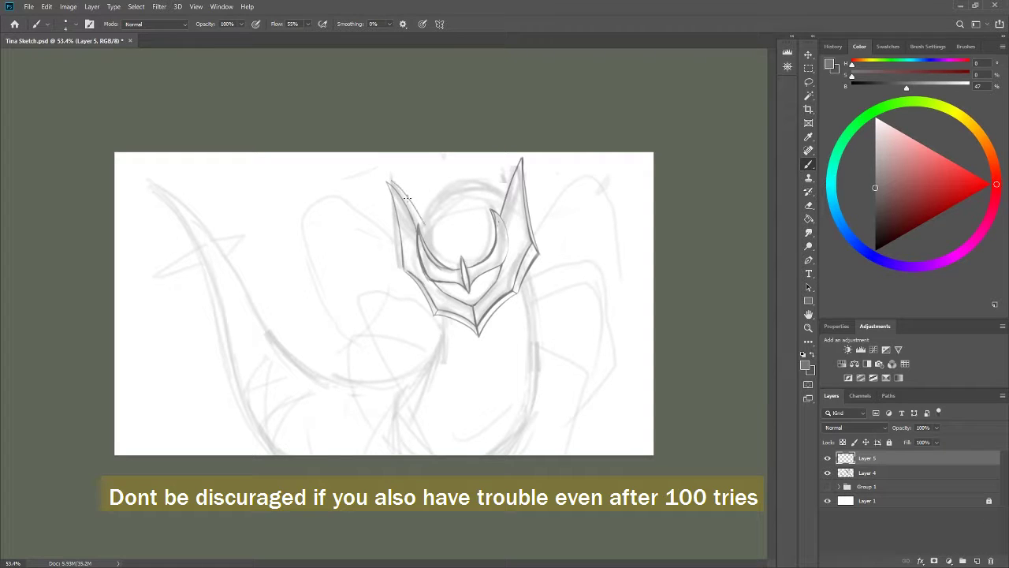
key(ctrl+z)
mouse_move(403, 264)
mouse_down()
mouse_move(392, 181)
mouse_move(424, 214)
mouse_up()
key(ctrl+z)
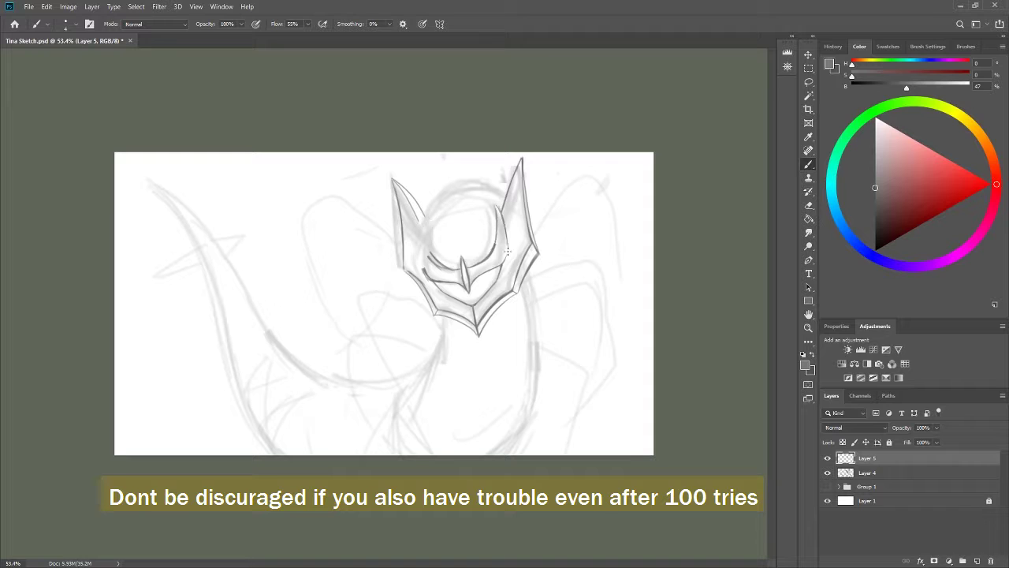
mouse_move(424, 274)
mouse_down()
mouse_move(419, 214)
mouse_move(442, 270)
mouse_up()
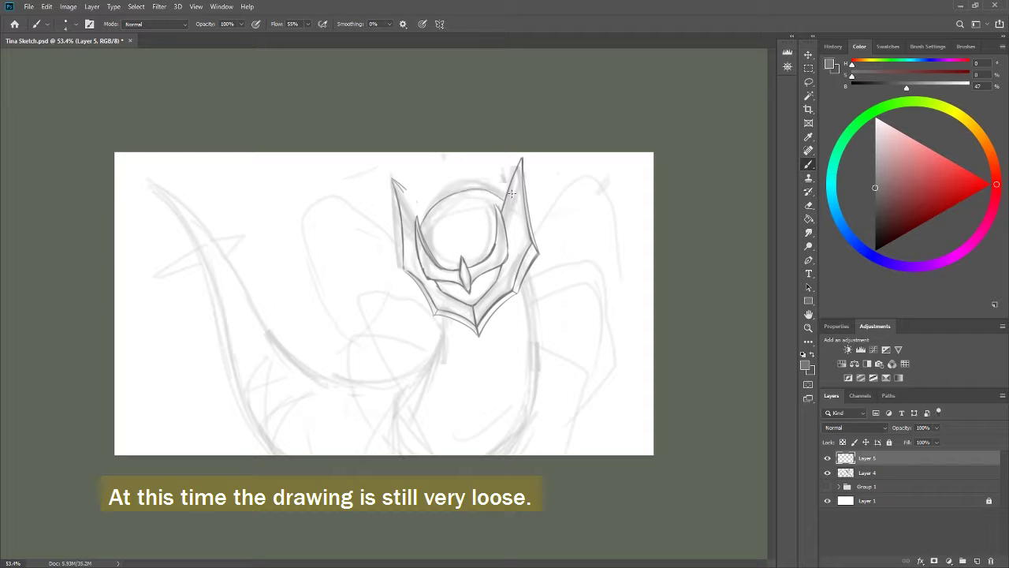
key(ctrl+z)
Draw the right side of the body and a neck curve down from the chin
mouse_move(421, 221)
mouse_down()
mouse_move(445, 207)
mouse_move(495, 209)
mouse_up()
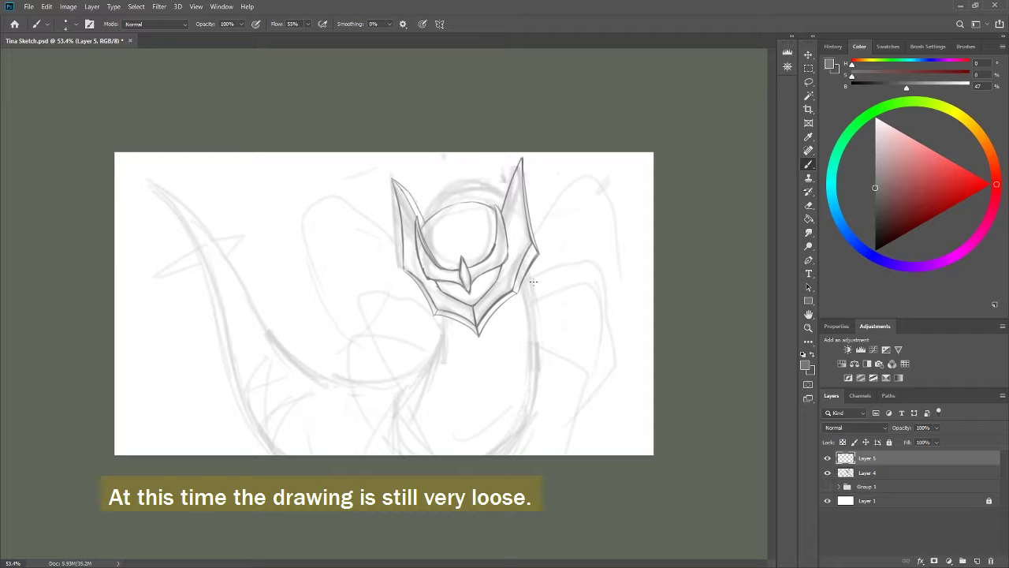
drag(533, 281, 520, 456)
drag(441, 317, 337, 413)
key(ctrl+z)
drag(441, 317, 377, 456)
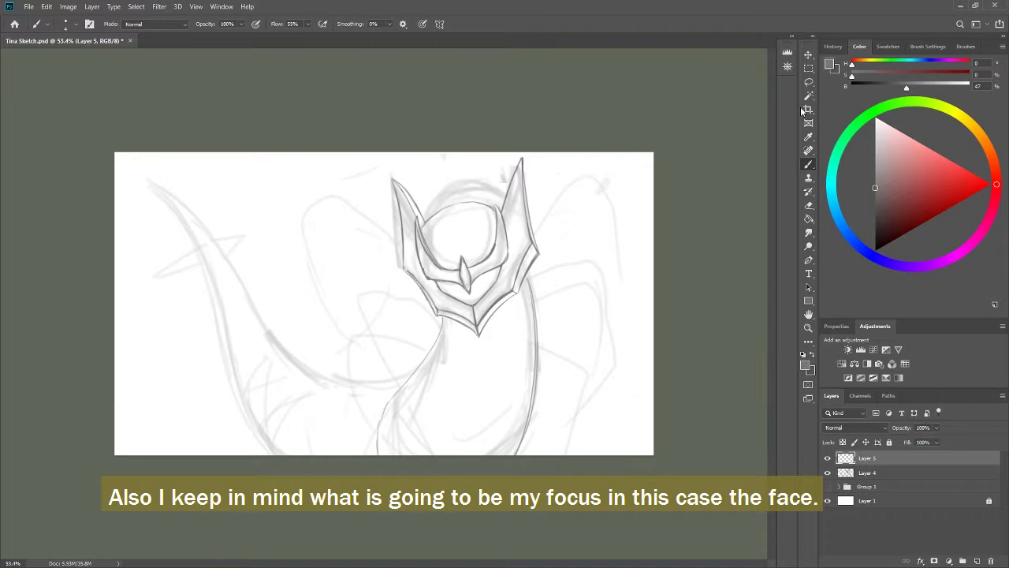
Choose a different brush tip with 23% spacing and shade the helmet's right side grey
key(F5)
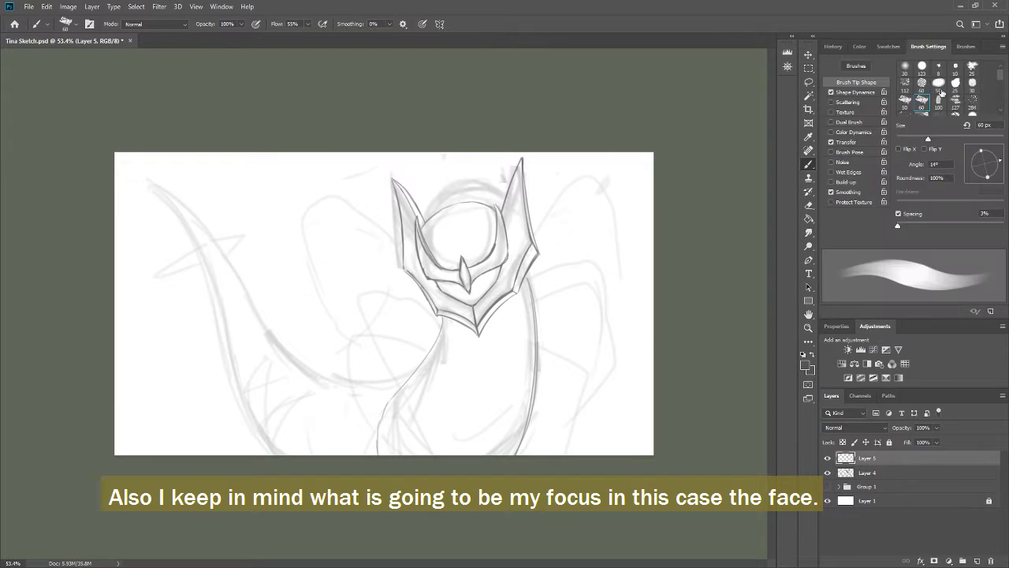
click(964, 46)
click(929, 46)
drag(928, 224, 972, 226)
key(F5)
scroll(382, 306, up, 3)
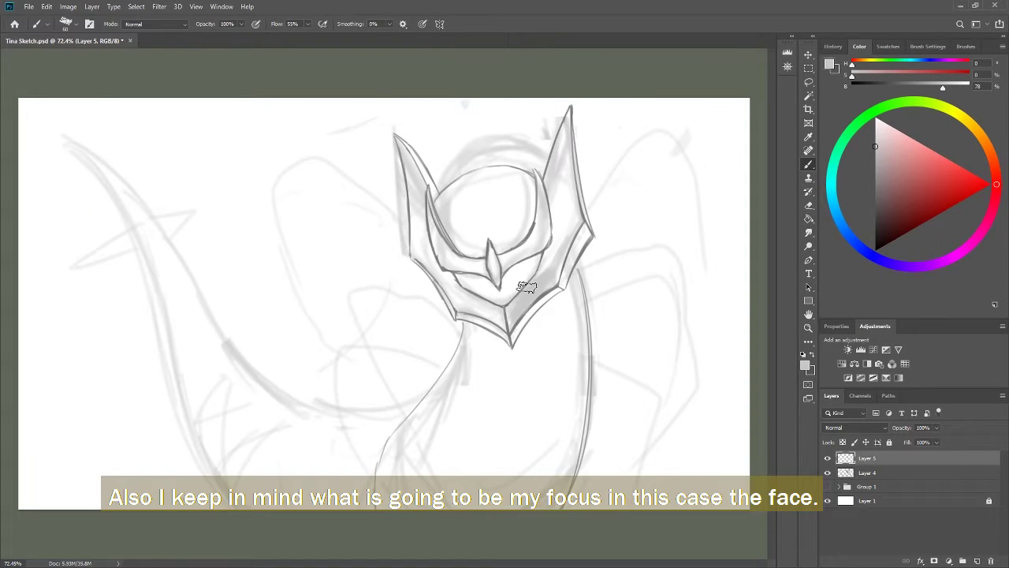
mouse_move(536, 297)
mouse_down()
mouse_move(554, 266)
mouse_move(564, 166)
mouse_up()
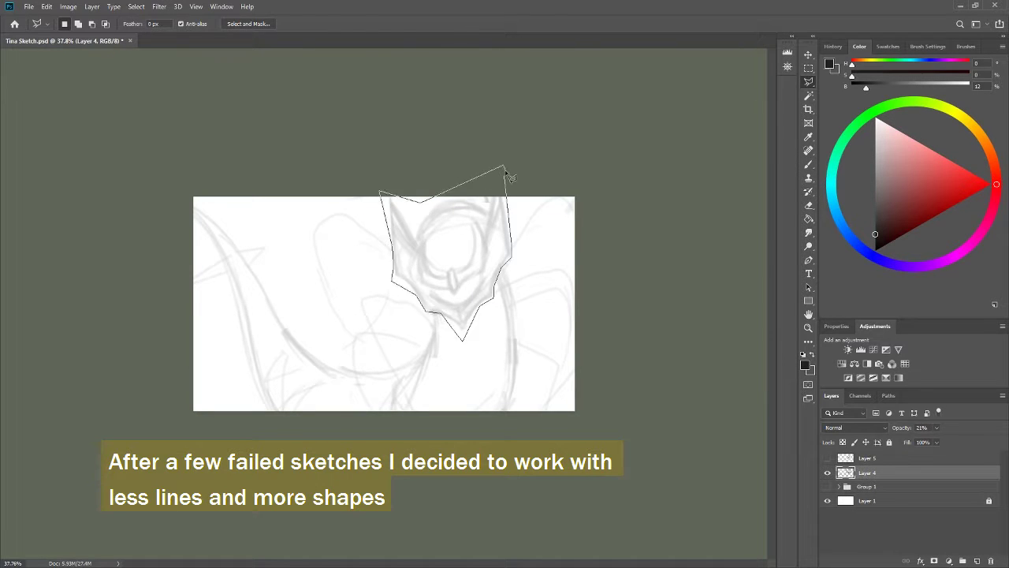
Make the upper empty layer the Brush target and zoom in
click(867, 457)
key(b)
scroll(384, 303, up, 3)
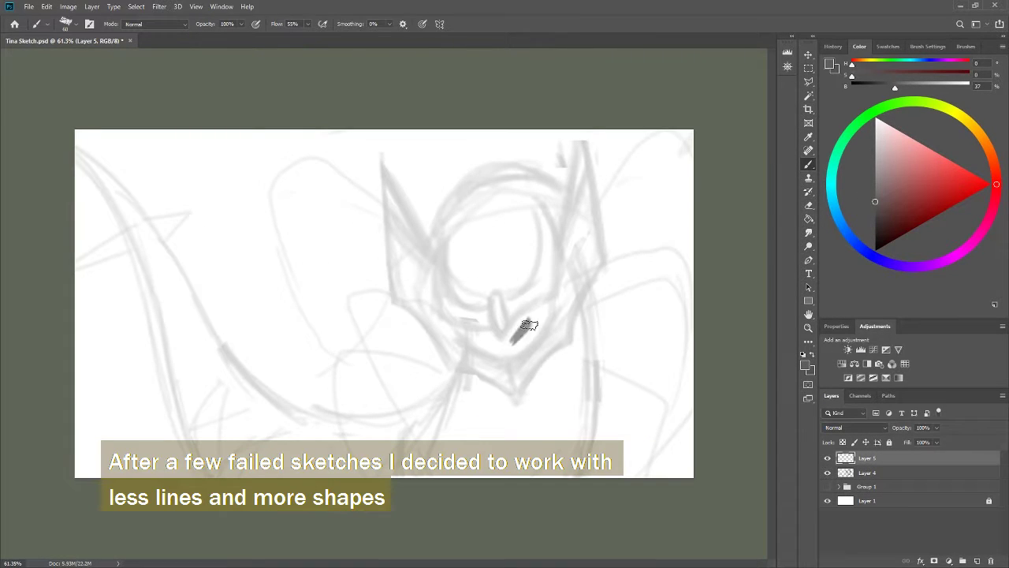
Paint a dark mouth shape below the face, shade it in grey and add a light grey fang
mouse_move(544, 310)
mouse_down()
mouse_move(503, 348)
mouse_move(519, 337)
mouse_up()
drag(546, 302, 504, 355)
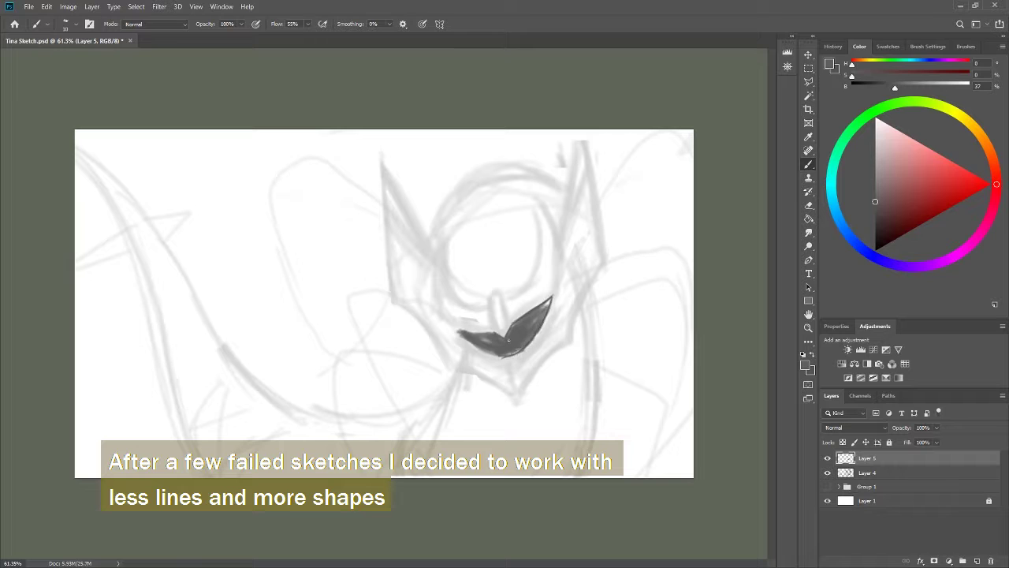
mouse_move(451, 324)
mouse_down()
mouse_move(497, 350)
mouse_move(493, 331)
mouse_move(546, 301)
mouse_move(512, 355)
mouse_up()
alt+click(489, 335)
alt+click(512, 354)
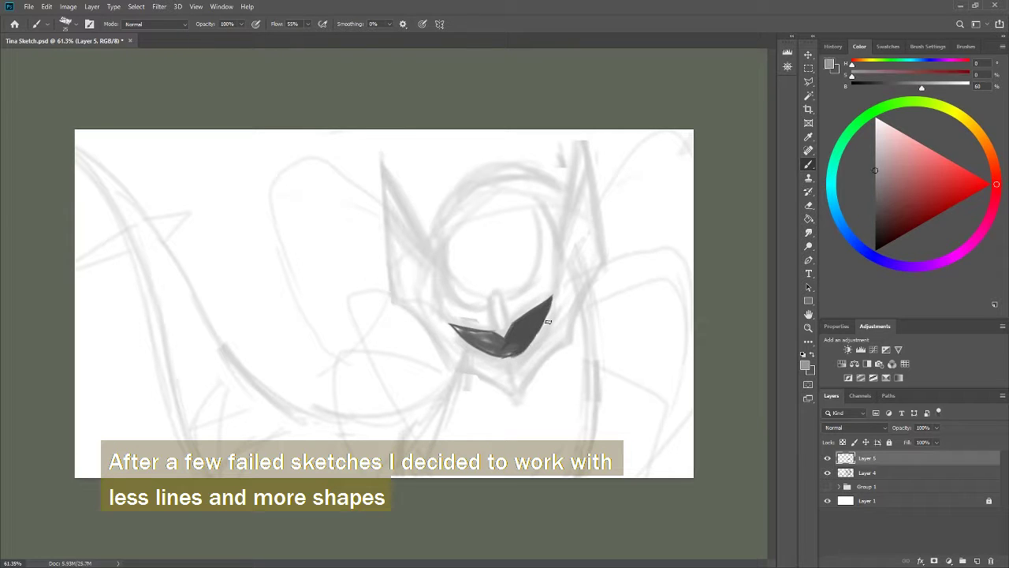
drag(552, 301, 508, 359)
drag(449, 323, 512, 359)
alt+click(511, 356)
drag(453, 324, 510, 356)
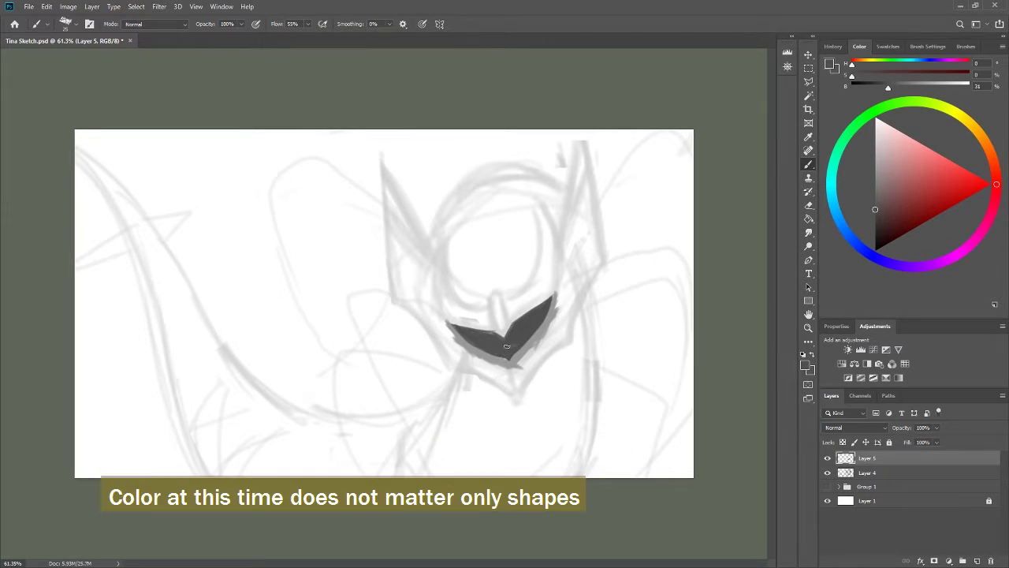
alt+click(505, 339)
mouse_move(496, 292)
mouse_down()
mouse_move(500, 341)
mouse_move(519, 347)
mouse_up()
Darken the mouth's right wing, mirroring the canvas to check proportions
key(j)
key(b)
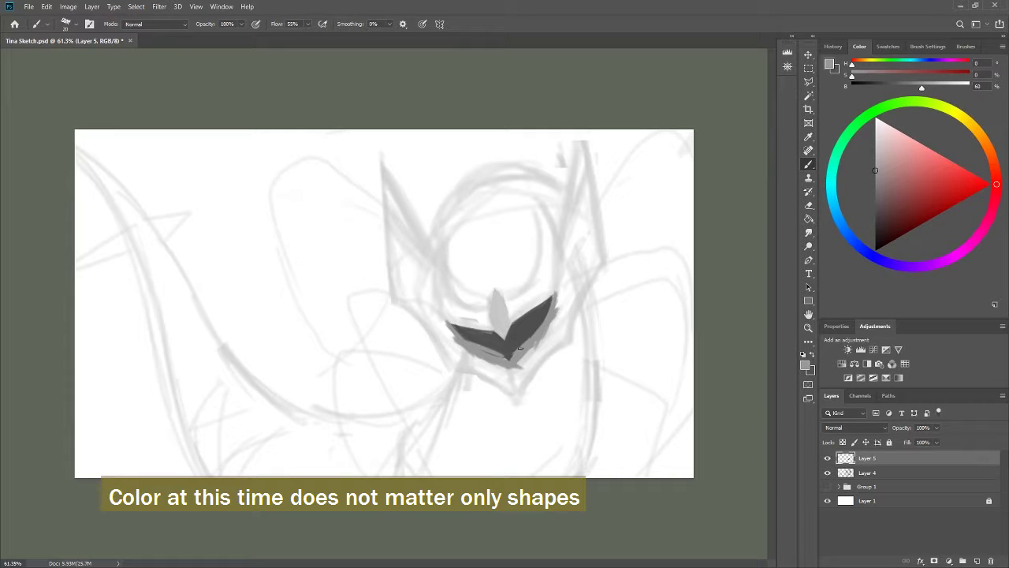
alt+click(543, 309)
drag(552, 298, 516, 323)
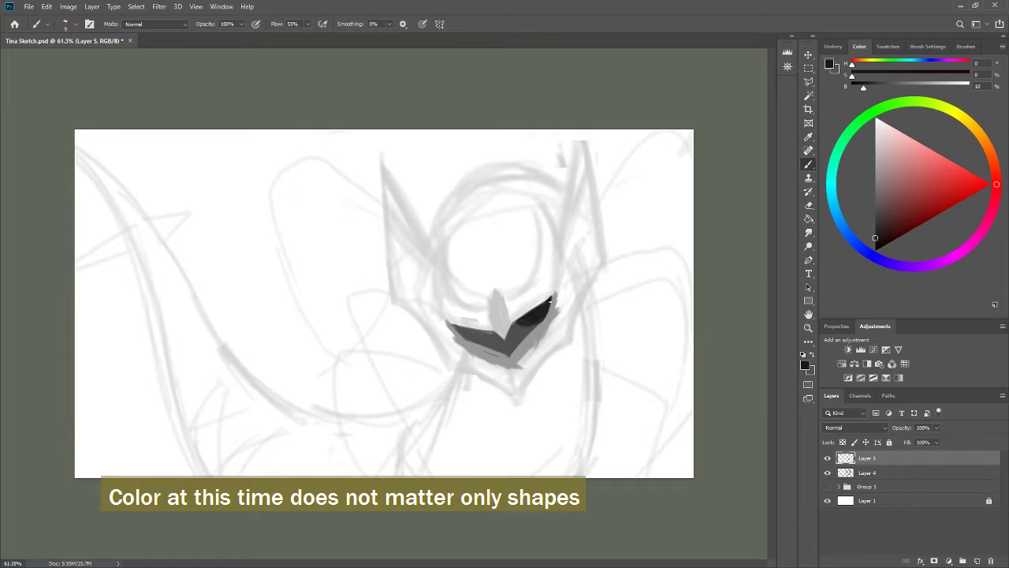
alt+click(551, 322)
key(h)
alt+click(303, 331)
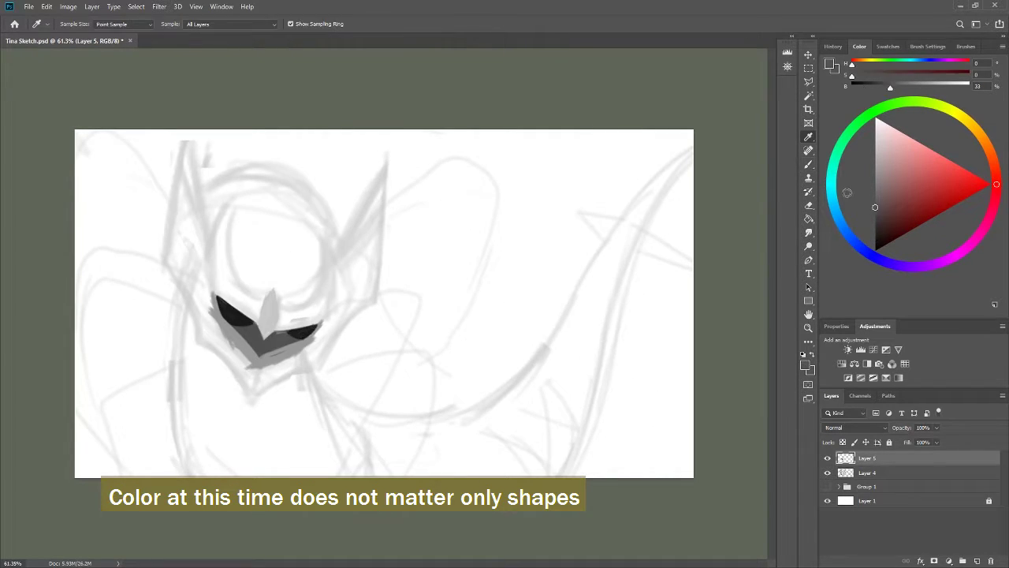
key(h)
Darken the mask's eye area near-black and fill its lower tip with mid grey
alt+click(521, 340)
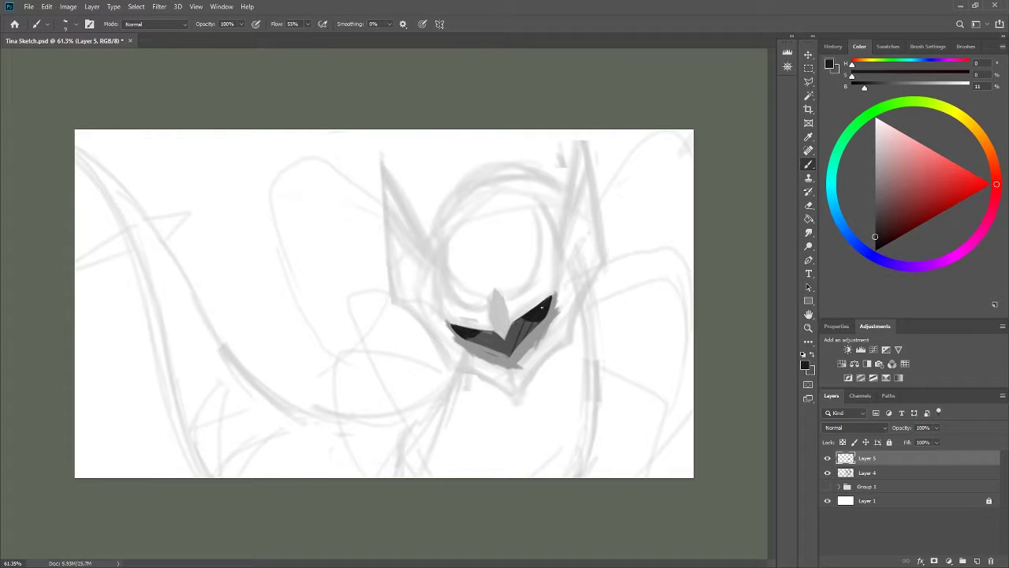
alt+click(550, 310)
alt+click(537, 312)
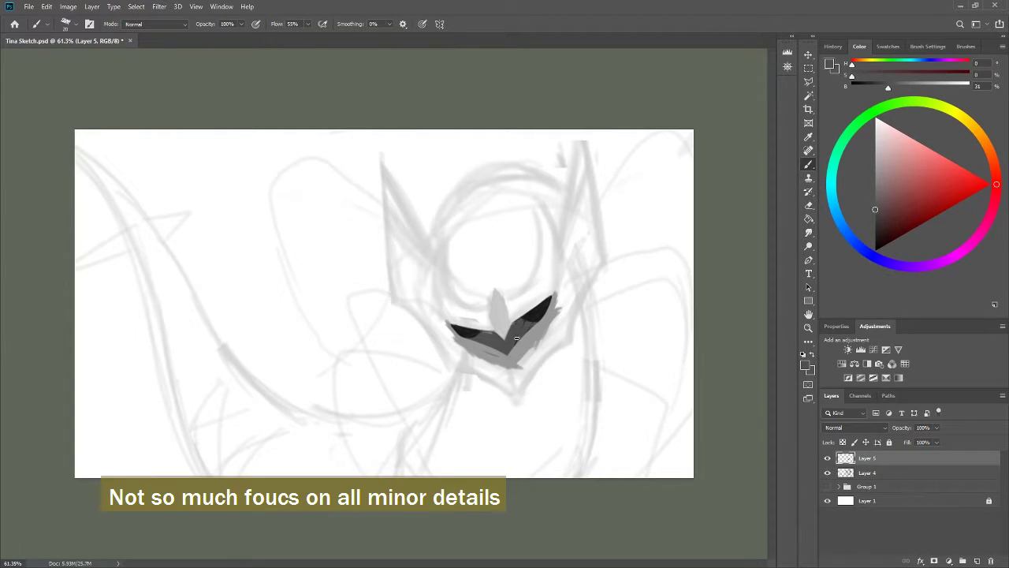
mouse_move(527, 323)
mouse_down()
mouse_move(512, 351)
mouse_move(561, 322)
mouse_up()
alt+click(544, 339)
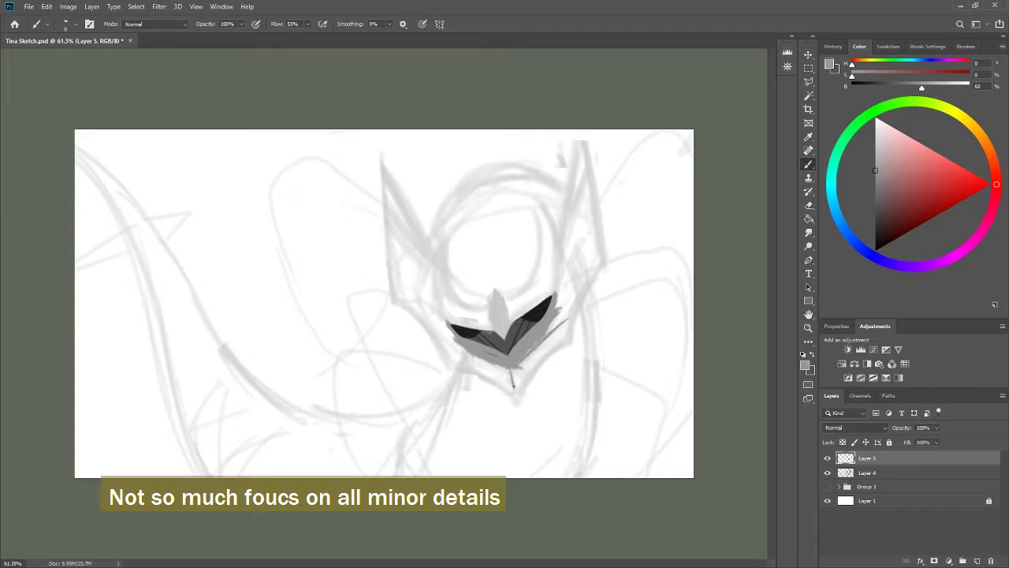
mouse_move(513, 385)
mouse_down()
mouse_move(509, 365)
mouse_move(547, 360)
mouse_move(516, 390)
mouse_move(561, 327)
mouse_up()
Sketch the horn outline above the mask with a smaller brush and fill the crescent horn grey
key(bracketleft)
alt+click(534, 371)
alt+click(552, 331)
mouse_move(588, 267)
mouse_down()
mouse_move(563, 323)
mouse_move(516, 316)
mouse_move(555, 197)
mouse_move(509, 298)
mouse_up()
drag(542, 175, 561, 279)
drag(537, 197, 524, 288)
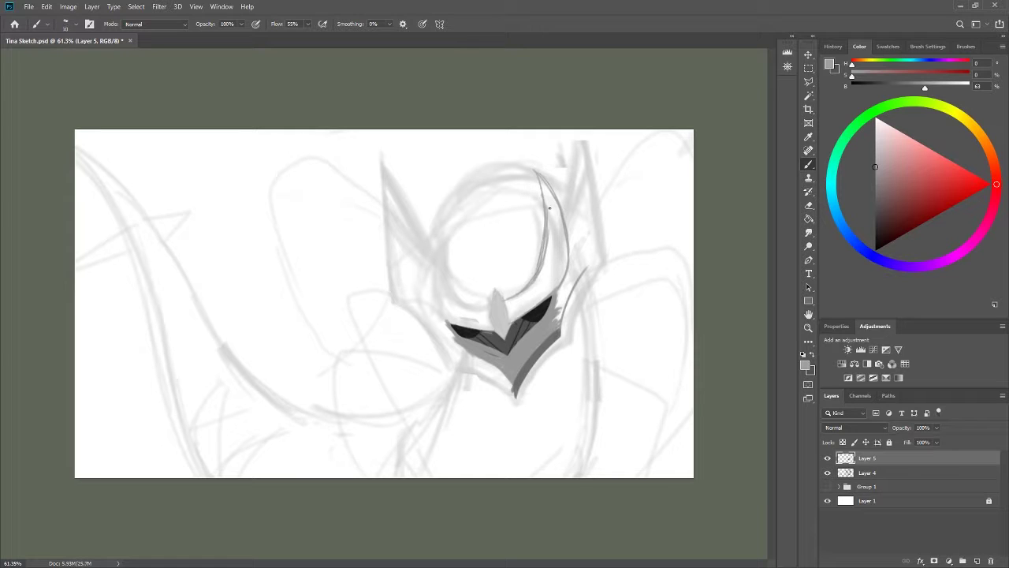
mouse_move(543, 178)
mouse_down()
mouse_move(557, 268)
mouse_move(529, 274)
mouse_up()
Highlight the central spike between the eyes and lighten the upper horn
key(bracketleft)
key(bracketleft)
alt+click(507, 303)
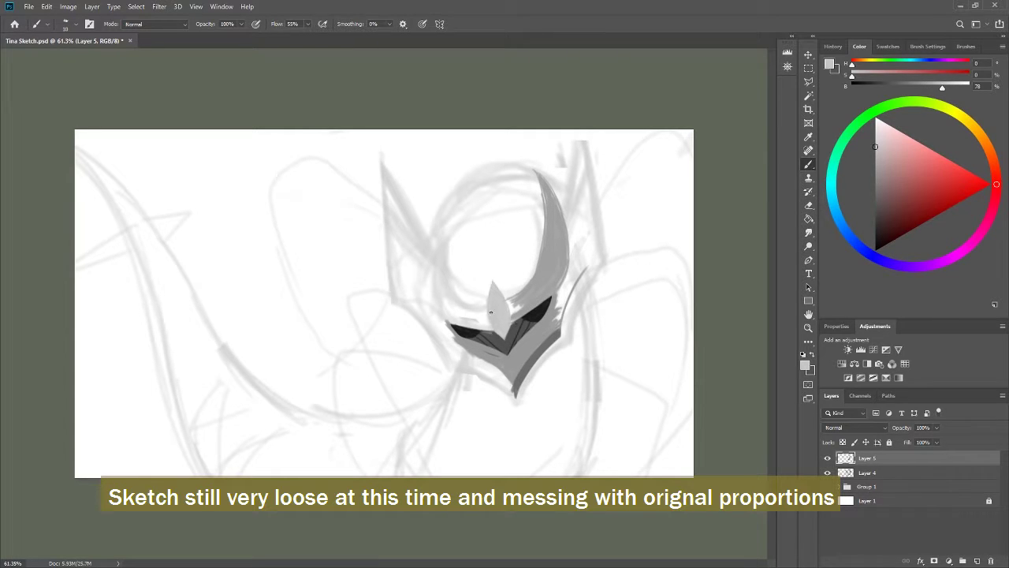
alt+click(490, 312)
mouse_move(495, 327)
mouse_down()
mouse_move(500, 292)
mouse_move(500, 345)
mouse_up()
alt+click(500, 345)
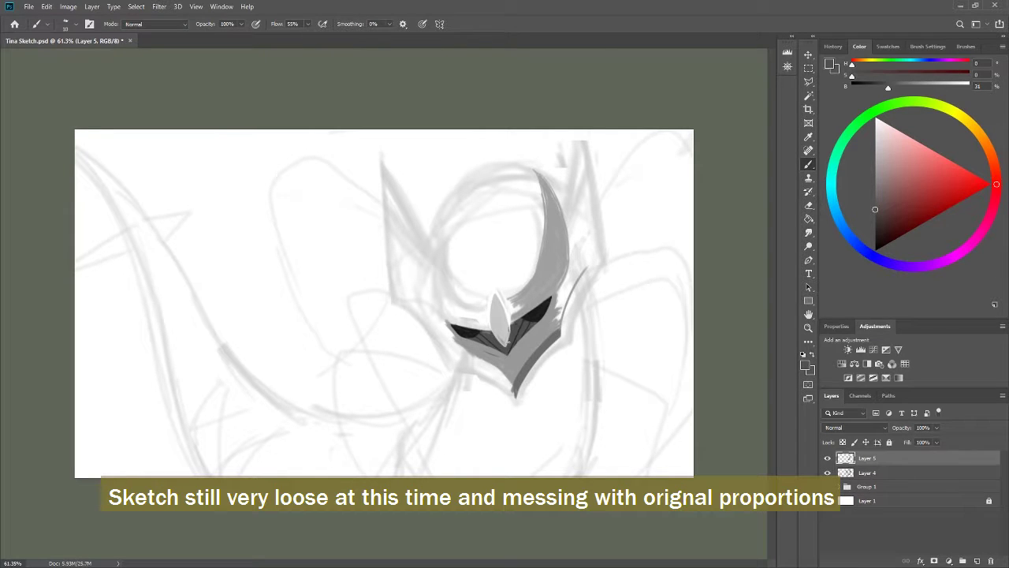
alt+click(545, 320)
drag(539, 300, 549, 206)
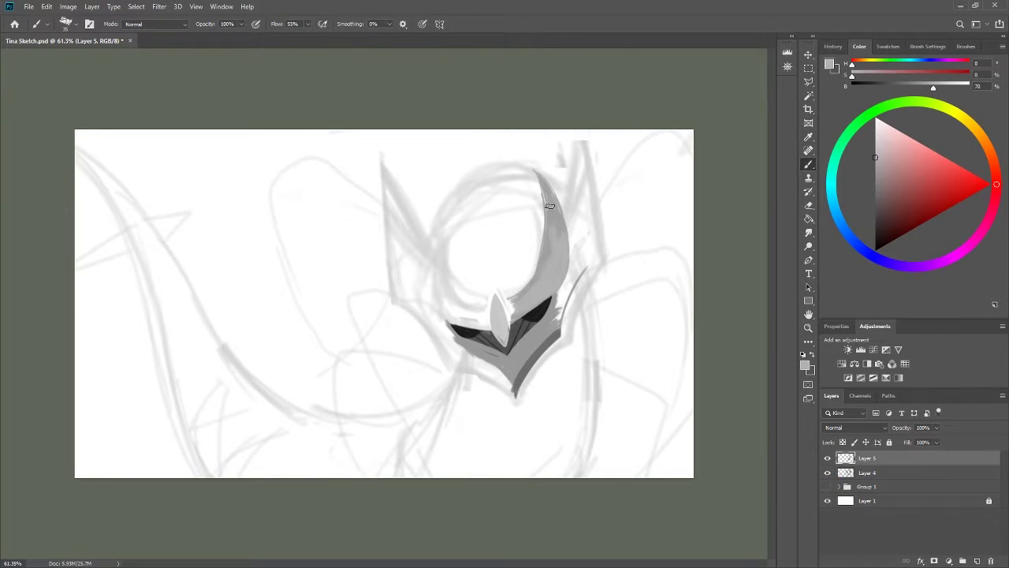
Add light strokes along the horn, then darken its right edge up to the top
key(bracketright)
key(x)
mouse_move(544, 170)
mouse_down()
mouse_move(531, 274)
mouse_move(532, 255)
mouse_up()
drag(567, 218, 513, 292)
key(i)
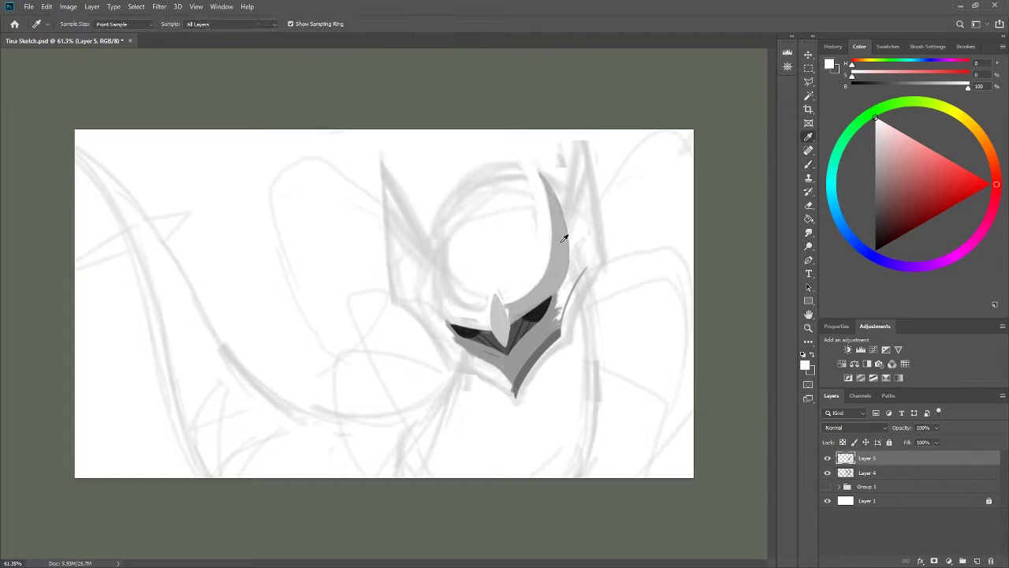
alt+click(564, 238)
mouse_move(561, 207)
mouse_down()
mouse_move(572, 284)
mouse_move(565, 300)
mouse_move(595, 268)
mouse_move(607, 221)
mouse_up()
drag(607, 260, 609, 133)
drag(586, 134, 561, 197)
Nudge the painted and rough sketch layers down slightly, then repaint the horn's top and right edge
key(v)
shift+click(583, 317)
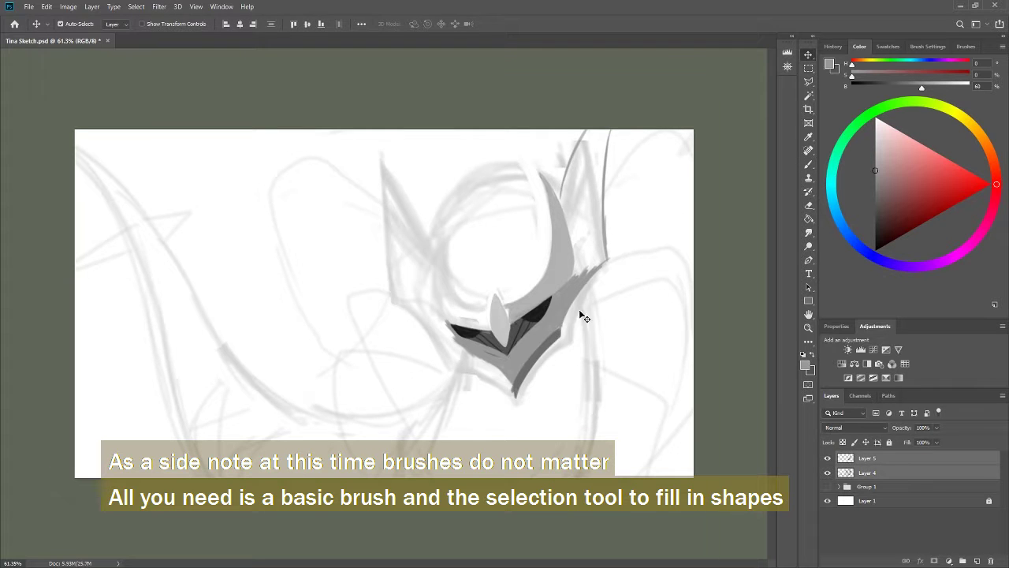
drag(583, 317, 583, 333)
key(b)
mouse_move(581, 284)
mouse_down()
mouse_move(569, 170)
mouse_move(607, 153)
mouse_move(602, 274)
mouse_move(604, 144)
mouse_move(562, 205)
mouse_up()
alt+click(579, 341)
mouse_move(599, 142)
mouse_down()
mouse_move(578, 341)
mouse_move(605, 281)
mouse_up()
Paint a dark grey stroke down the horn's right edge
alt+click(569, 327)
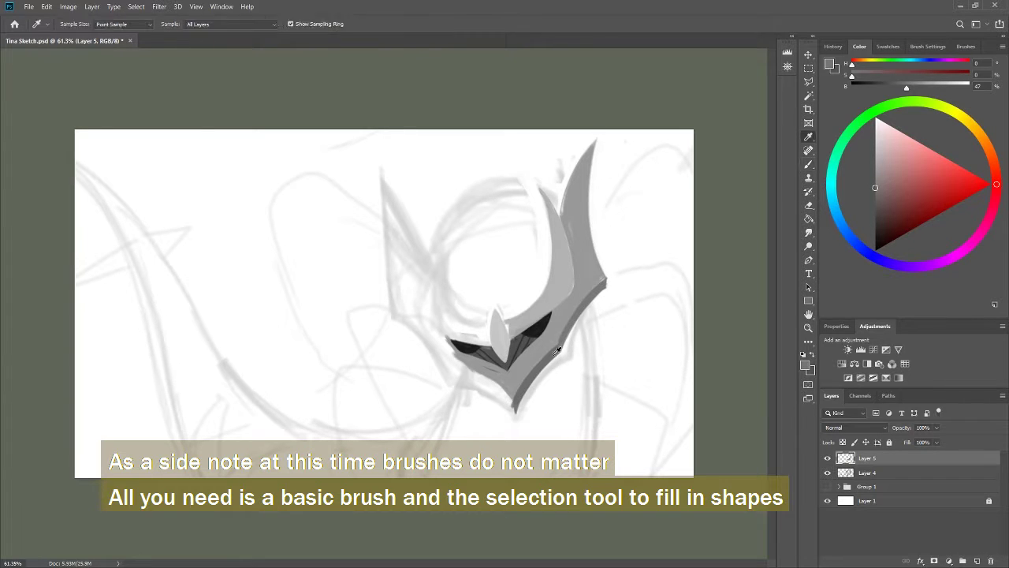
alt+click(589, 300)
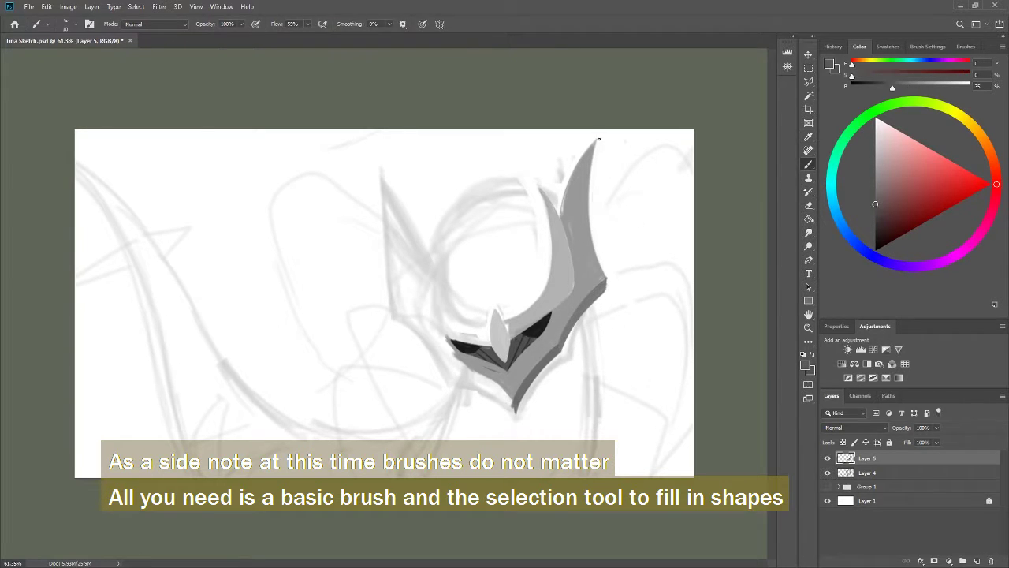
alt+click(598, 139)
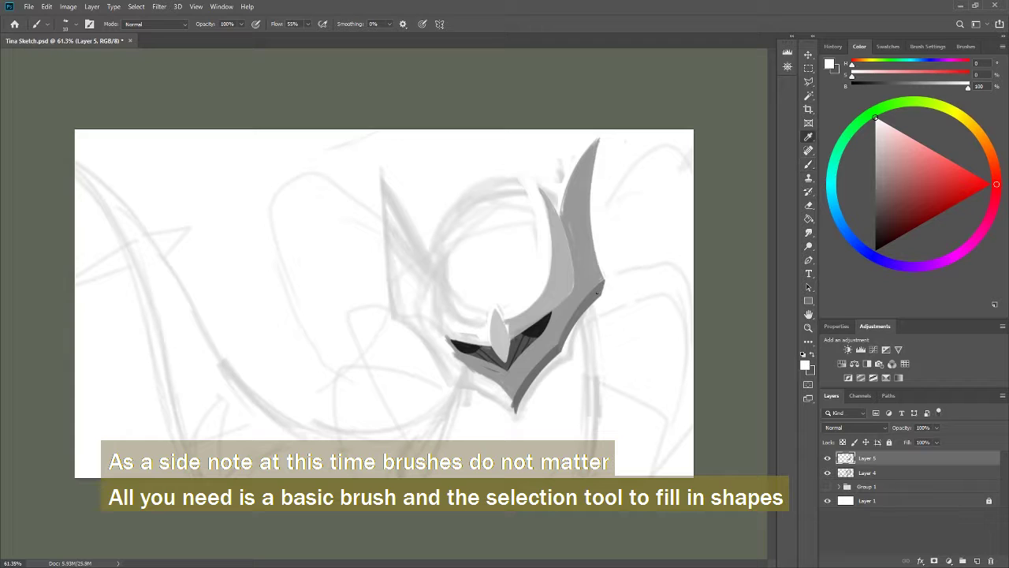
alt+click(602, 275)
mouse_move(599, 148)
mouse_down()
mouse_move(603, 276)
mouse_move(514, 411)
mouse_up()
Paint a grey crescent along the head's left side, lightening its inner edge and darkening its outer edge
alt+click(606, 276)
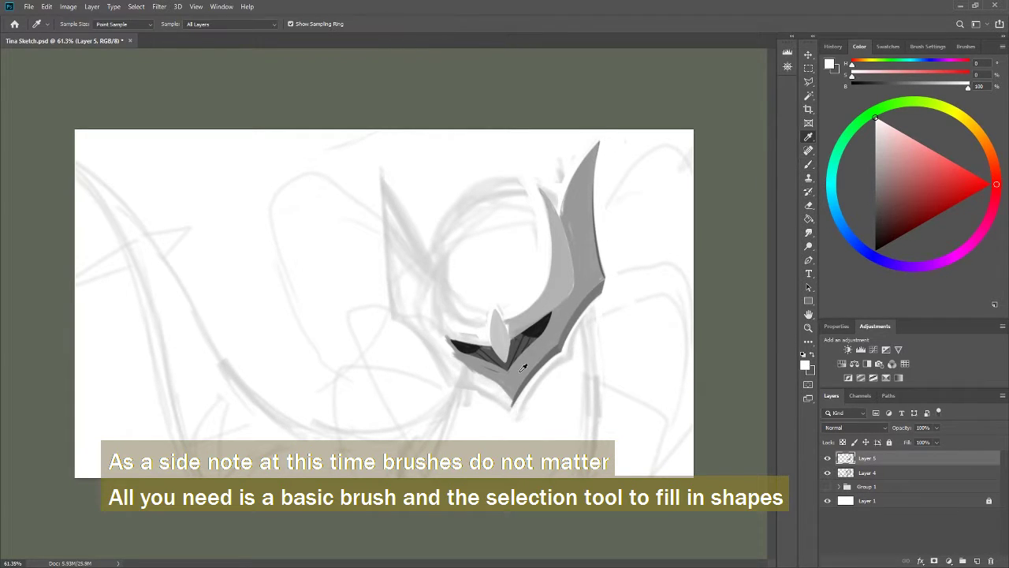
alt+click(557, 291)
drag(488, 344, 430, 224)
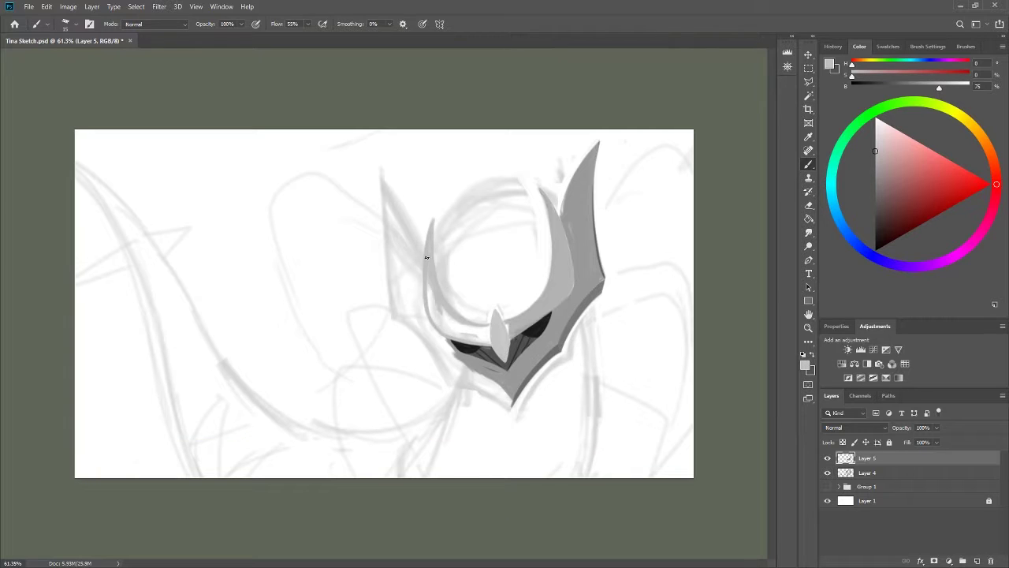
alt+click(497, 194)
drag(430, 267, 477, 325)
alt+click(517, 327)
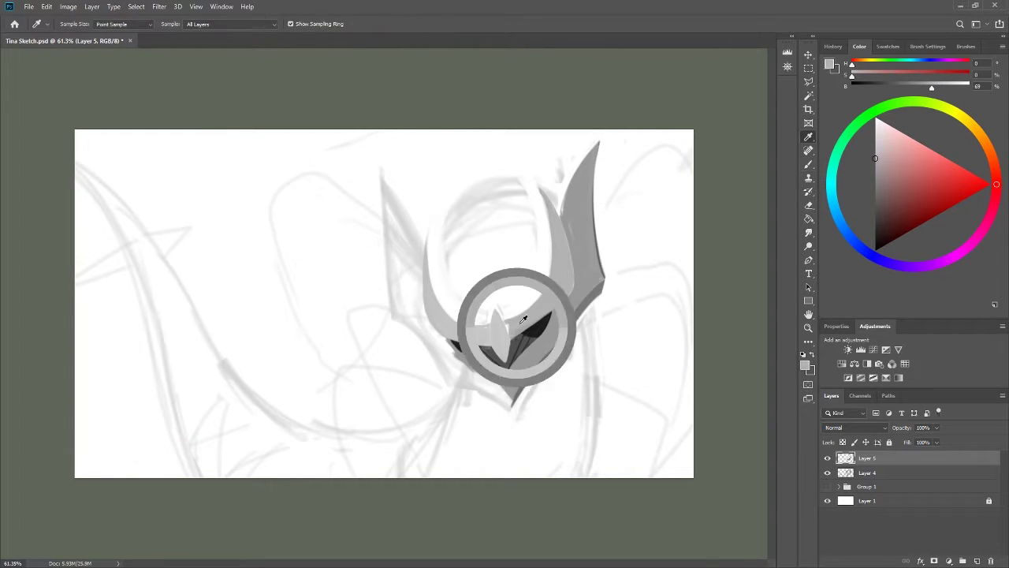
drag(428, 235, 455, 319)
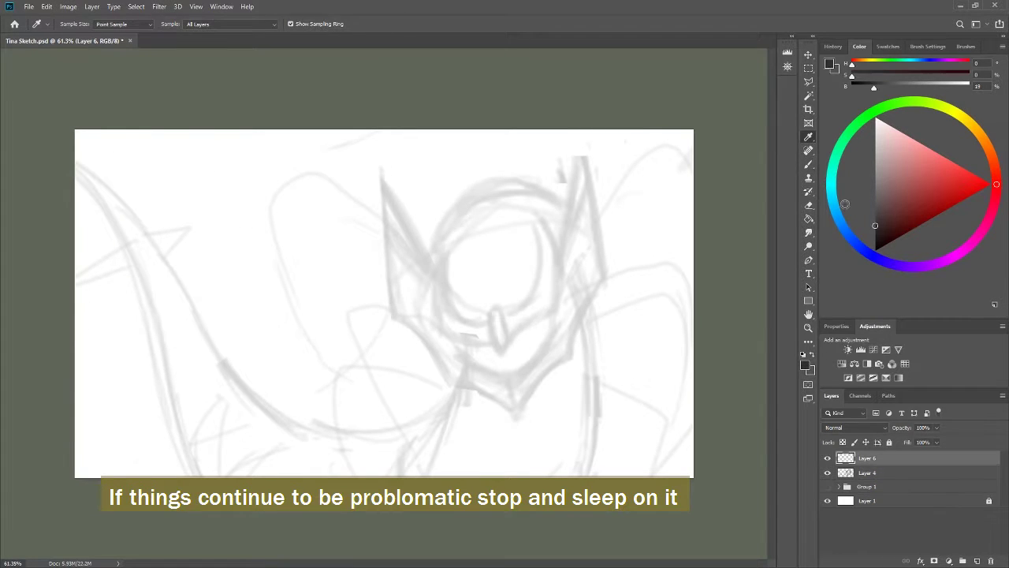
Outline a leaf-shaped mask under the eyes on the mirrored canvas and fill it solid dark
key(b)
drag(510, 354, 506, 375)
key(ctrl+shift+h)
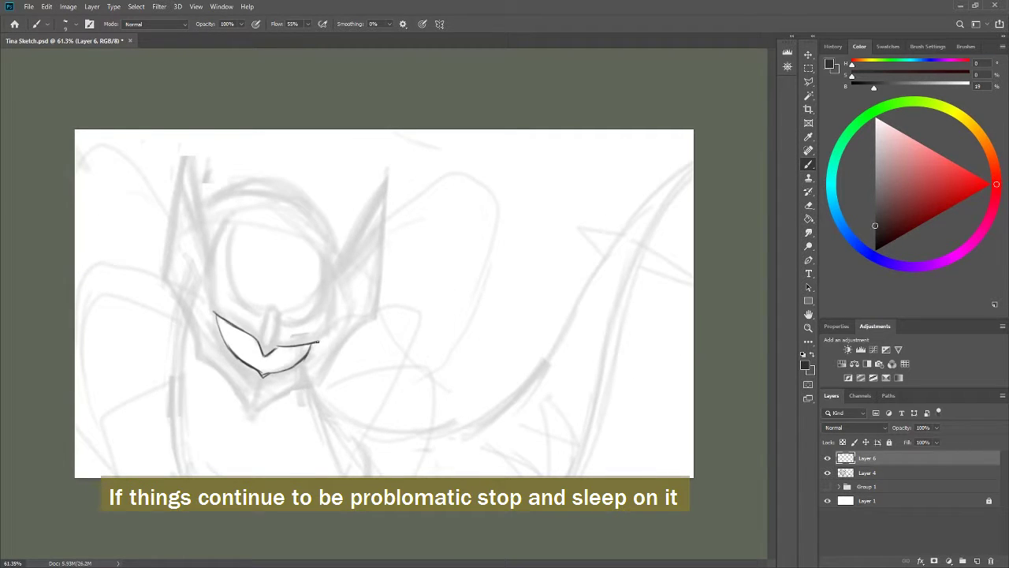
mouse_move(218, 317)
mouse_down()
mouse_move(260, 373)
mouse_move(218, 313)
mouse_move(266, 353)
mouse_up()
key(g)
click(265, 347)
key(b)
Outline the curved helmet around the mask and fill its crescents with light grey
click(874, 162)
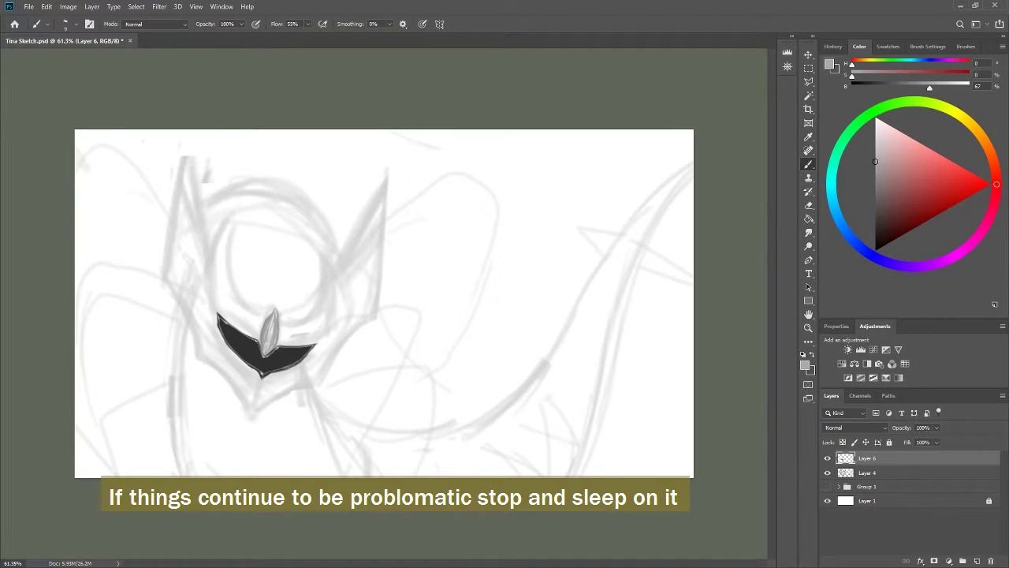
mouse_move(218, 315)
mouse_down()
mouse_move(231, 225)
mouse_move(229, 319)
mouse_up()
mouse_move(280, 343)
mouse_down()
mouse_move(331, 334)
mouse_move(341, 260)
mouse_move(333, 216)
mouse_up()
click(874, 225)
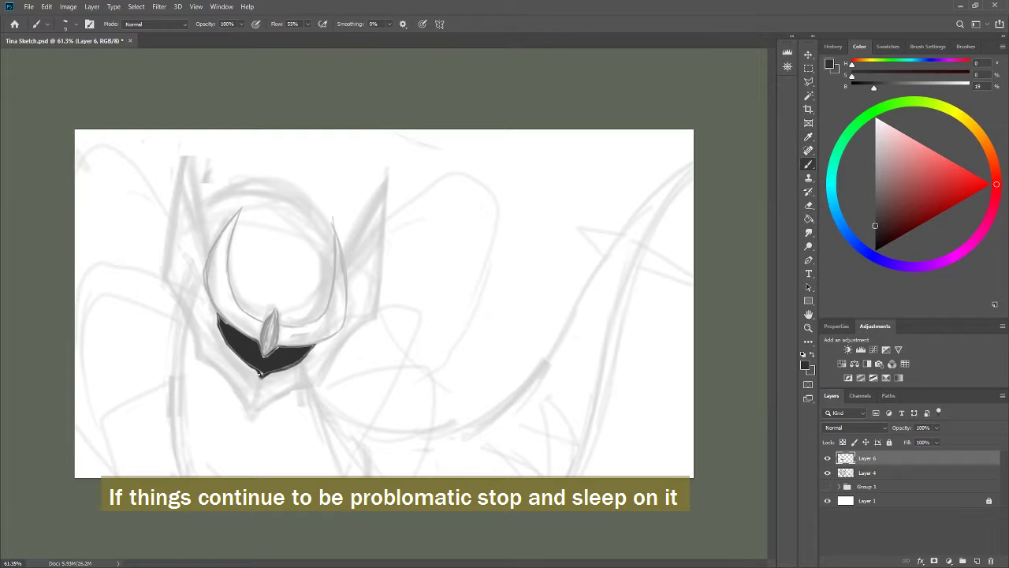
alt+click(219, 265)
drag(230, 251, 213, 277)
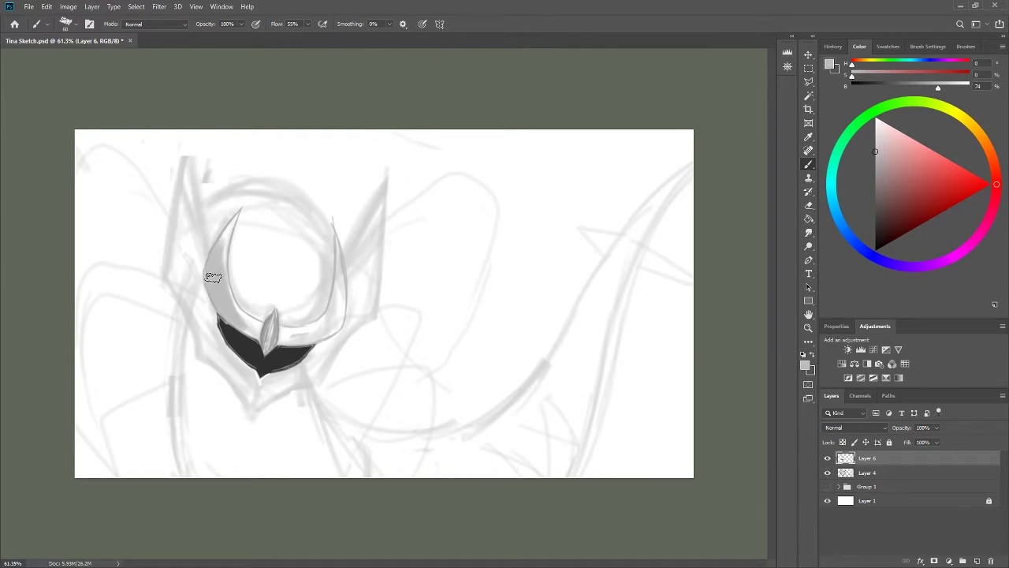
drag(284, 340, 341, 282)
click(875, 128)
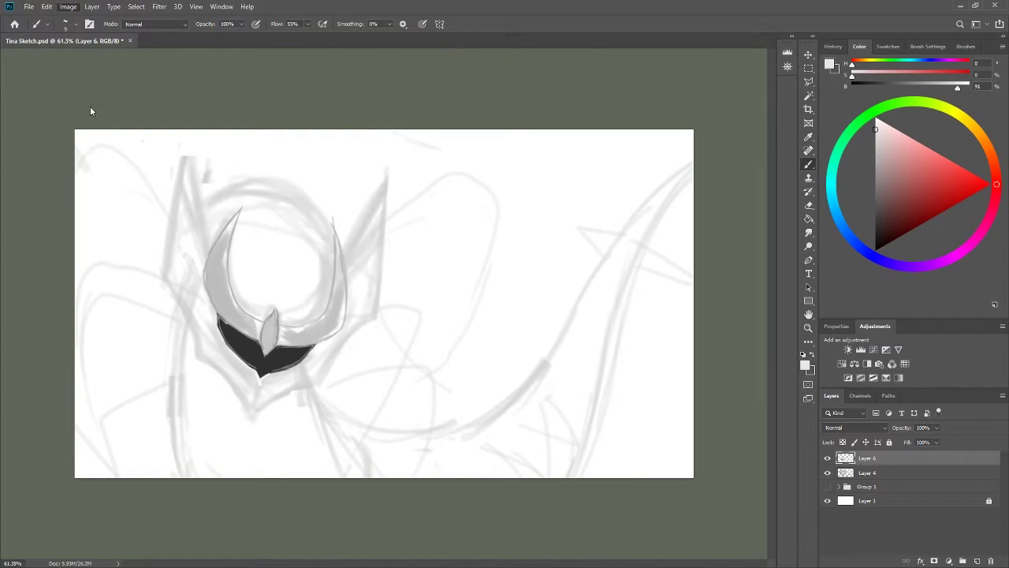
key(ctrl+shift+h)
drag(591, 150, 585, 168)
Brighten the area right of the helmet and add grey shading down its right edge
key(x)
drag(600, 278, 603, 185)
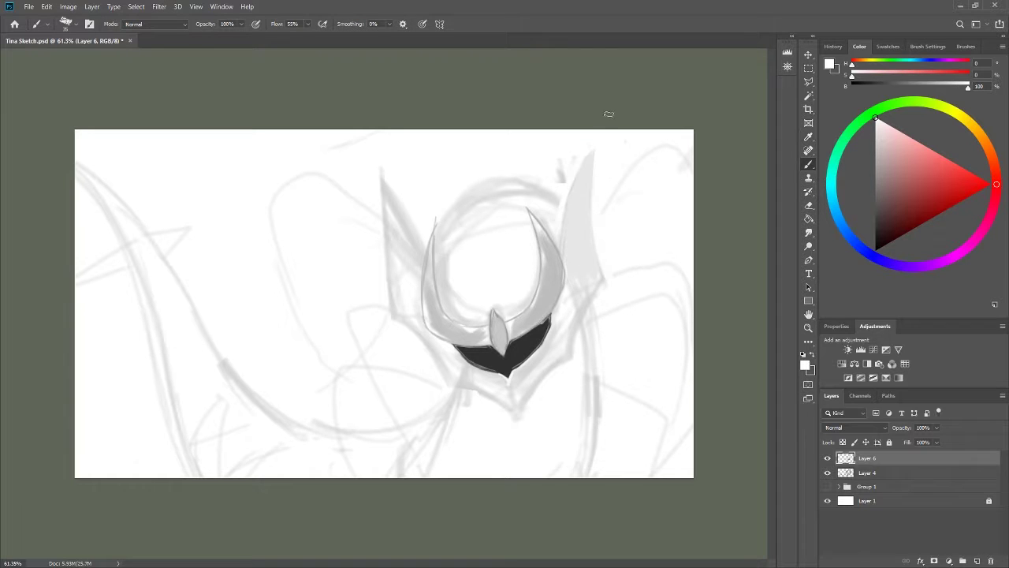
alt+click(574, 300)
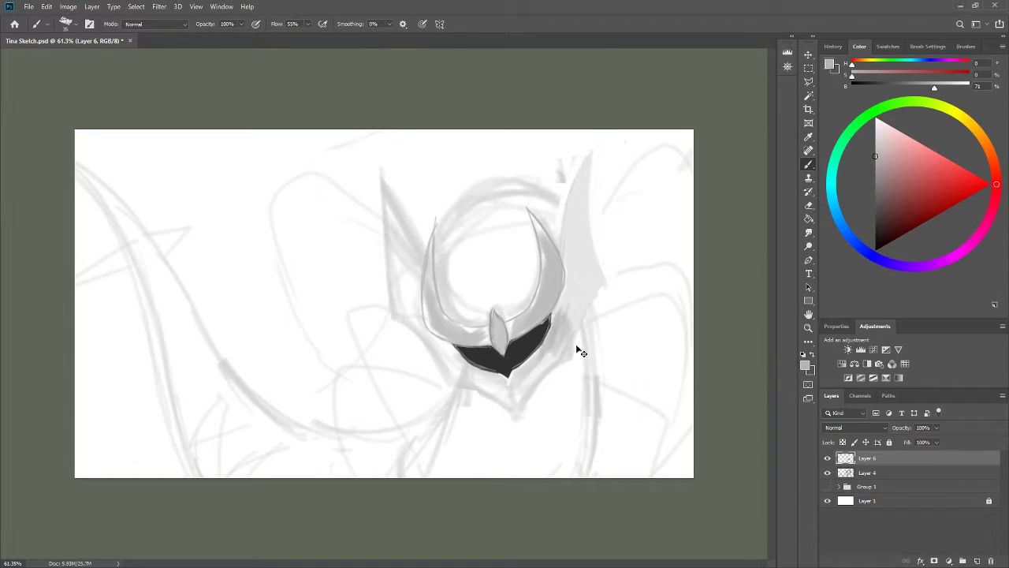
alt+click(628, 272)
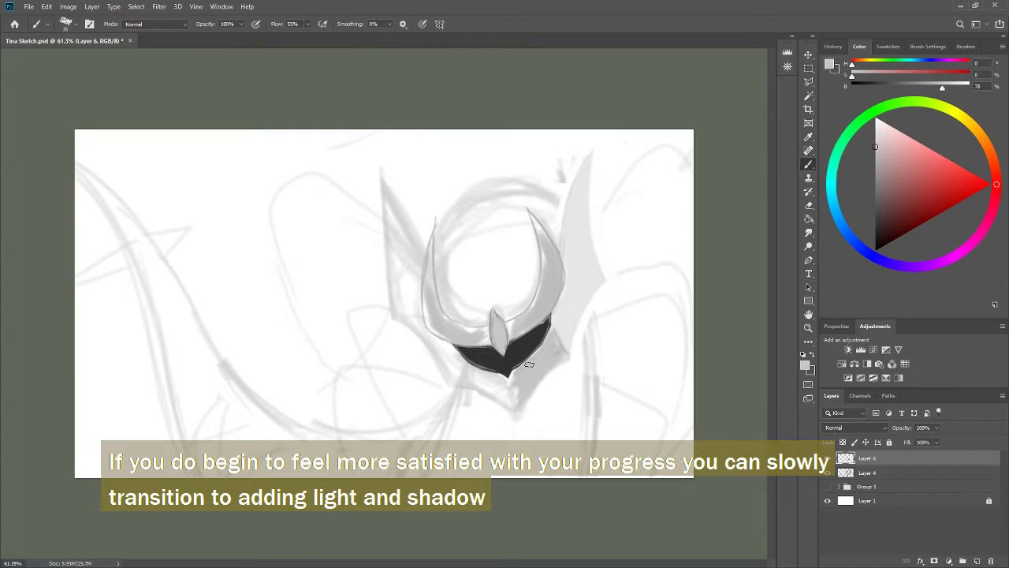
alt+click(561, 339)
key(bracketleft)
key(bracketleft)
key(bracketleft)
drag(552, 385, 520, 402)
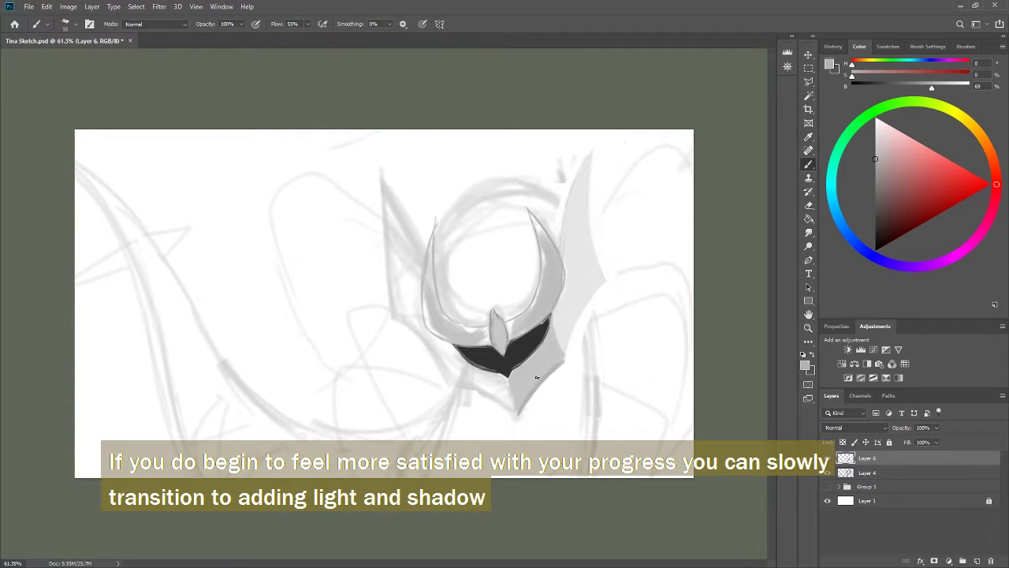
alt+click(560, 380)
drag(564, 361, 581, 316)
Lighten the helmet's lower-right and right side edges and repaint the left spike lighter
alt+click(576, 324)
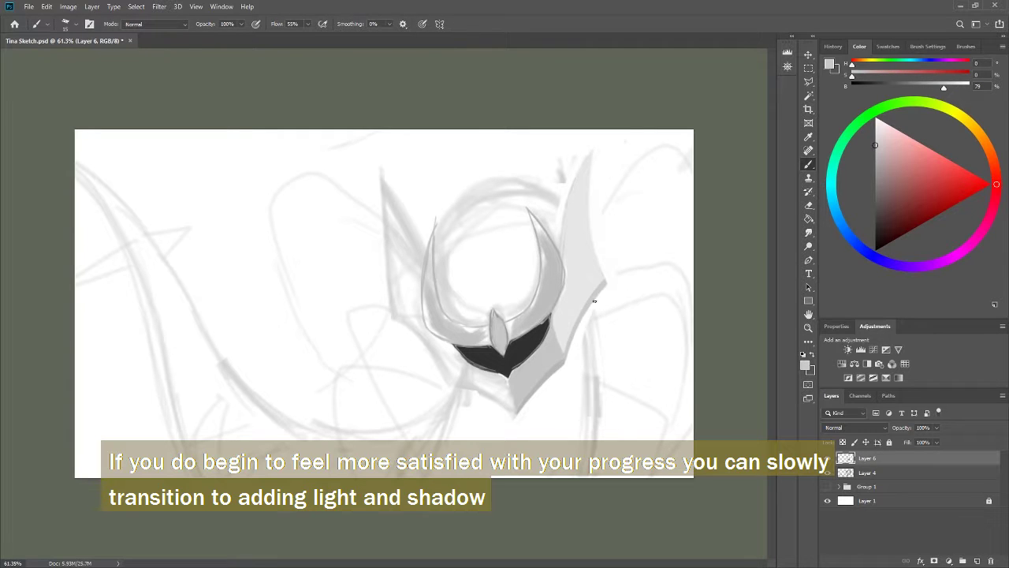
alt+click(563, 361)
drag(563, 361, 536, 398)
alt+click(559, 333)
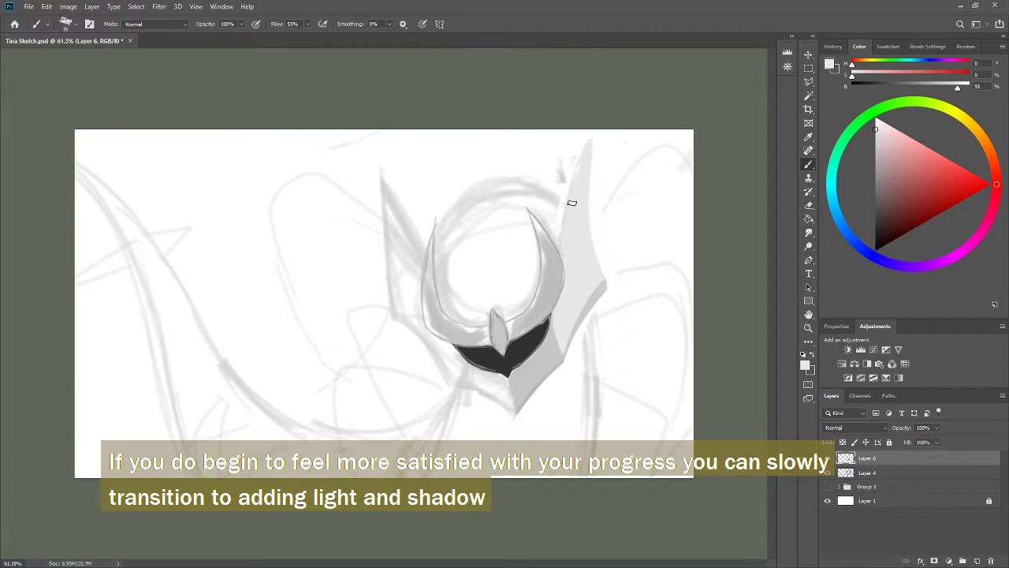
drag(590, 153, 591, 215)
alt+click(611, 286)
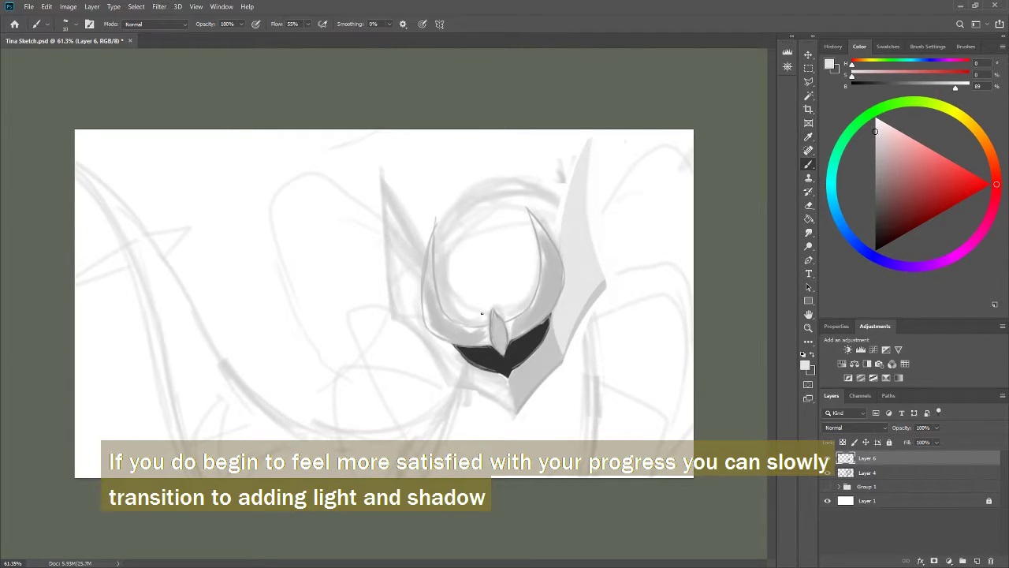
mouse_move(388, 205)
mouse_down()
mouse_move(396, 315)
mouse_move(424, 268)
mouse_up()
alt+click(424, 270)
key(bracketright)
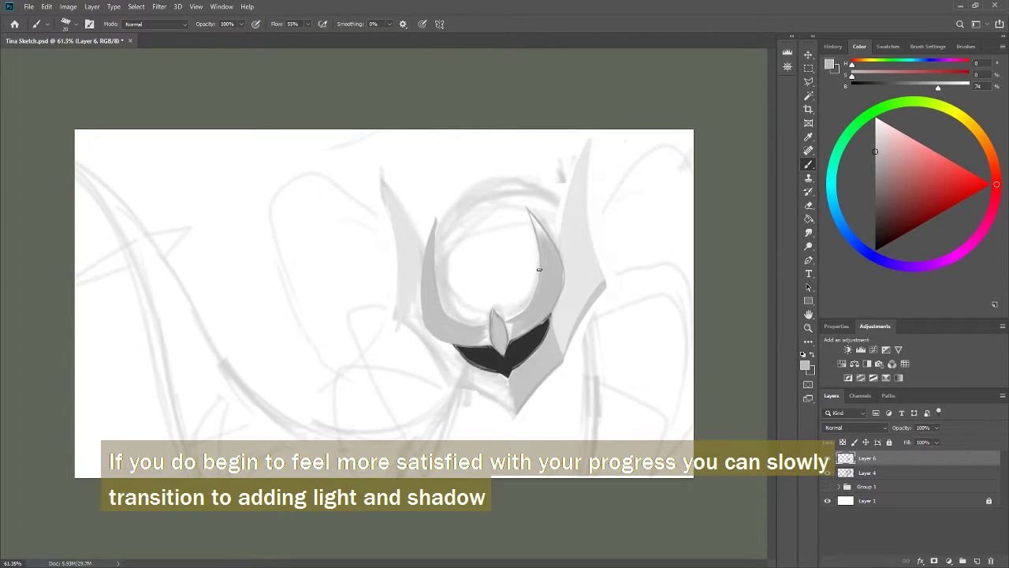
Fill the helmet's round opening with dark grey and lighten the black mask's lower edge
drag(539, 270, 473, 315)
alt+click(452, 345)
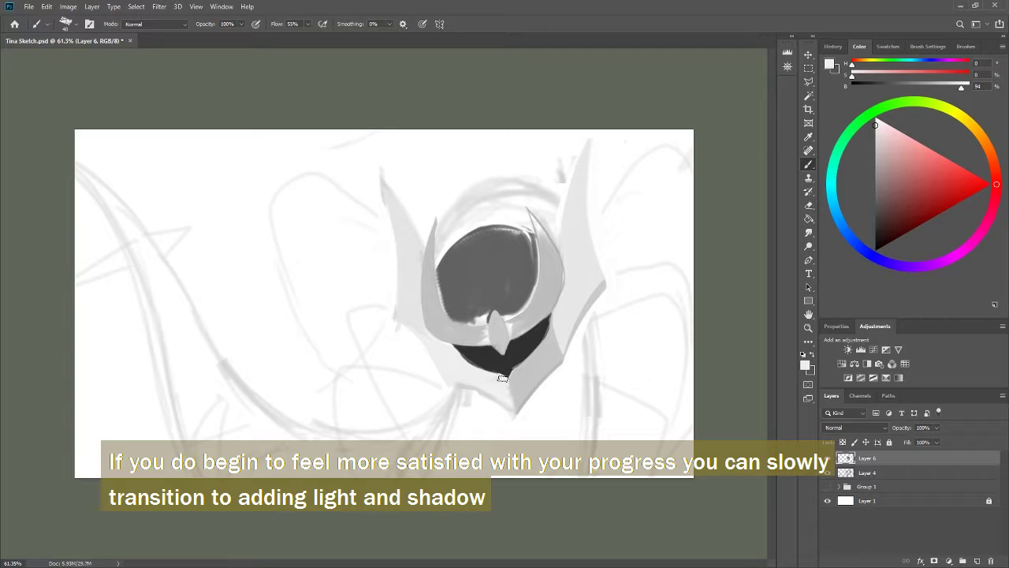
key(bracketleft)
drag(477, 372, 537, 345)
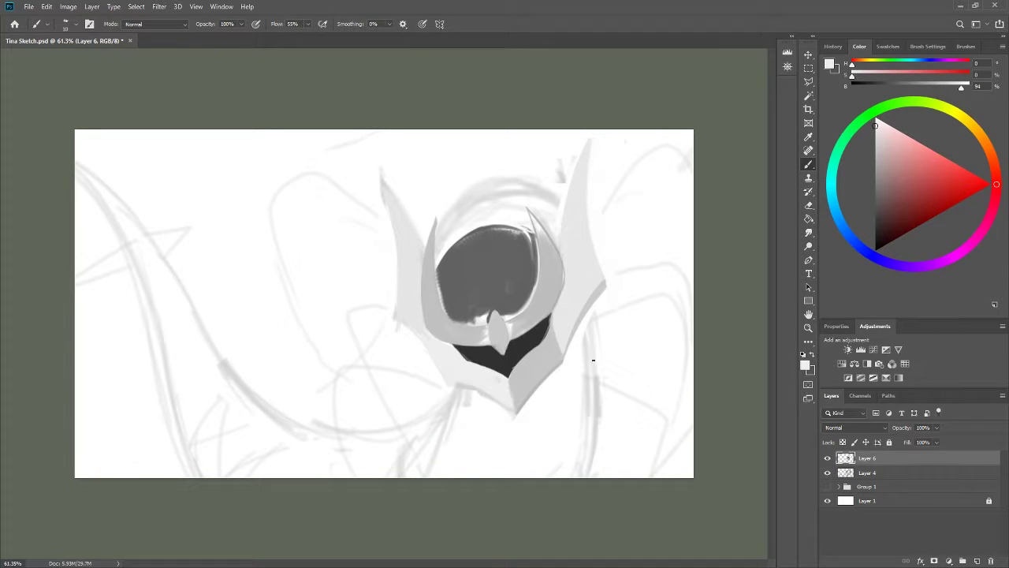
alt+click(524, 386)
alt+click(566, 352)
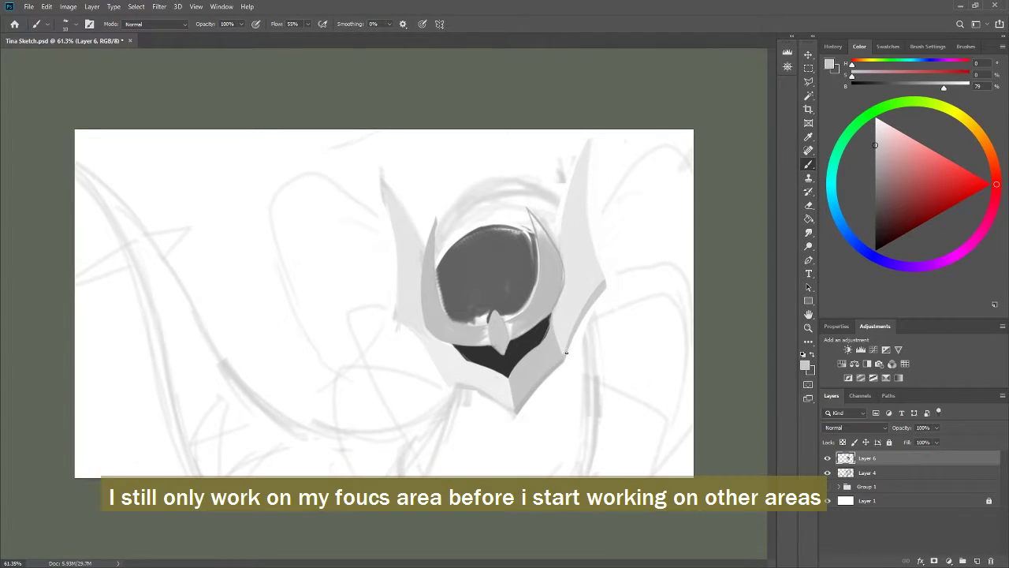
alt+click(541, 384)
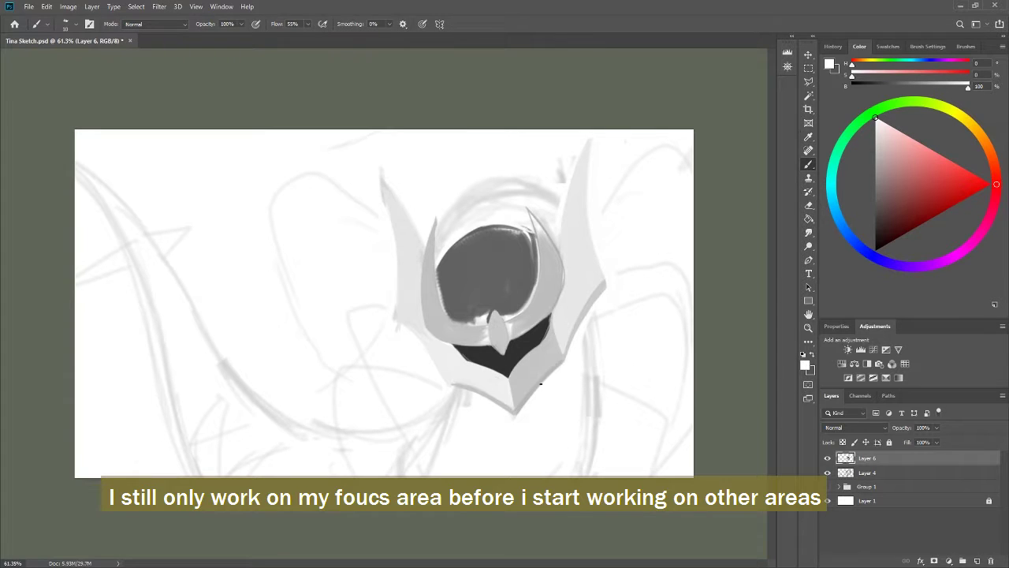
alt+click(551, 349)
alt+click(422, 335)
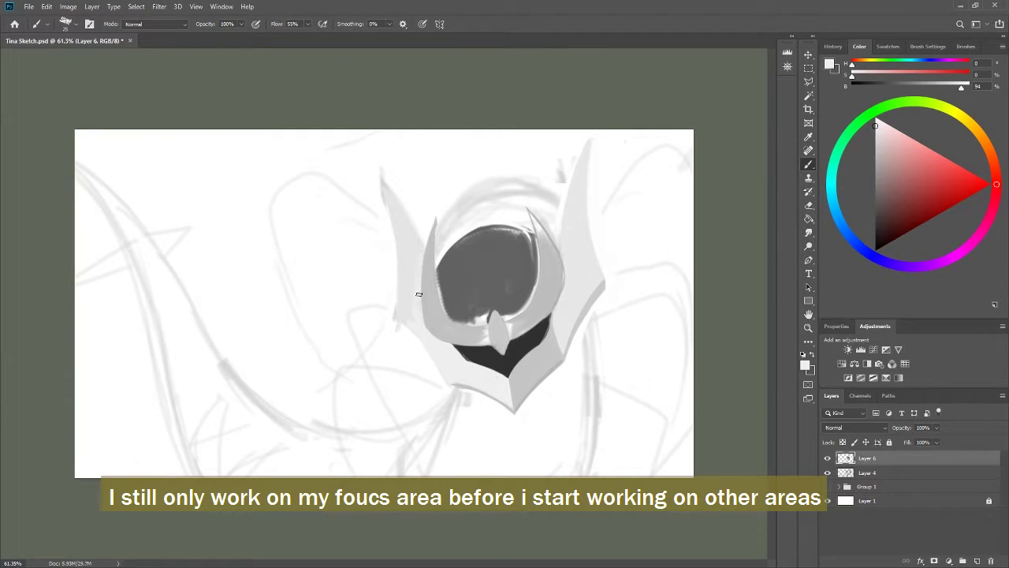
alt+click(378, 256)
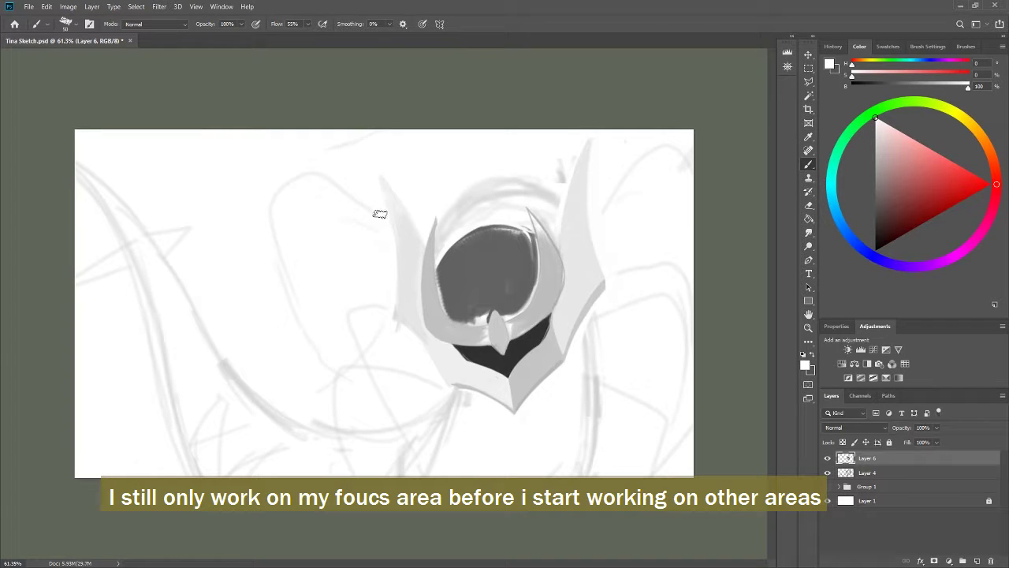
Even out the face oval's dark grey, lighten the crescent's left edges, and add Layer 7
key(bracketleft)
key(bracketleft)
key(bracketleft)
alt+click(473, 259)
drag(473, 259, 444, 311)
drag(512, 236, 484, 312)
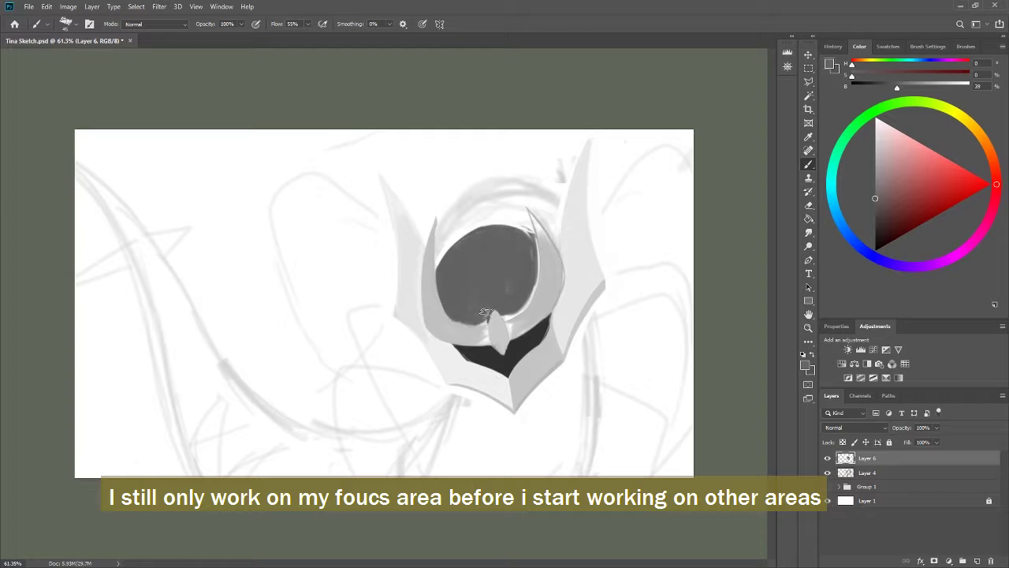
alt+click(457, 310)
drag(441, 272, 477, 325)
alt+click(492, 318)
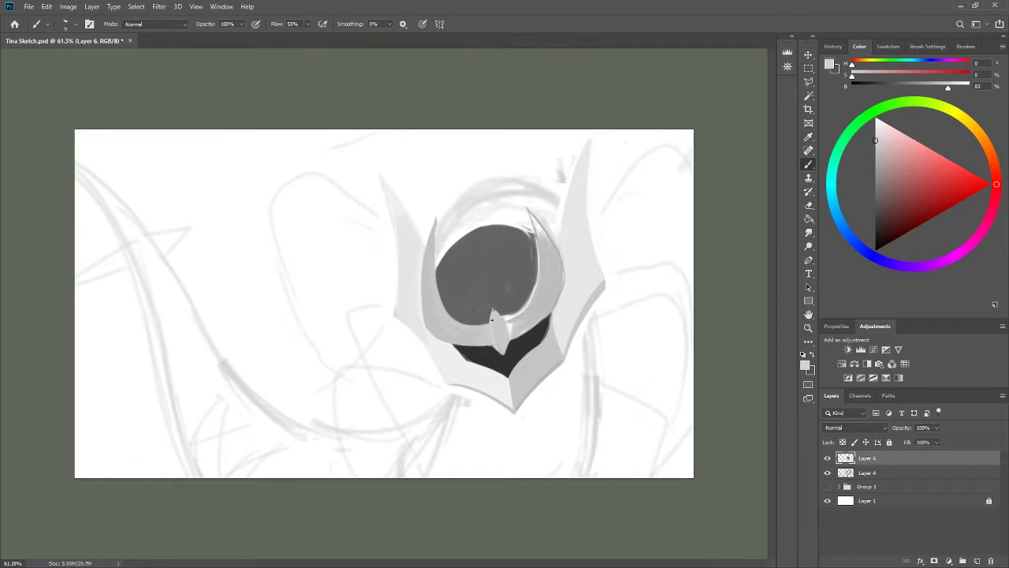
drag(438, 249, 438, 211)
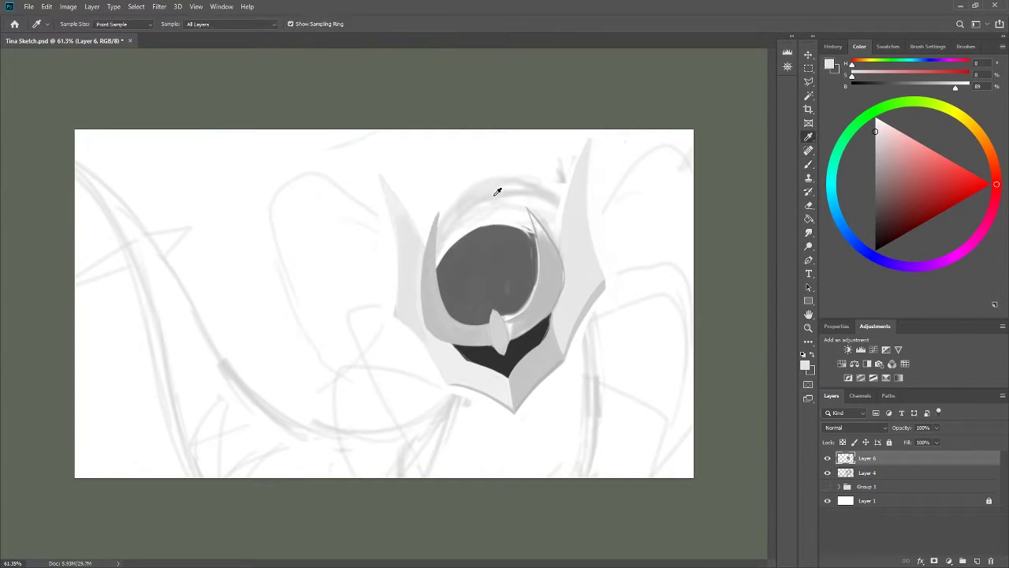
alt+click(438, 266)
alt+click(492, 339)
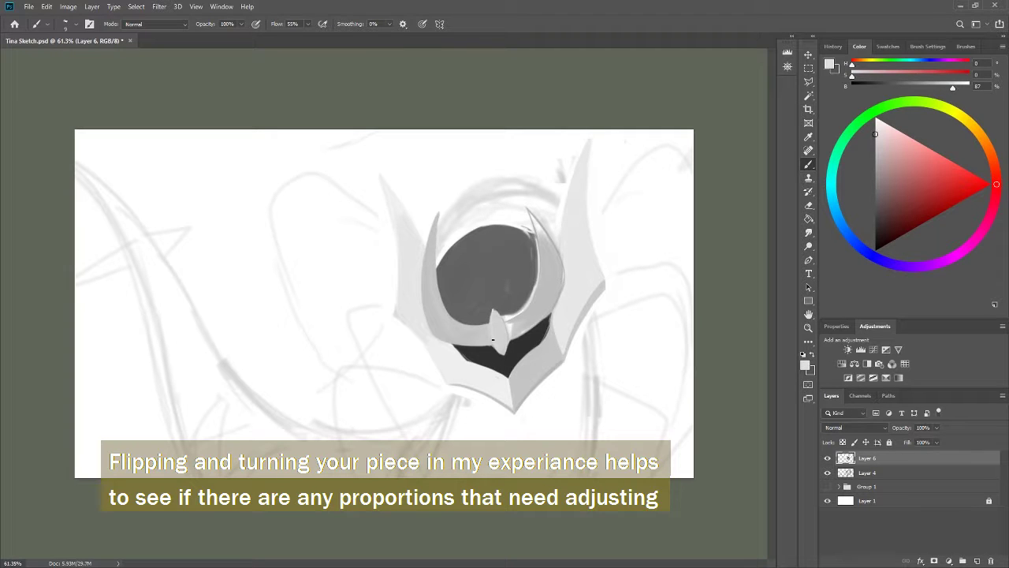
alt+click(494, 309)
Rotate the canvas view several ways to check the helmet's proportions, then reset it upright
key(ctrl+shift+alt+n)
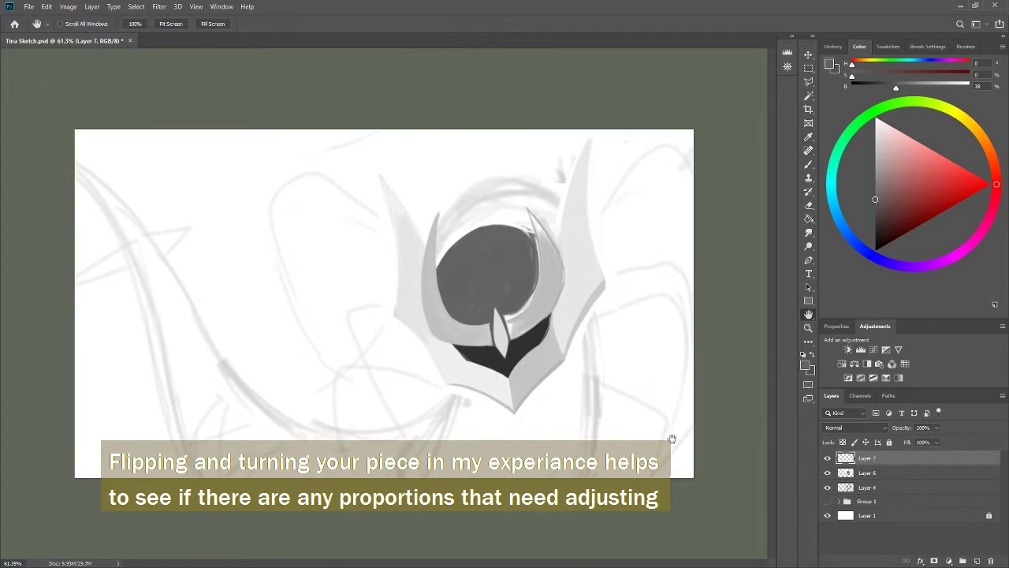
drag(666, 437, 411, 367)
drag(445, 275, 390, 231)
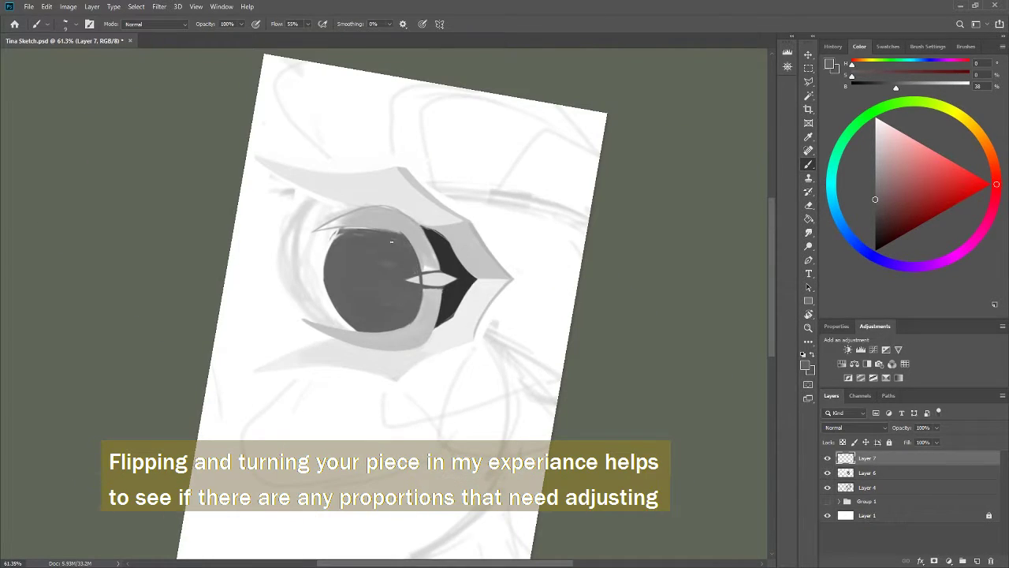
drag(437, 282, 404, 350)
alt+click(507, 316)
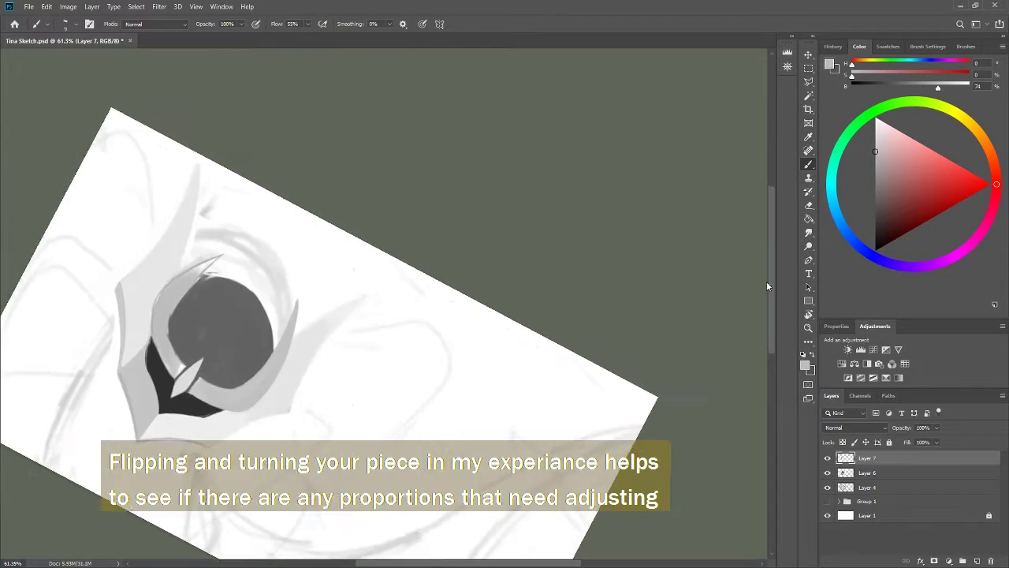
drag(506, 315, 414, 337)
key(Escape)
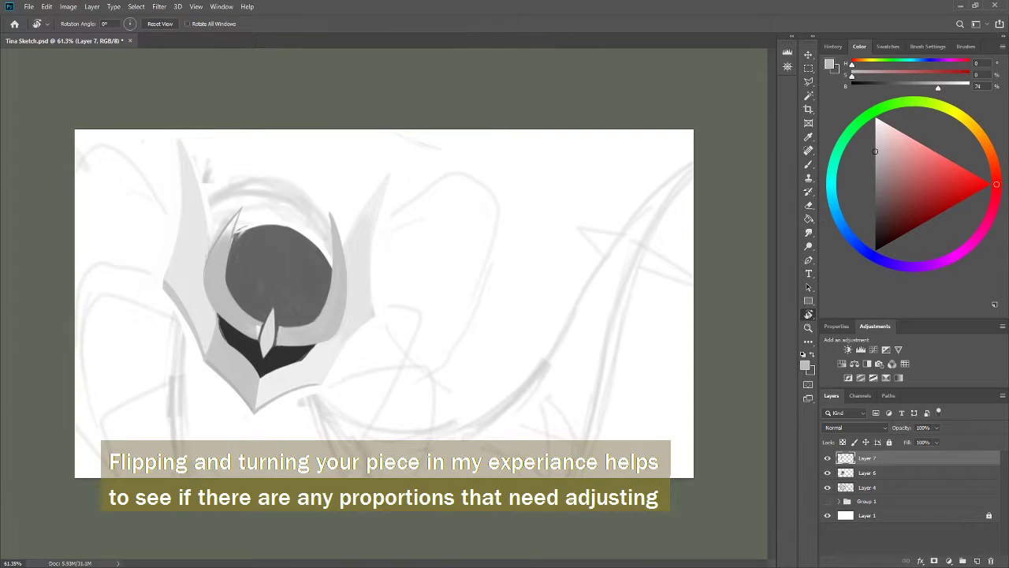
Paint dark grey strokes along the left horn using the face's sampled grey
alt+click(269, 172)
mouse_move(269, 172)
mouse_down()
mouse_move(383, 225)
mouse_move(707, 458)
mouse_up()
alt+click(383, 225)
alt+click(276, 268)
drag(245, 197, 240, 299)
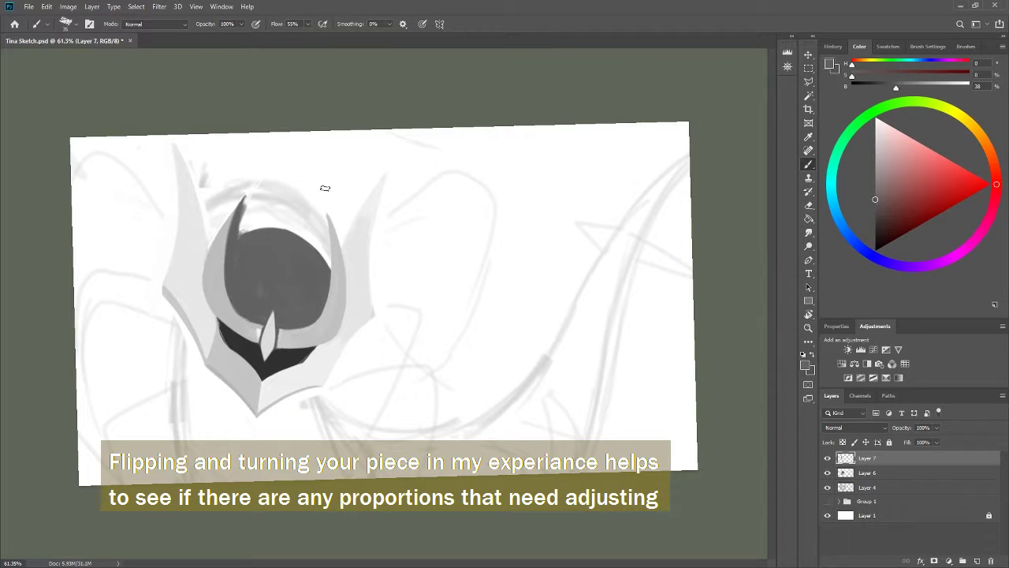
key(l)
mouse_move(275, 347)
mouse_down()
mouse_move(332, 349)
mouse_move(254, 317)
mouse_up()
key(ctrl+d)
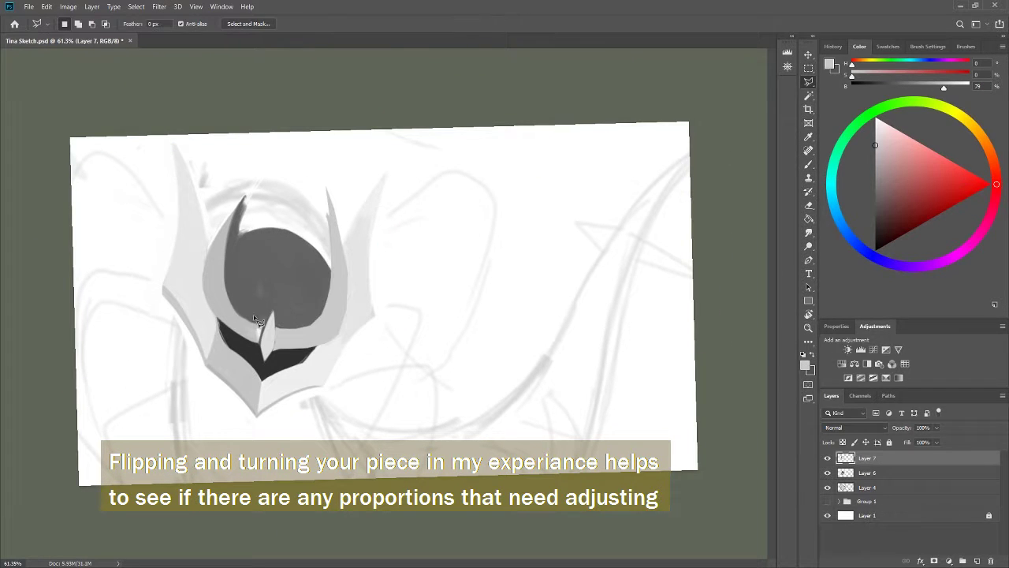
drag(245, 201, 228, 260)
key(b)
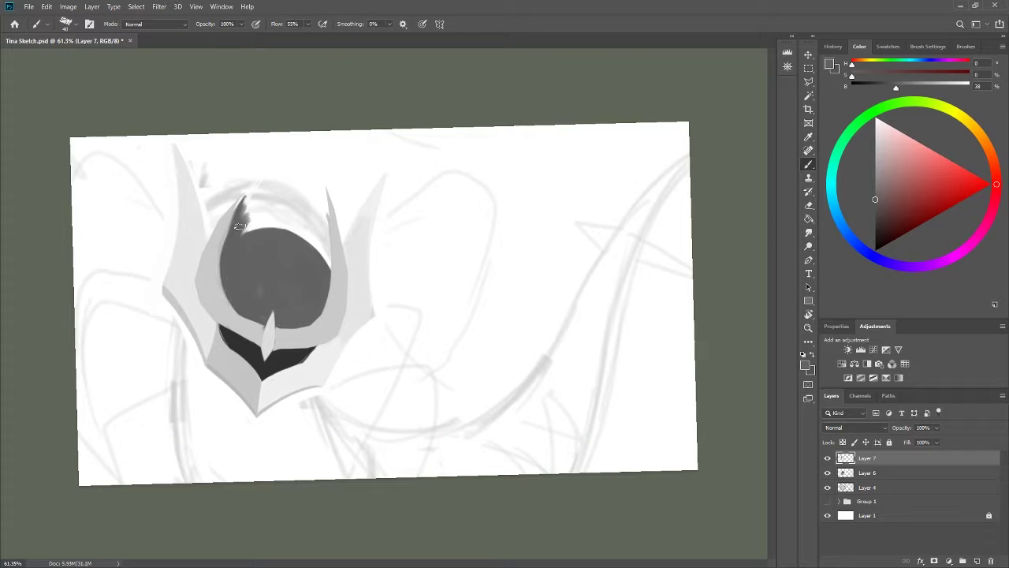
alt+click(276, 268)
Extend the dark grey face circle upward and touch up its left edge and top
key(r)
drag(315, 236, 542, 223)
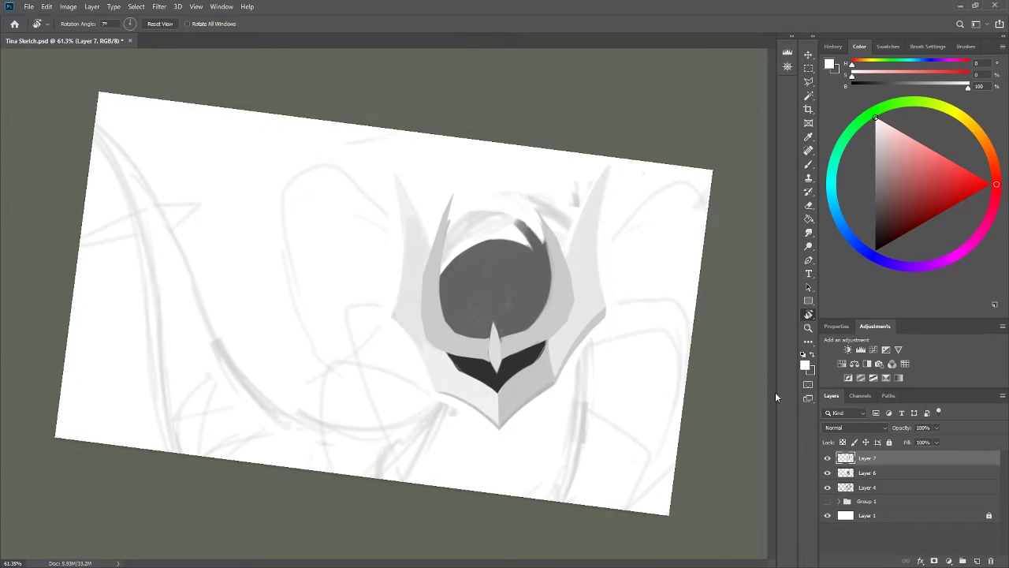
click(542, 223)
key(b)
drag(445, 268, 532, 233)
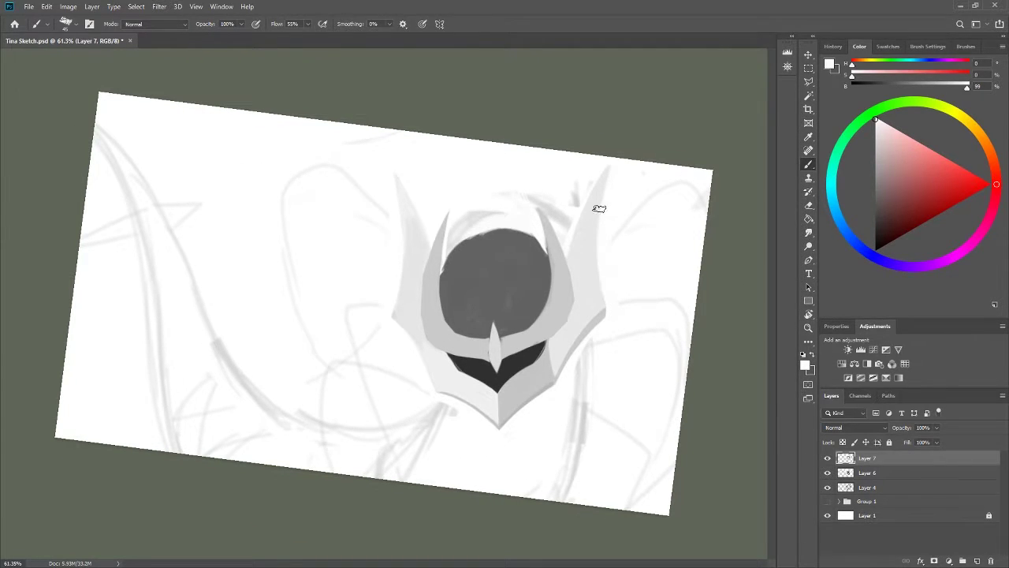
alt+click(456, 334)
alt+click(489, 261)
drag(444, 276, 544, 236)
alt+click(504, 237)
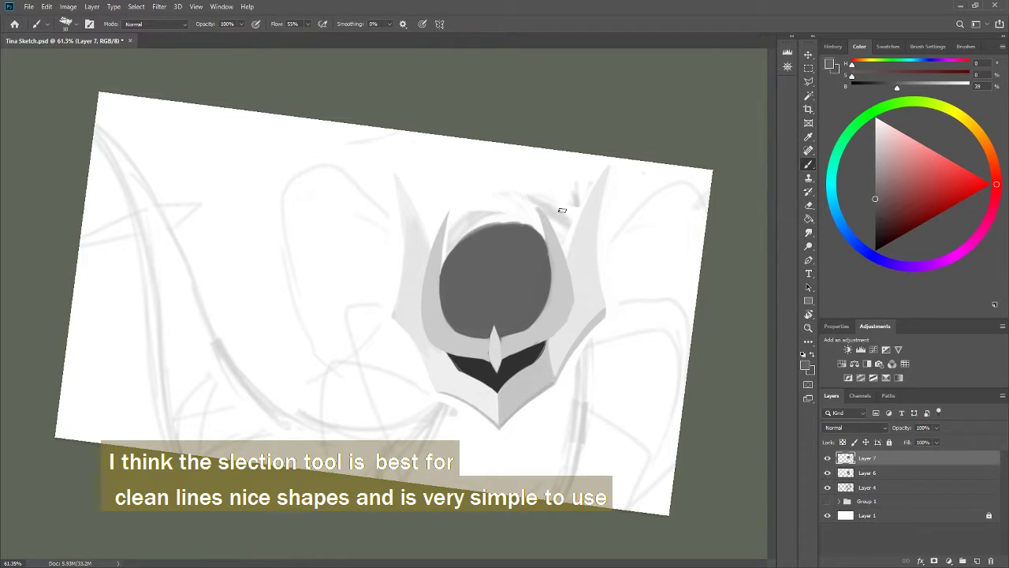
Inside an elliptical selection, paint dark grey over the helmet's top and right side
key(m)
drag(423, 220, 597, 416)
drag(549, 357, 559, 347)
key(b)
mouse_move(465, 237)
mouse_down()
mouse_move(536, 217)
mouse_move(583, 256)
mouse_up()
drag(595, 331, 555, 398)
drag(583, 351, 536, 406)
Clear the selection and discard the unfinished polygonal lasso outline
key(ctrl+d)
key(m)
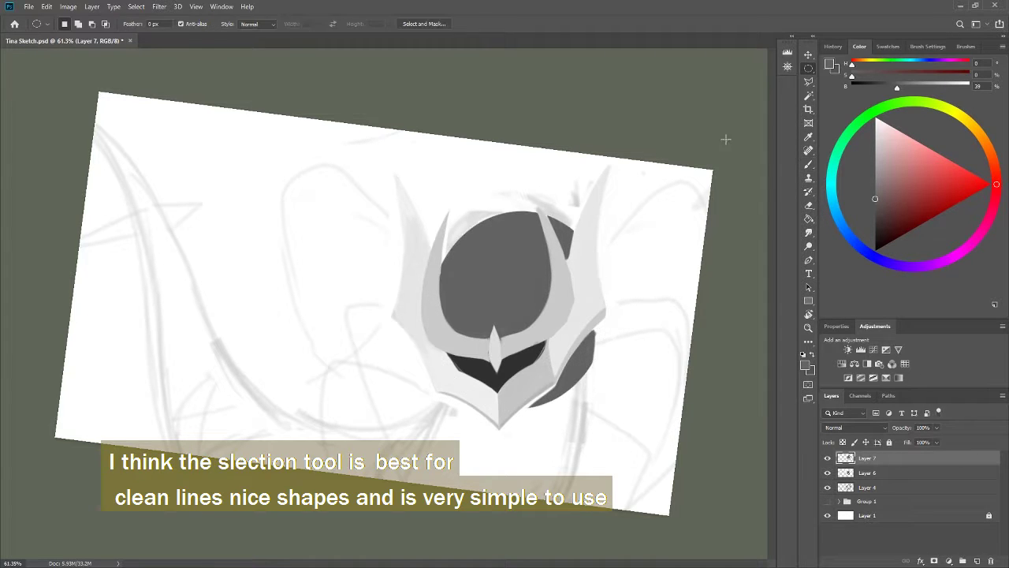
key(l)
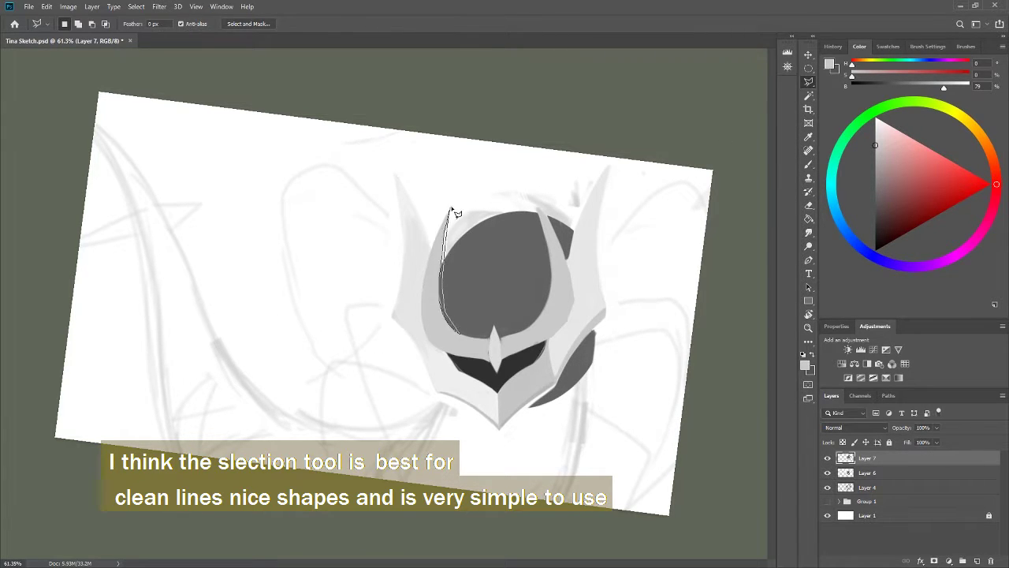
key(Escape)
Paint a broad dark grey neck stroke below the helmet, then shrink the brush to 7 px
key(m)
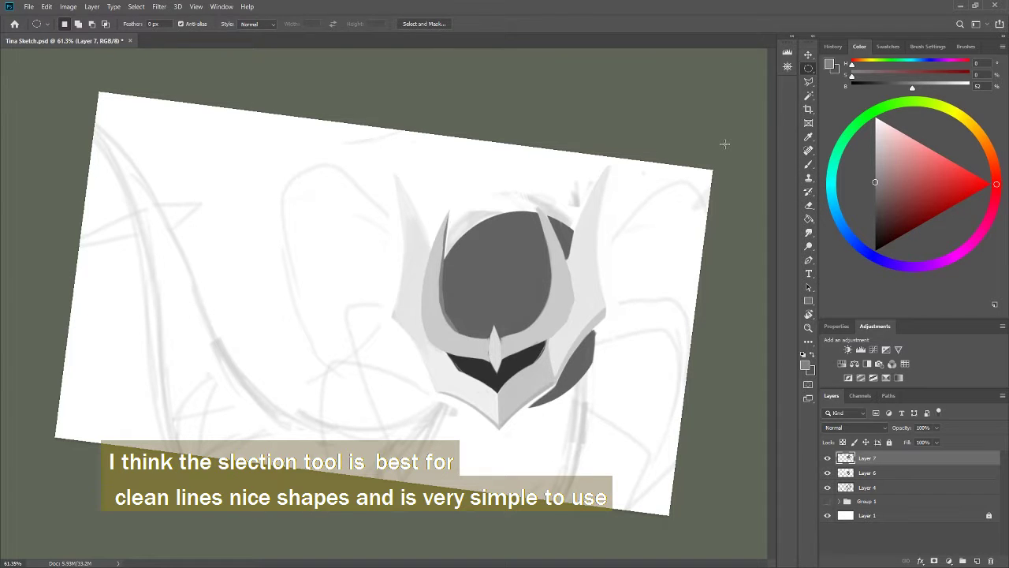
key(b)
alt+click(439, 245)
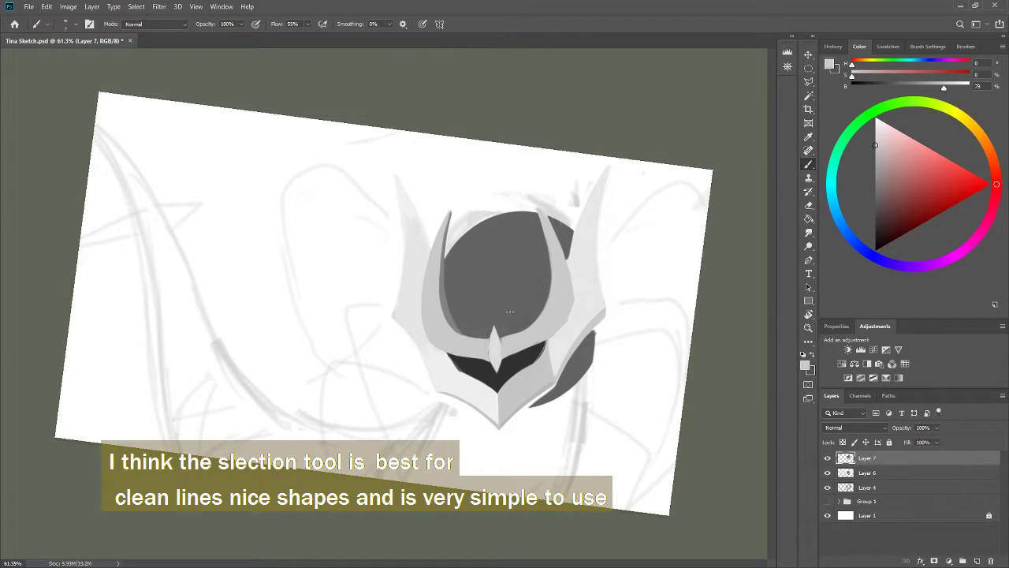
alt+click(512, 325)
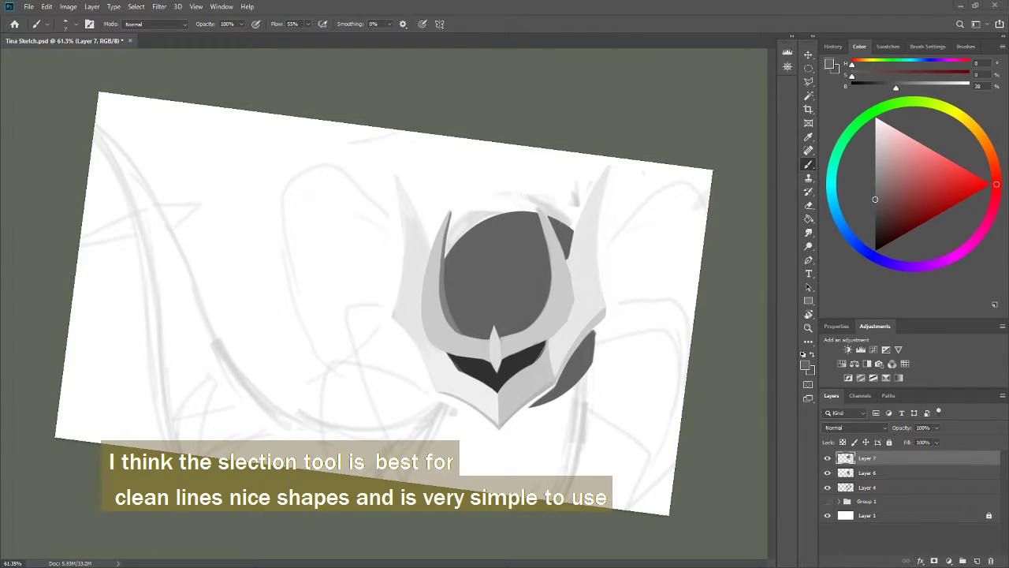
alt+click(592, 335)
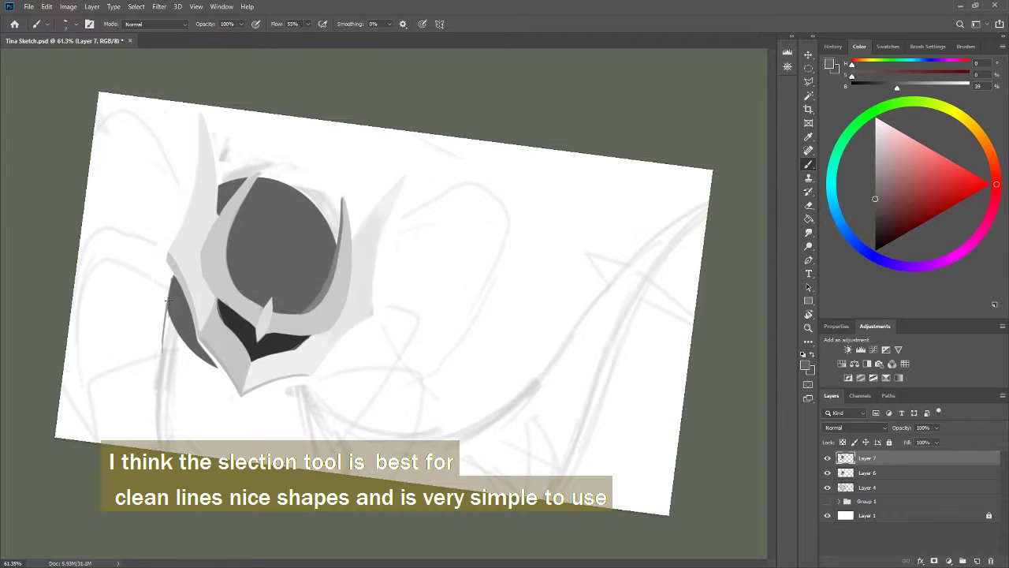
key(F5)
drag(167, 299, 315, 465)
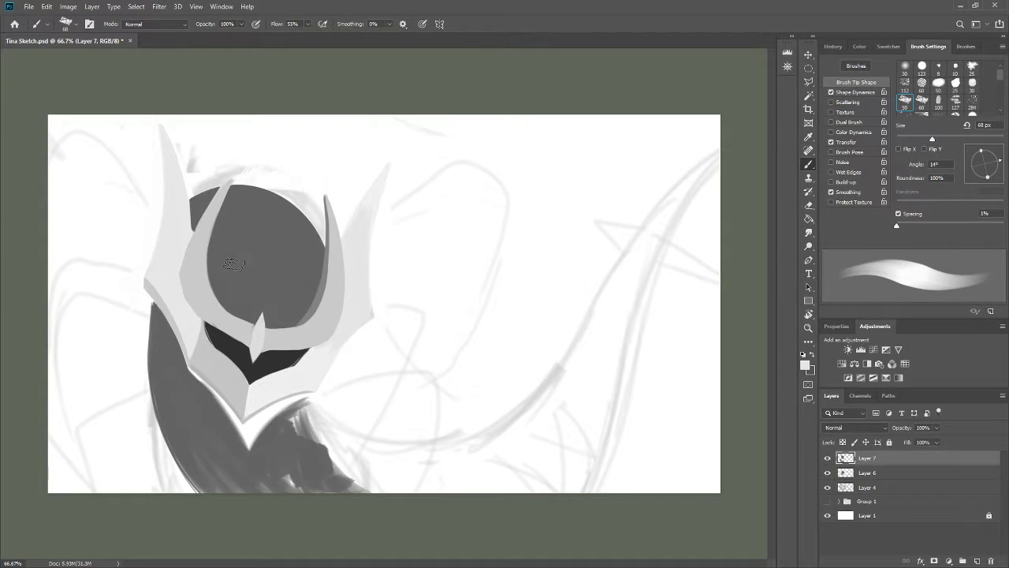
key(bracketleft)
key(bracketleft)
key(bracketleft)
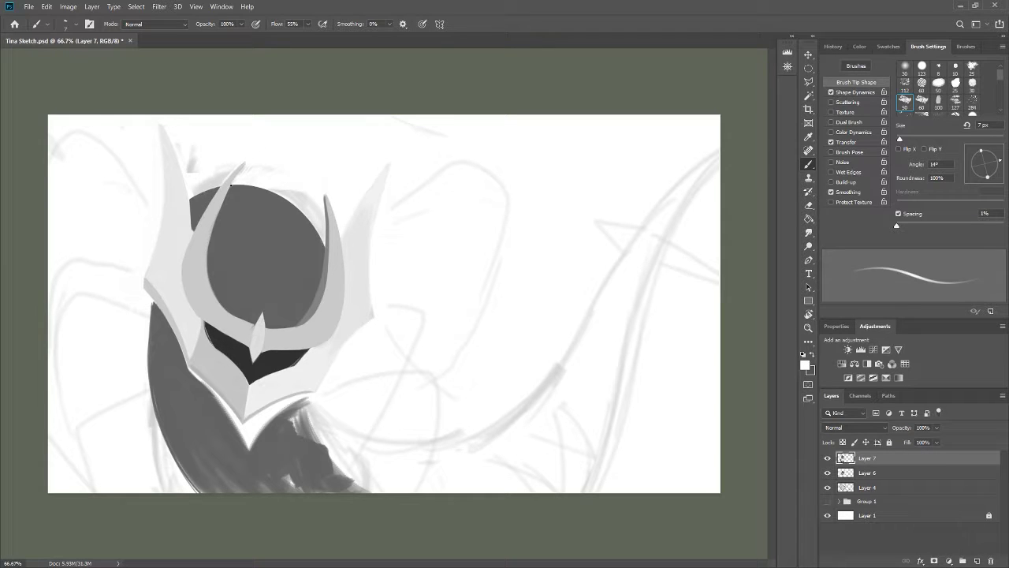
alt+click(211, 291)
alt+click(267, 351)
Add a new layer above Layer 7, set the brush to 9 px, and mirror-check the design
key(ctrl+shift+alt+n)
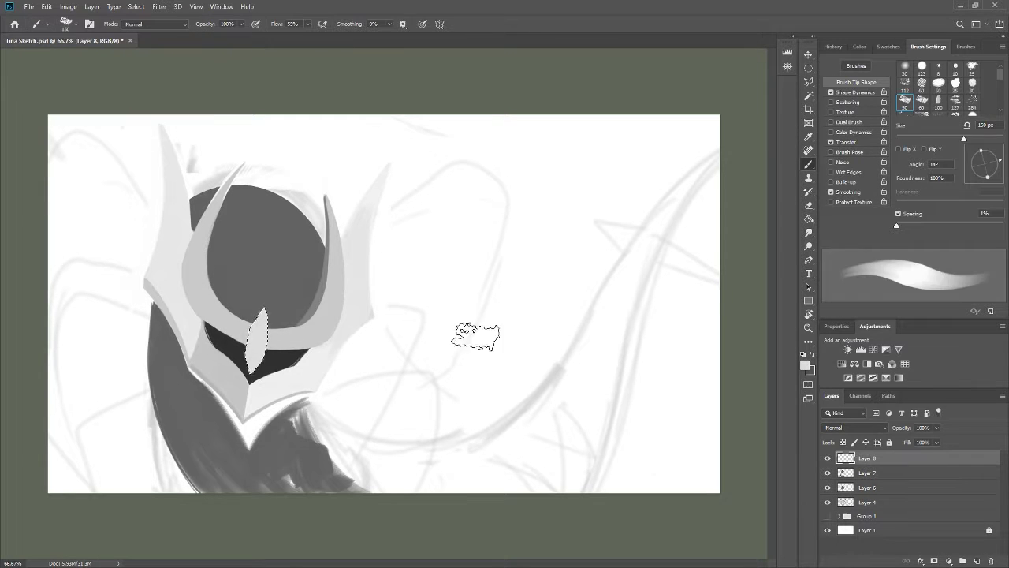
key(x)
key(bracketleft)
key(bracketleft)
key(bracketleft)
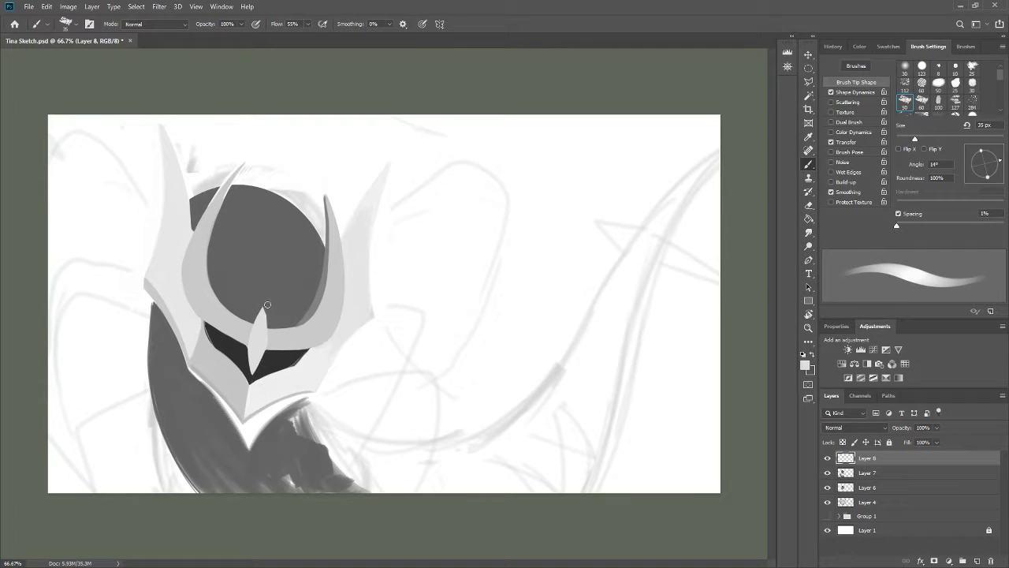
key(bracketleft)
key(bracketleft)
key(bracketleft)
key(ctrl+shift+h)
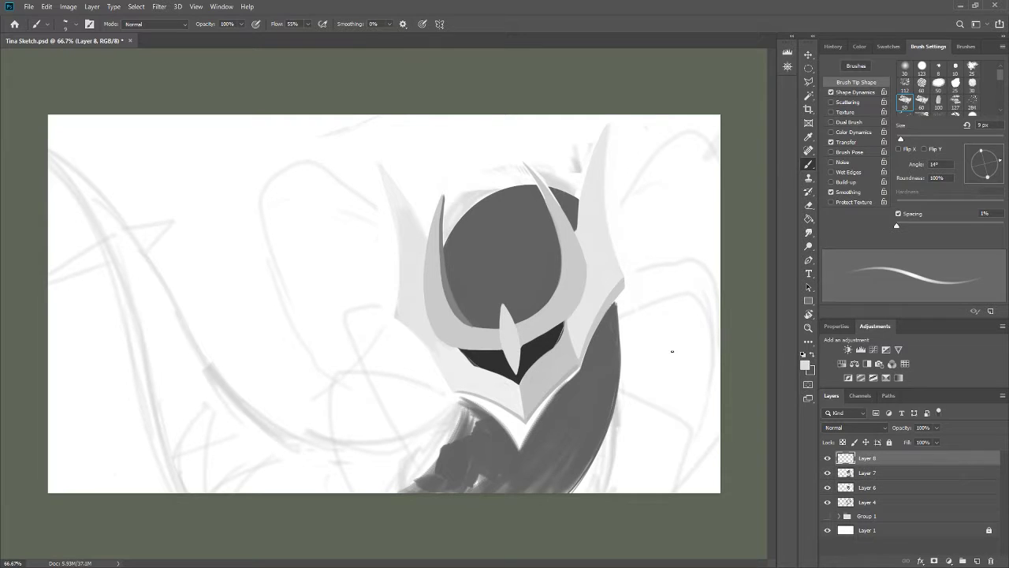
alt+click(436, 233)
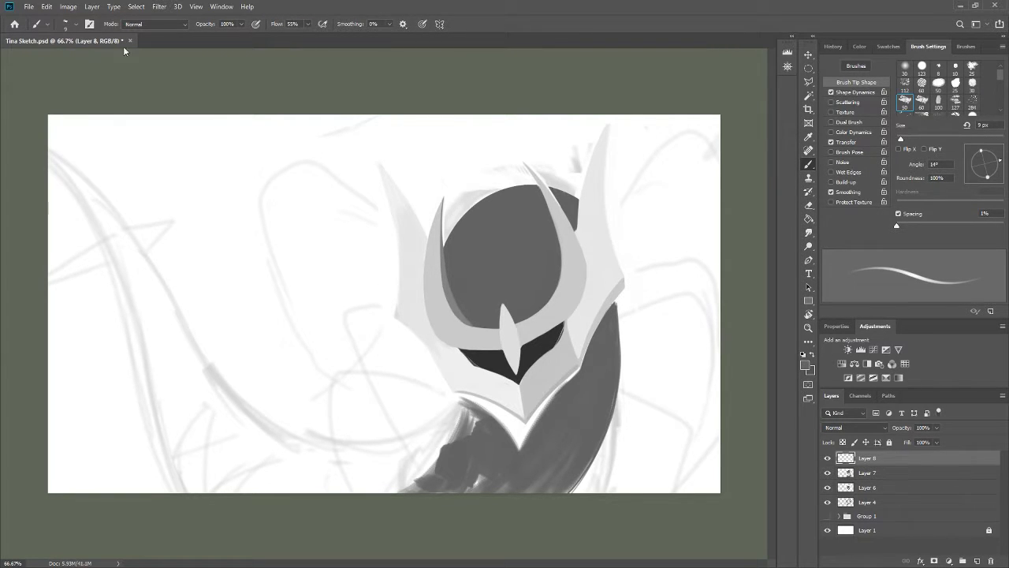
key(h)
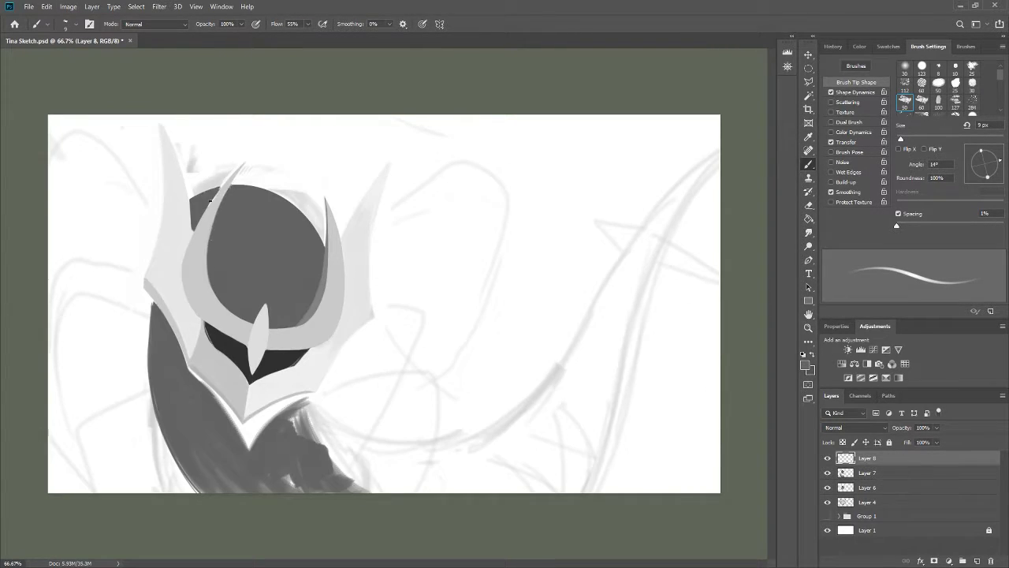
Draw a thin light edge on the helmet's top-left and a dark stroke along its lower edge
alt+click(227, 179)
drag(212, 189, 242, 168)
alt+click(221, 187)
drag(236, 429, 314, 394)
key(bracketright)
key(bracketright)
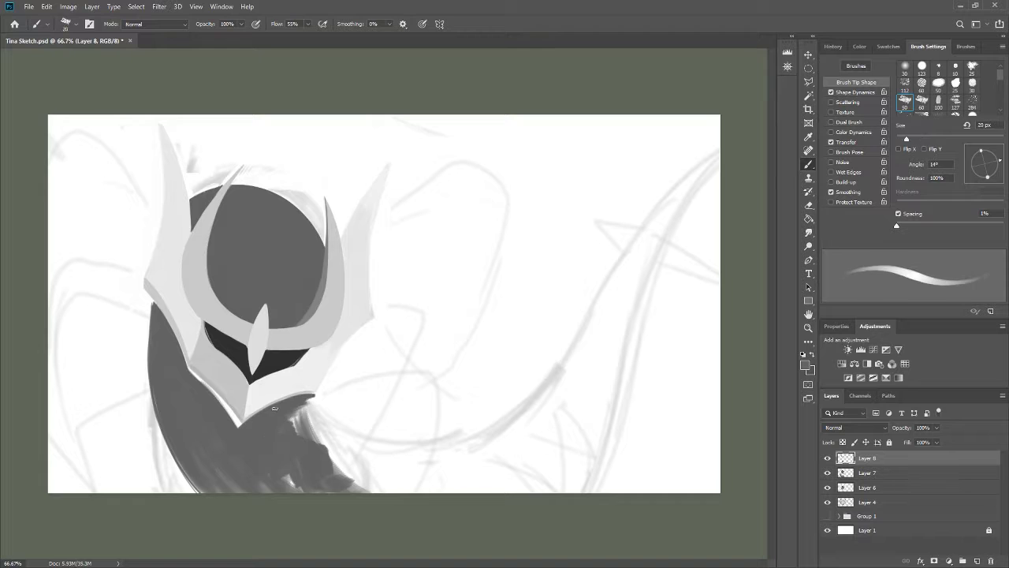
key(bracketright)
key(bracketright)
key(bracketright)
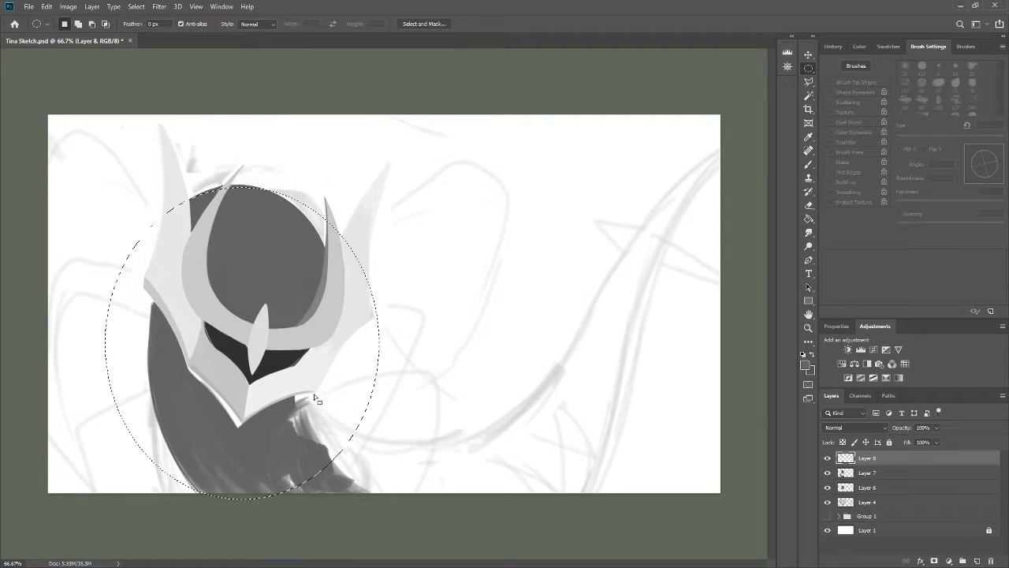
Fill the large circle behind the helmet with dark grey using a 125 px brush, then add Layer 9
drag(182, 473, 146, 228)
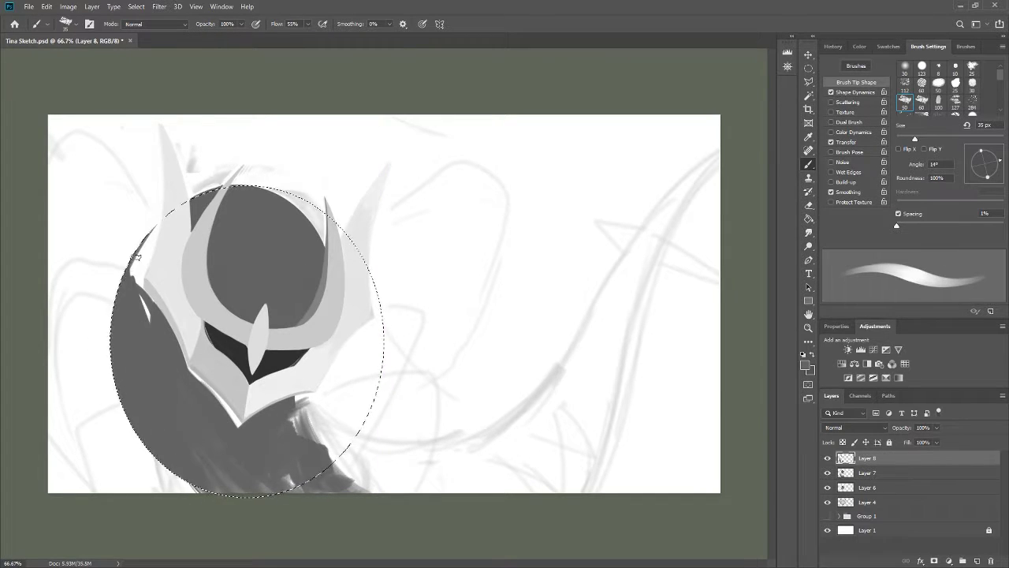
key(bracketleft)
key(bracketleft)
key(bracketleft)
key(h)
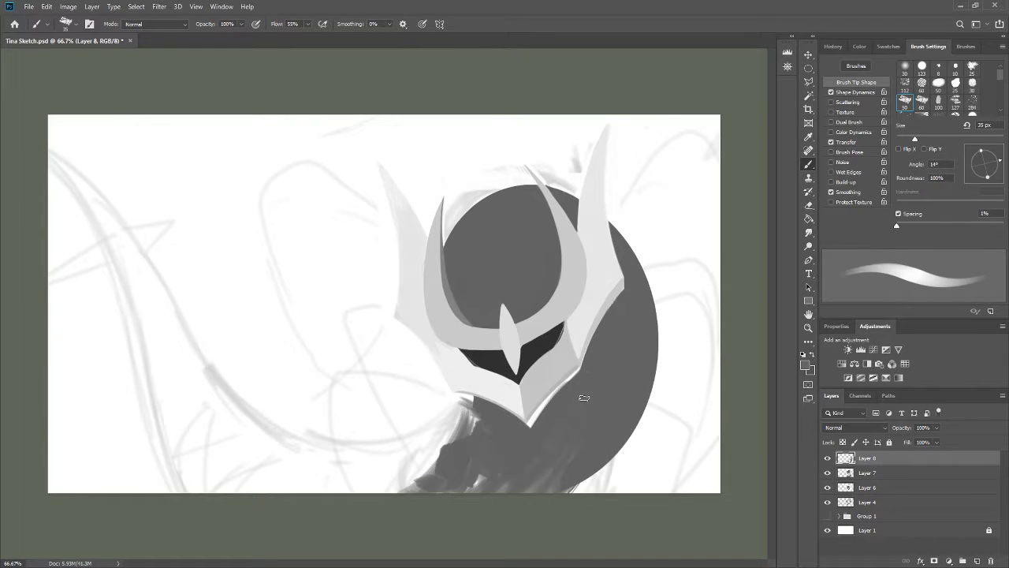
key(bracketleft)
key(bracketleft)
key(x)
key(bracketright)
key(bracketright)
key(bracketright)
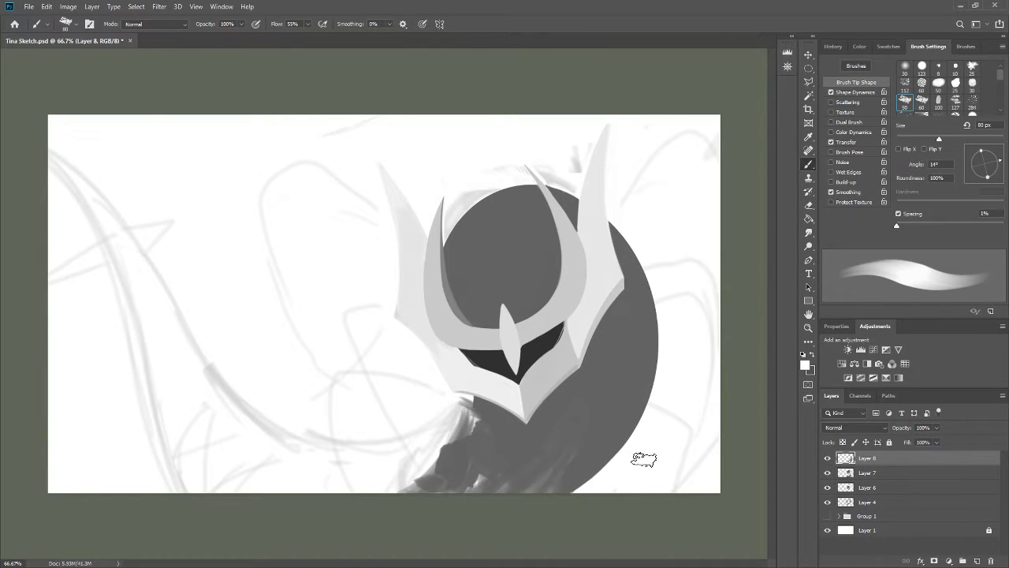
click(827, 458)
click(827, 458)
key(ctrl+shift+alt+n)
Paint a dark grey ellipse below the helmet through an elliptical selection
key(m)
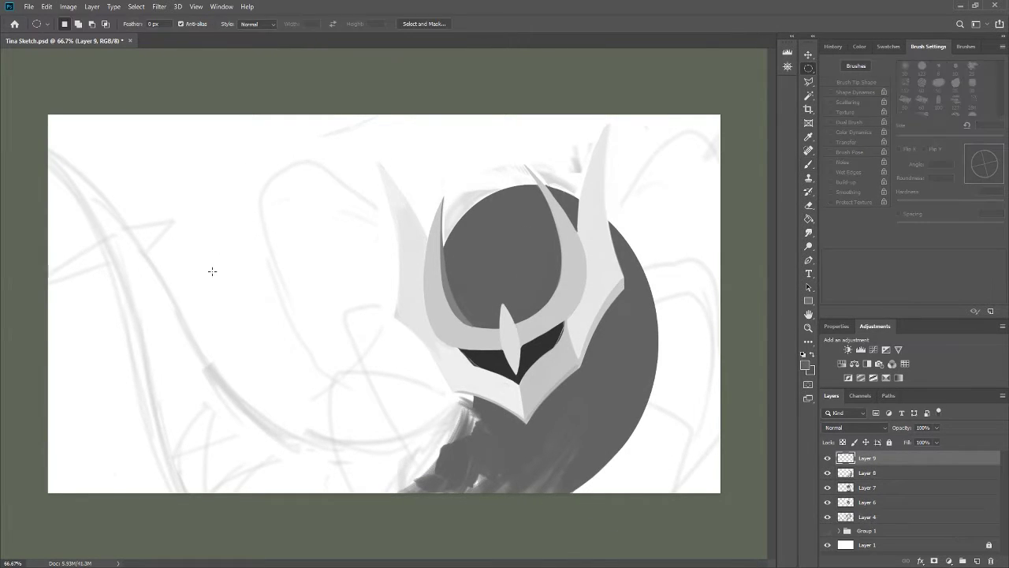
drag(213, 270, 610, 508)
key(b)
mouse_move(173, 425)
mouse_down()
mouse_move(355, 458)
mouse_move(607, 473)
mouse_up()
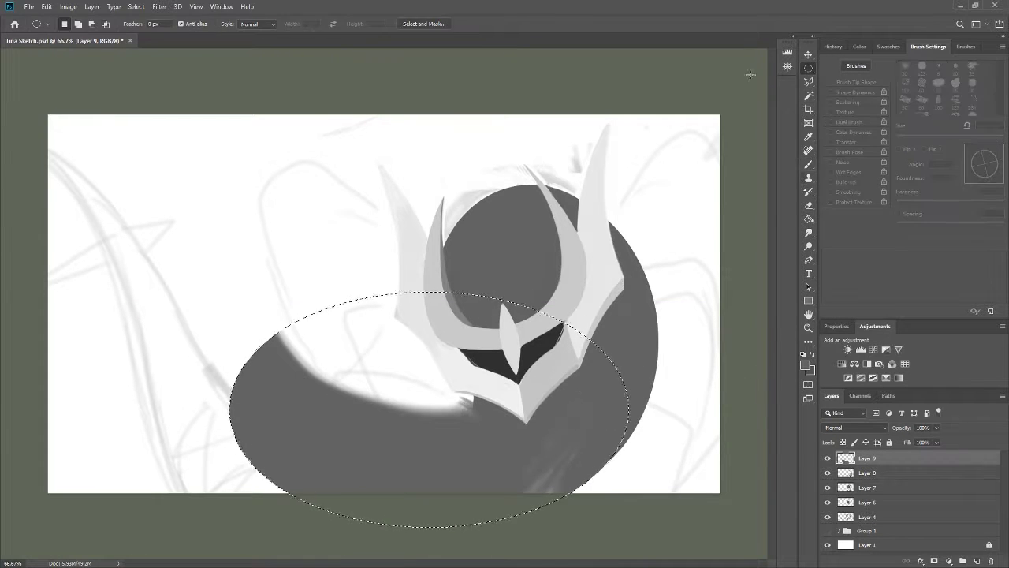
key(ctrl+d)
Paint a dark grey circle on the left and erase a smaller circle out of it
click(808, 68)
drag(204, 199, 473, 462)
key(b)
drag(237, 253, 346, 426)
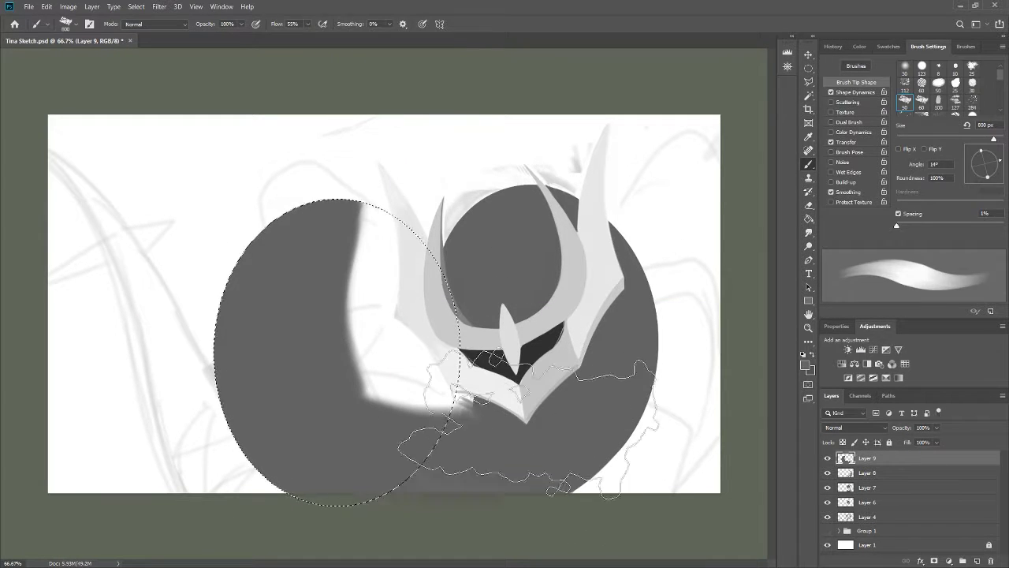
key(m)
drag(250, 160, 497, 467)
drag(517, 410, 328, 181)
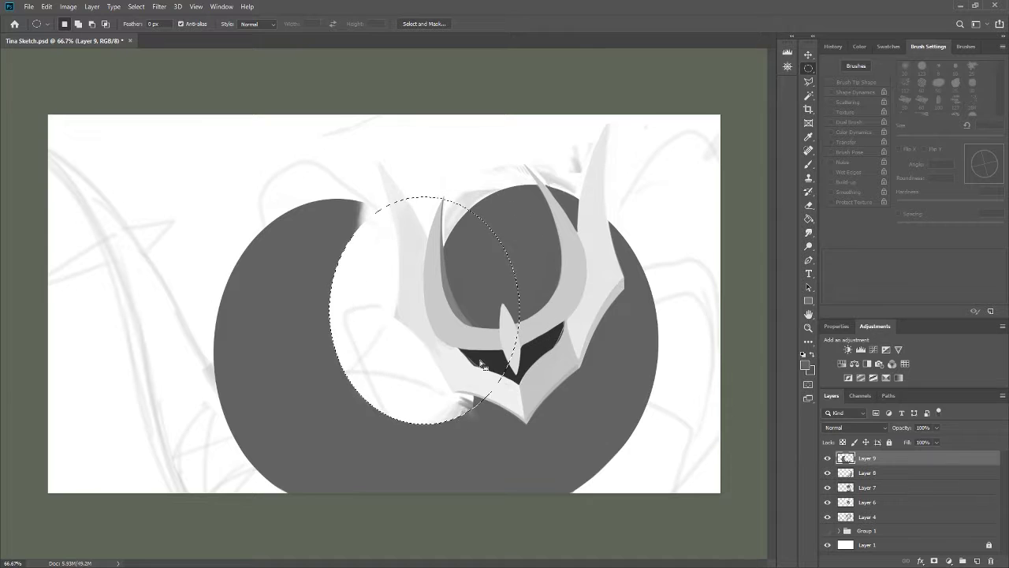
key(Delete)
key(b)
key(m)
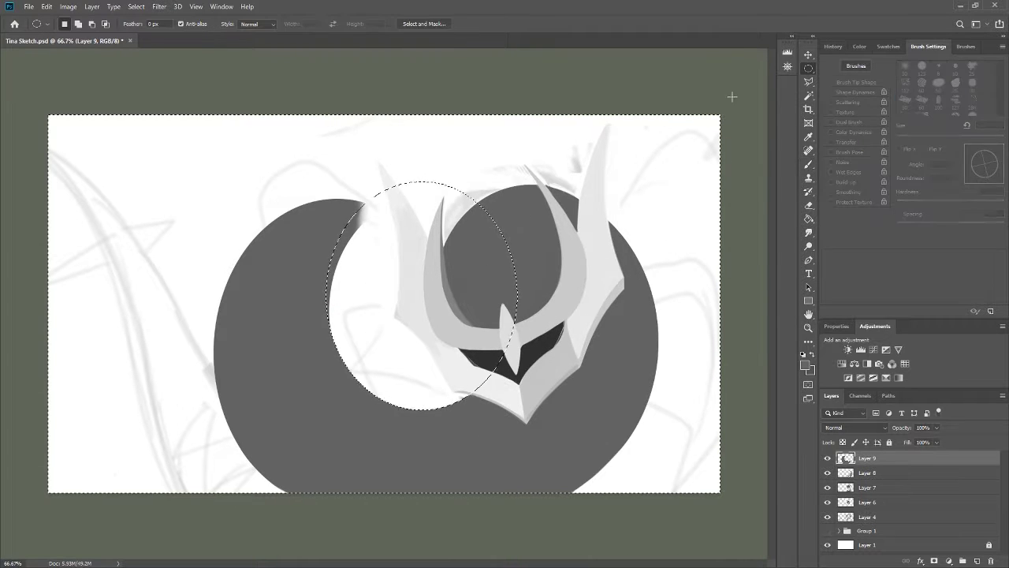
key(ctrl+d)
Compare Layer 9 on and off, then lasso-delete the crescent's left part
click(827, 458)
click(826, 458)
key(l)
drag(383, 134, 260, 522)
key(Delete)
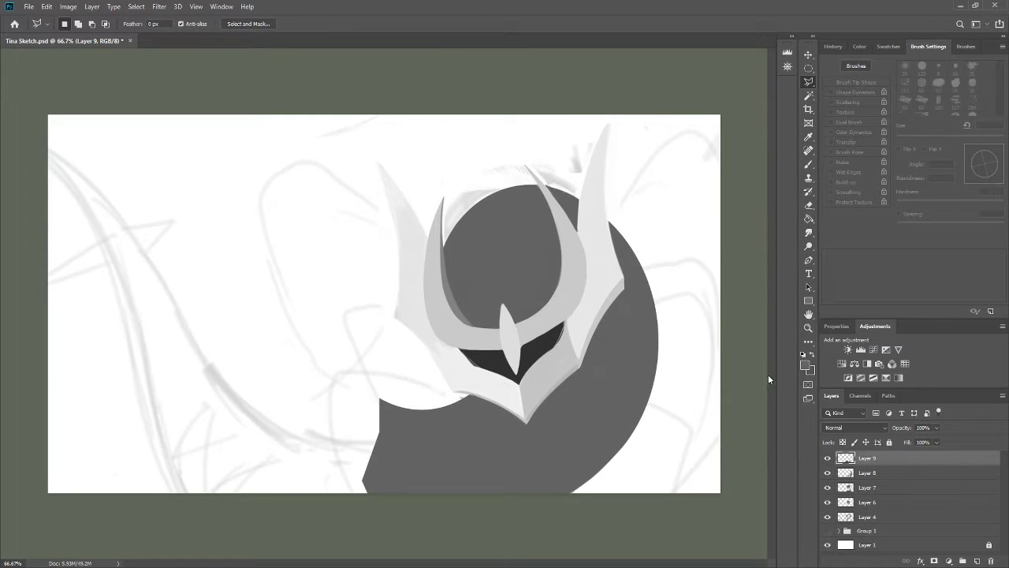
key(ctrl+d)
key(b)
Paint a light curve along the dark circle's edge with a smaller brush
key(bracketleft)
key(bracketleft)
key(bracketleft)
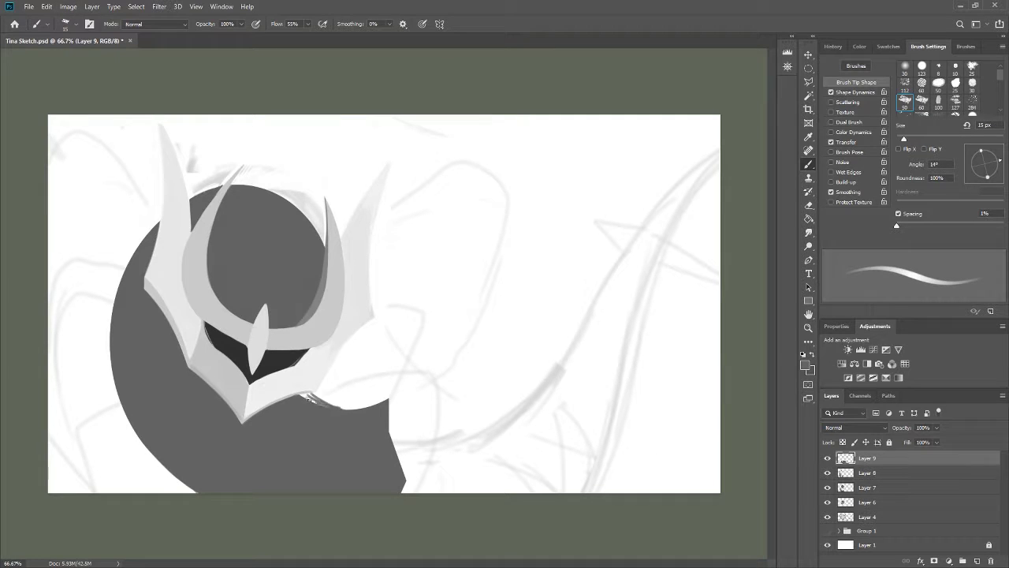
key(F5)
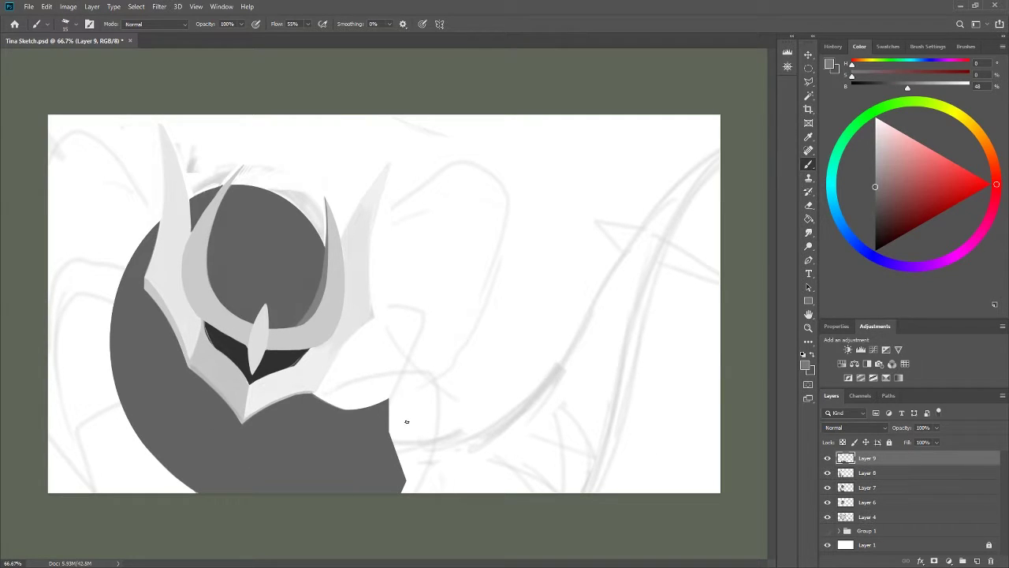
alt+click(447, 371)
drag(165, 324, 174, 461)
On Layer 8, paint lighter grey along the left dark disc's edge within an elliptical selection
key(m)
drag(276, 236, 493, 453)
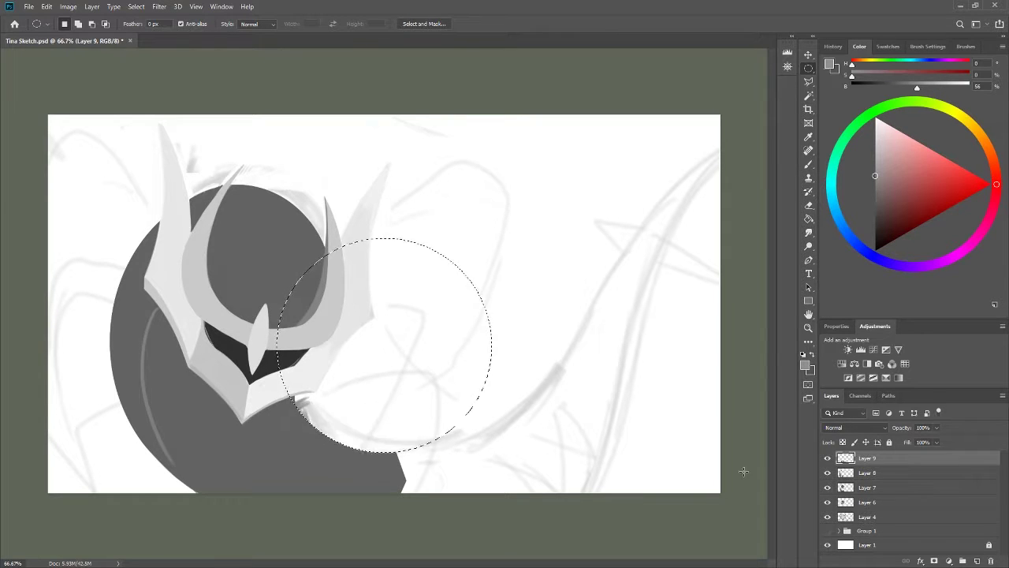
key(alt+bracketleft)
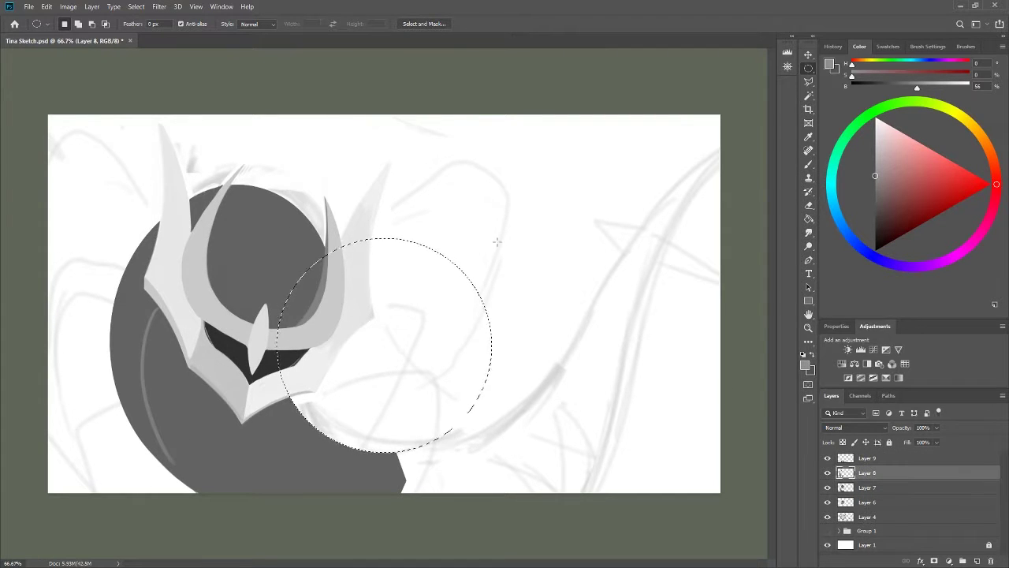
drag(111, 193, 398, 511)
key(b)
alt+click(141, 371)
drag(127, 299, 166, 485)
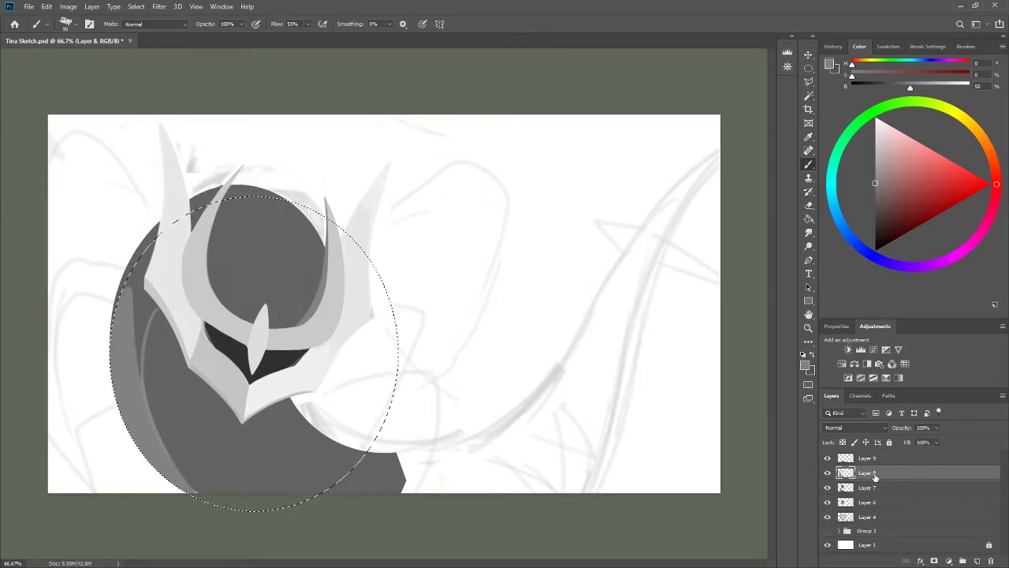
click(867, 457)
Paint lighter grey in the upper face area inside an elliptical selection on Layer 9
key(m)
drag(99, 183, 356, 465)
key(b)
drag(225, 205, 313, 236)
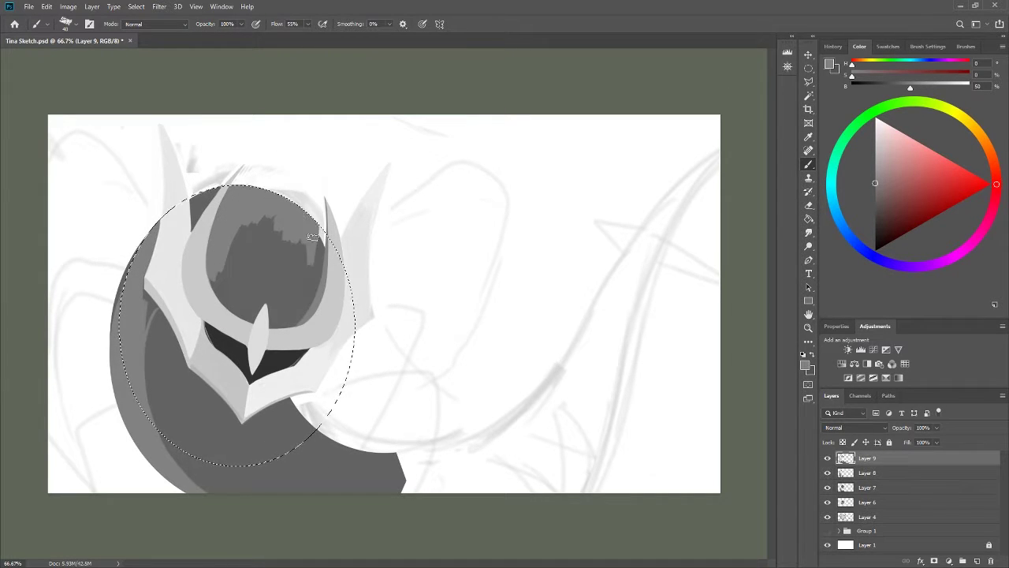
alt+click(313, 236)
key(ctrl+d)
Cover the dark jagged patch in the head with smooth medium grey
key(ctrl+shift+h)
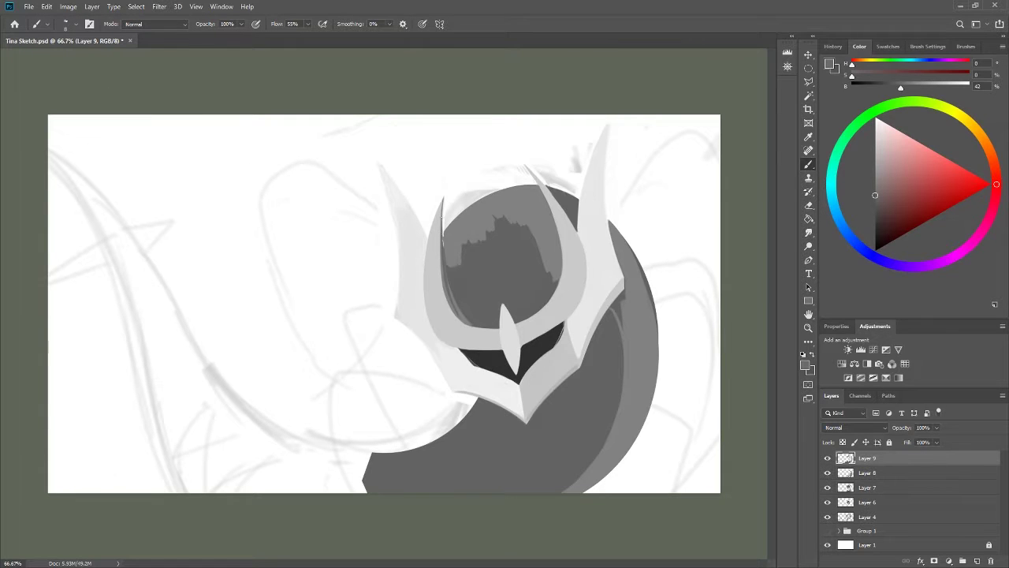
alt+click(447, 236)
drag(445, 260, 473, 312)
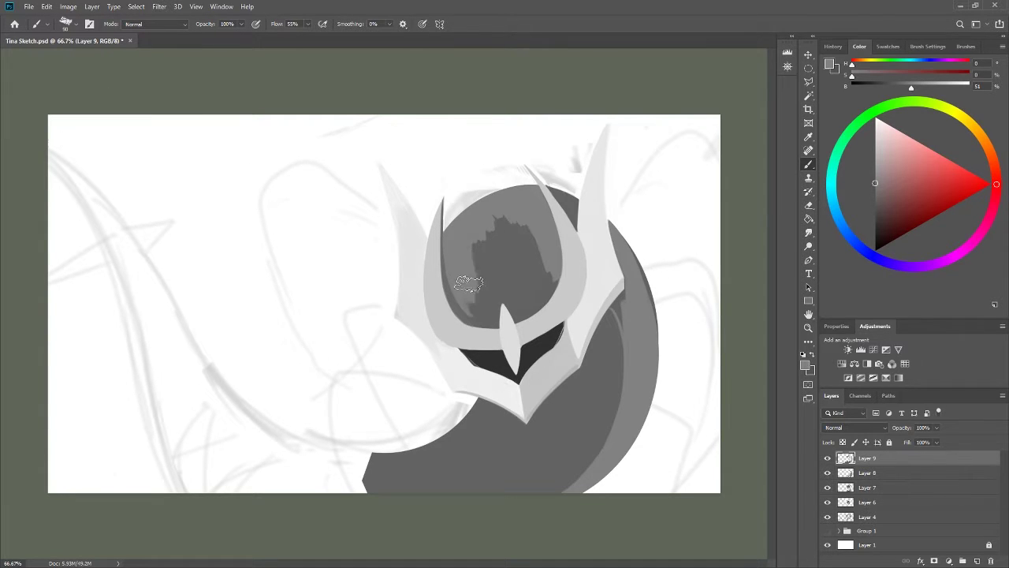
mouse_move(457, 237)
mouse_down()
mouse_move(536, 279)
mouse_move(470, 313)
mouse_move(502, 277)
mouse_up()
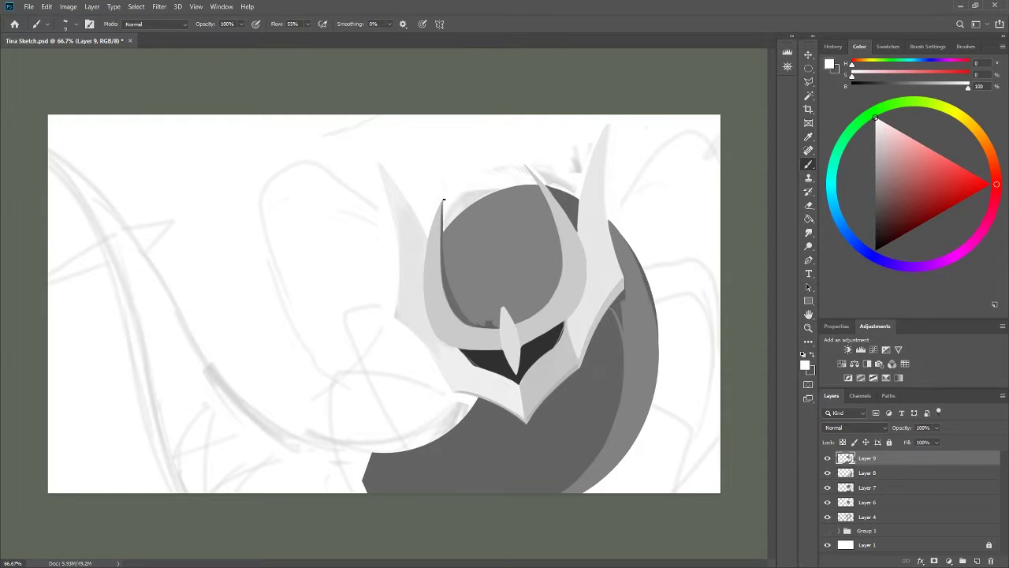
click(483, 314)
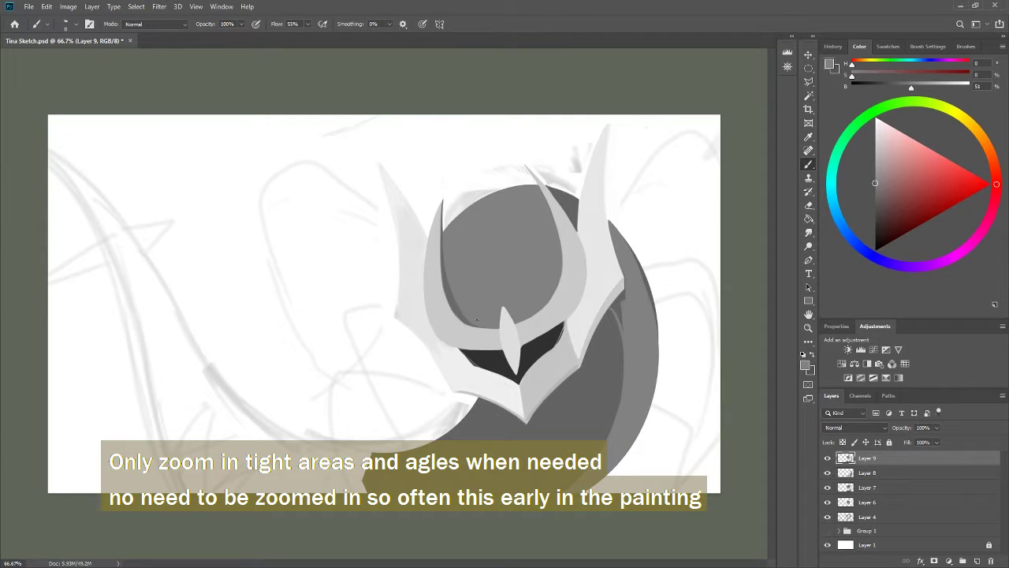
Sample greys, then paint a broad white stroke across the top of the head
scroll(248, 153, up, 3)
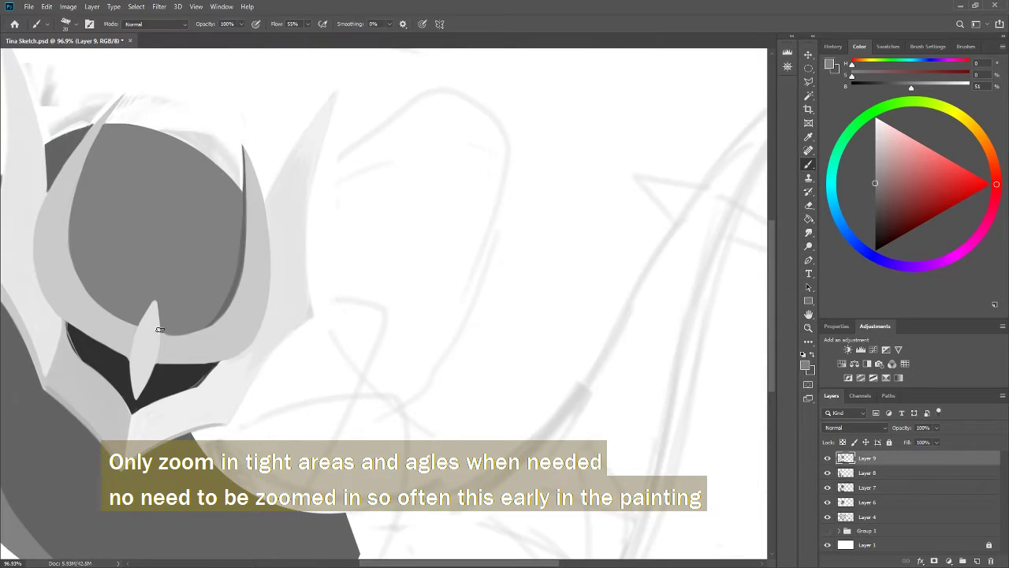
alt+click(149, 357)
alt+click(219, 293)
scroll(661, 263, down, 3)
scroll(180, 304, up, 5)
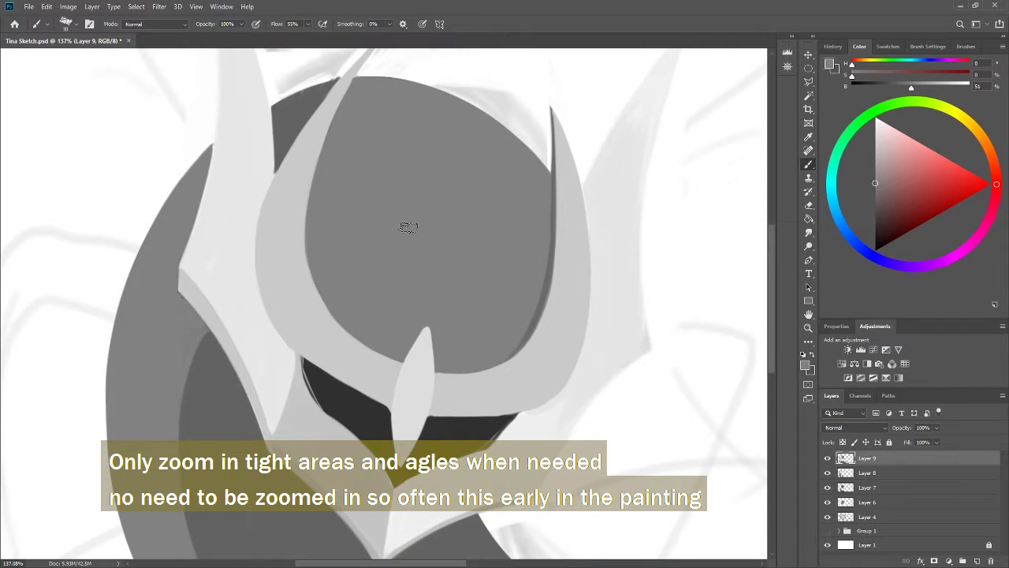
alt+click(240, 282)
drag(544, 134, 337, 144)
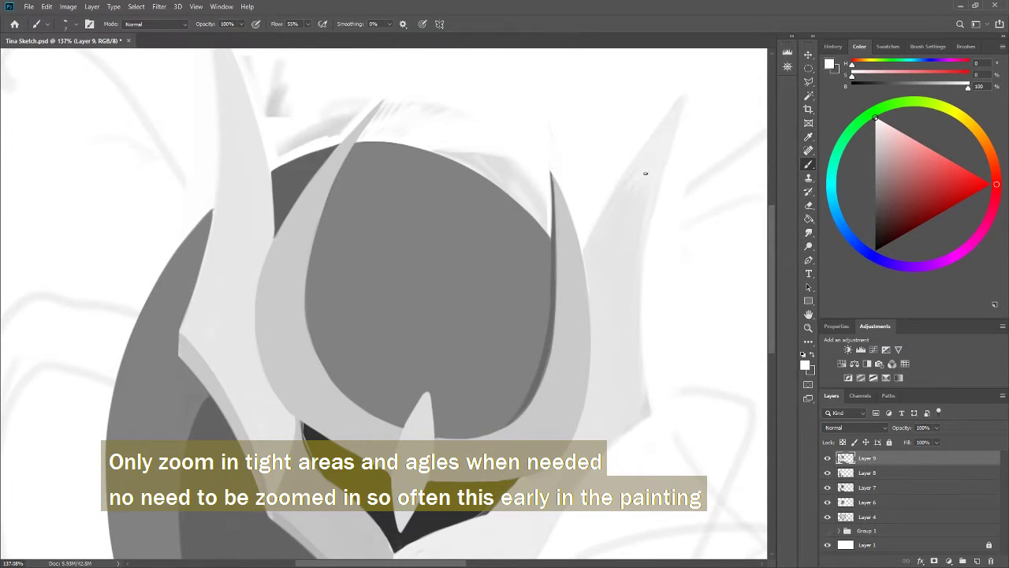
Lock the layer's transparency and darken the left head edge with a darker sampled grey
alt+click(405, 216)
alt+click(293, 181)
scroll(290, 158, down, 2)
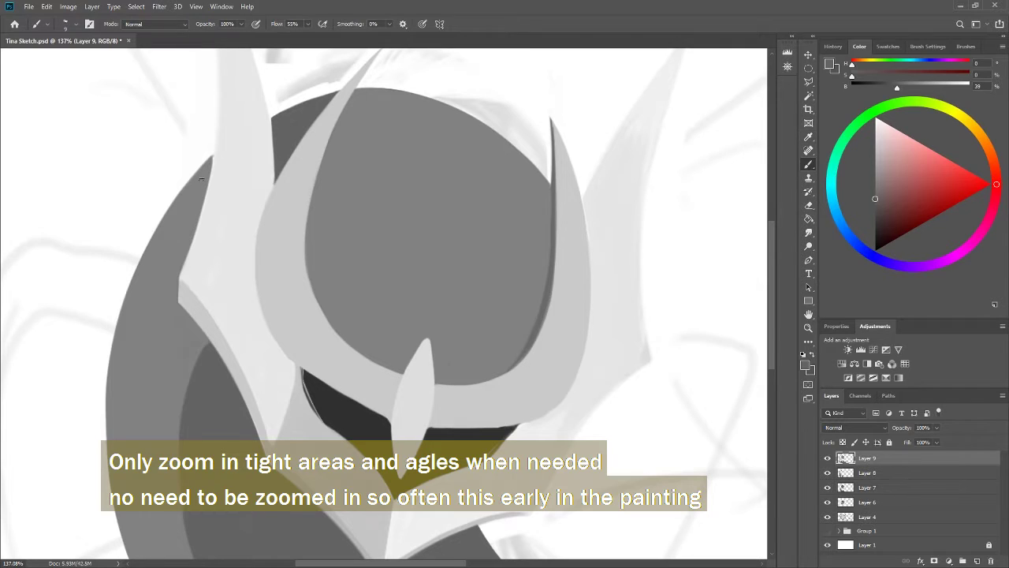
drag(169, 211, 187, 368)
drag(184, 201, 194, 237)
click(843, 442)
drag(180, 158, 173, 371)
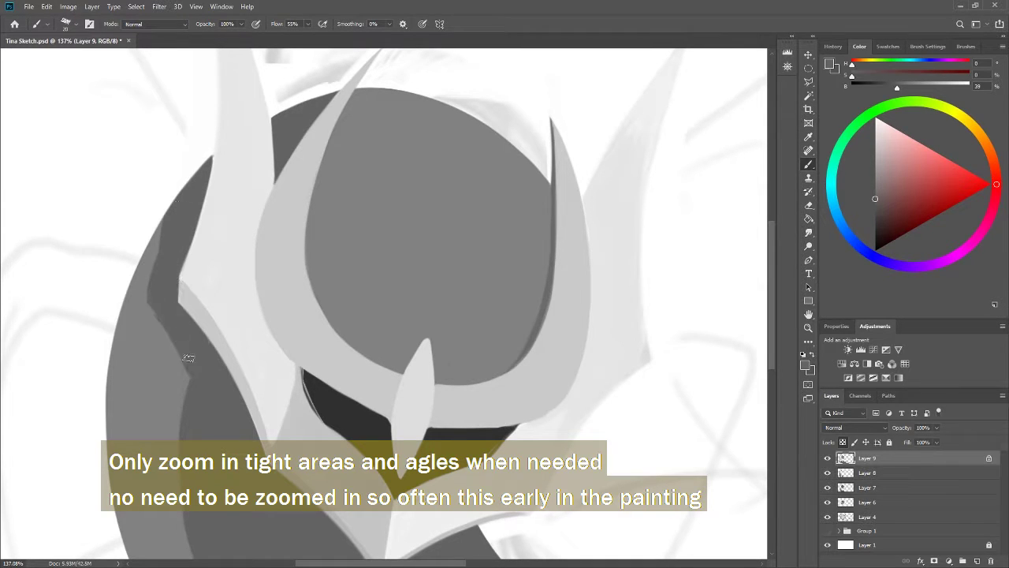
Refine the left head edge with lighter grey, then add dark shading along it
alt+click(162, 210)
drag(158, 221, 173, 370)
click(874, 216)
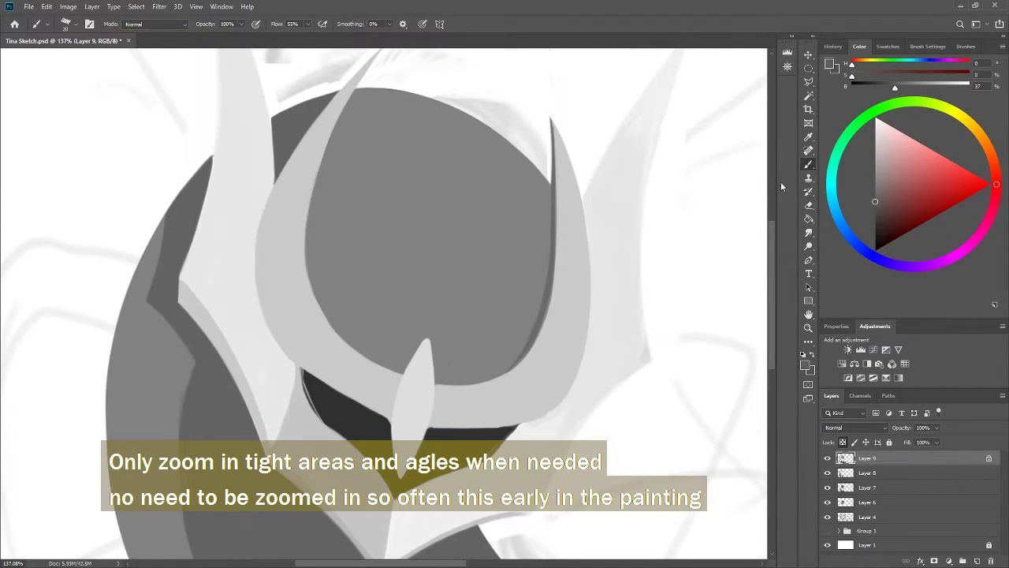
scroll(384, 303, down, 5)
key(b)
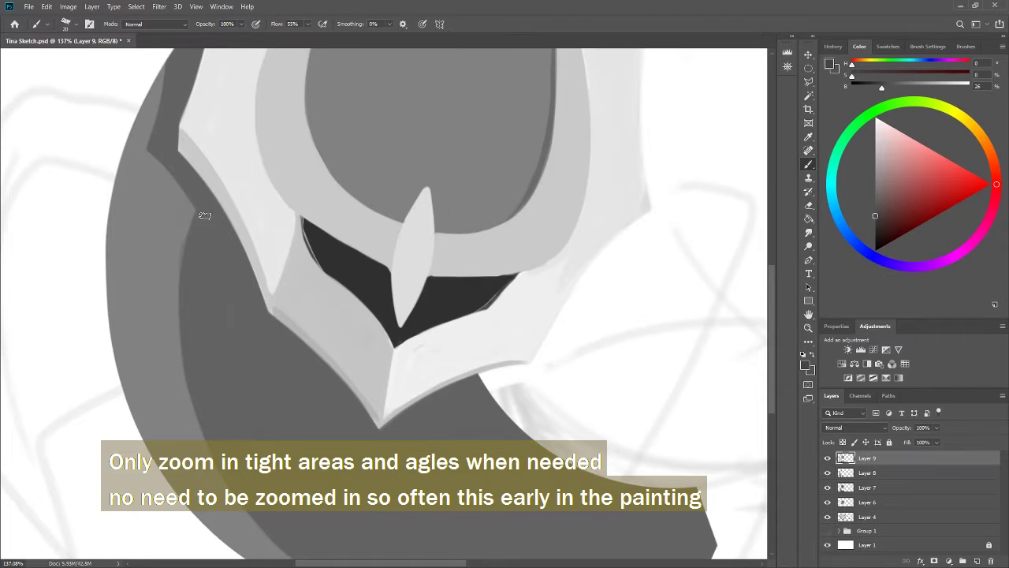
alt+click(240, 276)
mouse_move(207, 217)
mouse_down()
mouse_move(248, 306)
mouse_move(252, 291)
mouse_move(596, 352)
mouse_up()
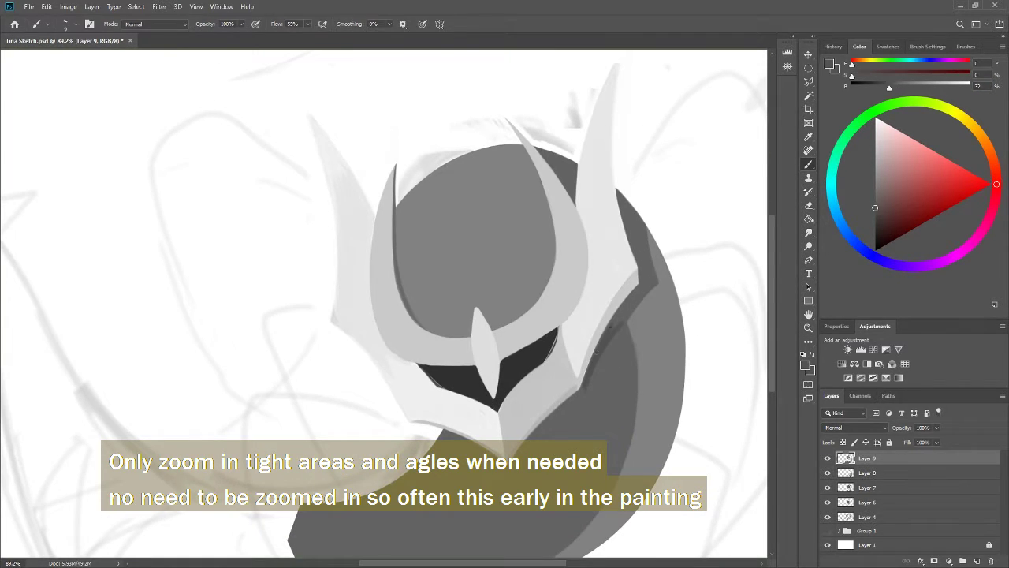
scroll(591, 363, down, 2)
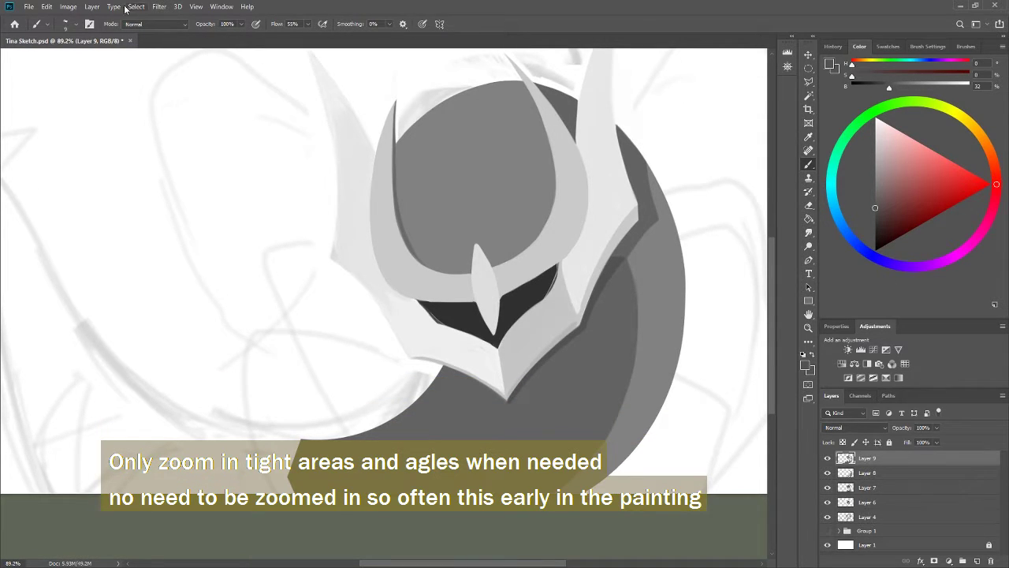
Mirror the canvas, lasso the tail area and repaint the body's lower edge
key(ctrl+shift+h)
alt+click(394, 380)
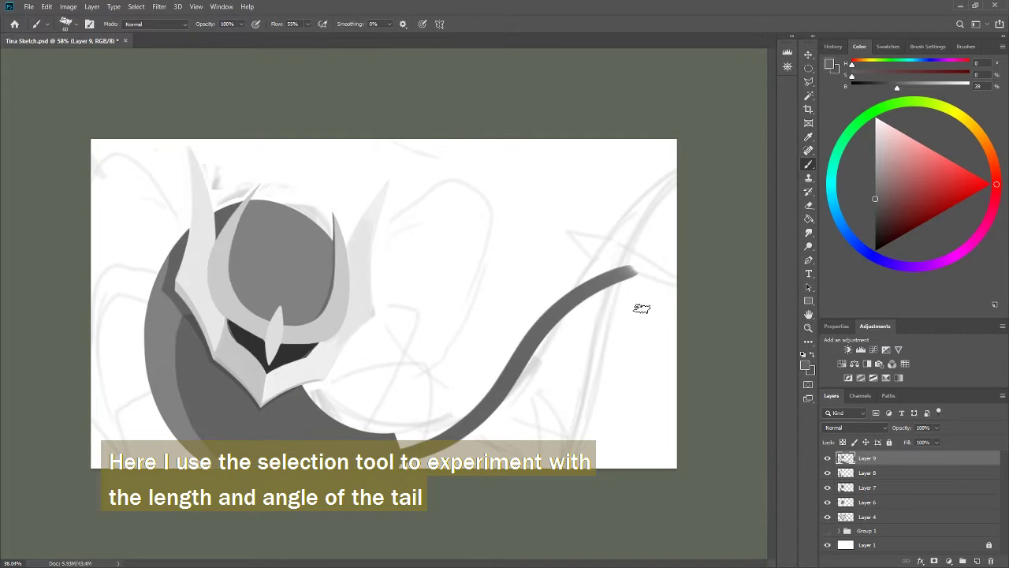
key(l)
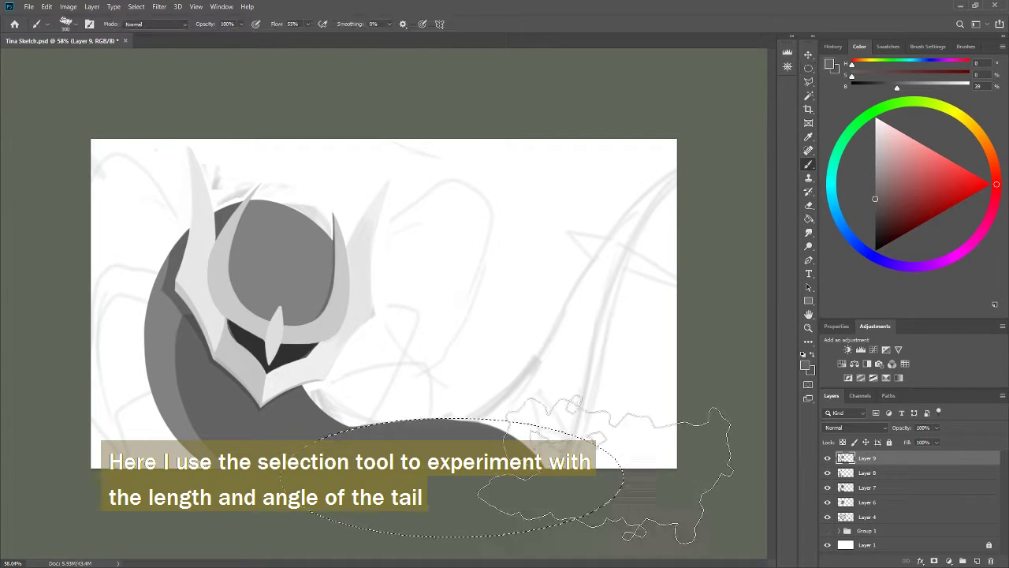
drag(552, 442, 719, 343)
key(b)
drag(363, 437, 488, 445)
Fill a trial sweeping tail shape in dark grey, then delete it and deselect
alt+click(424, 447)
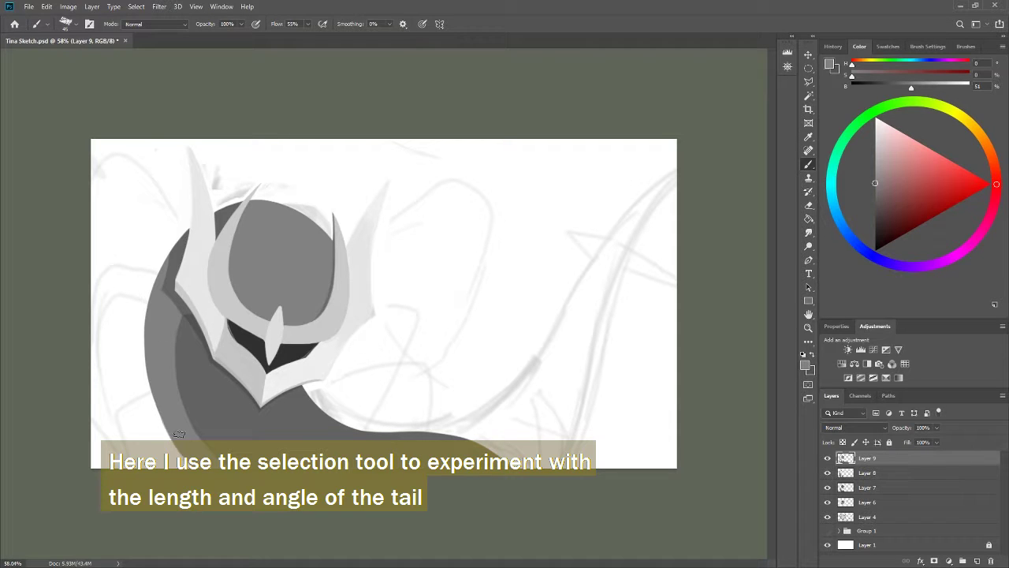
click(423, 447)
click(808, 82)
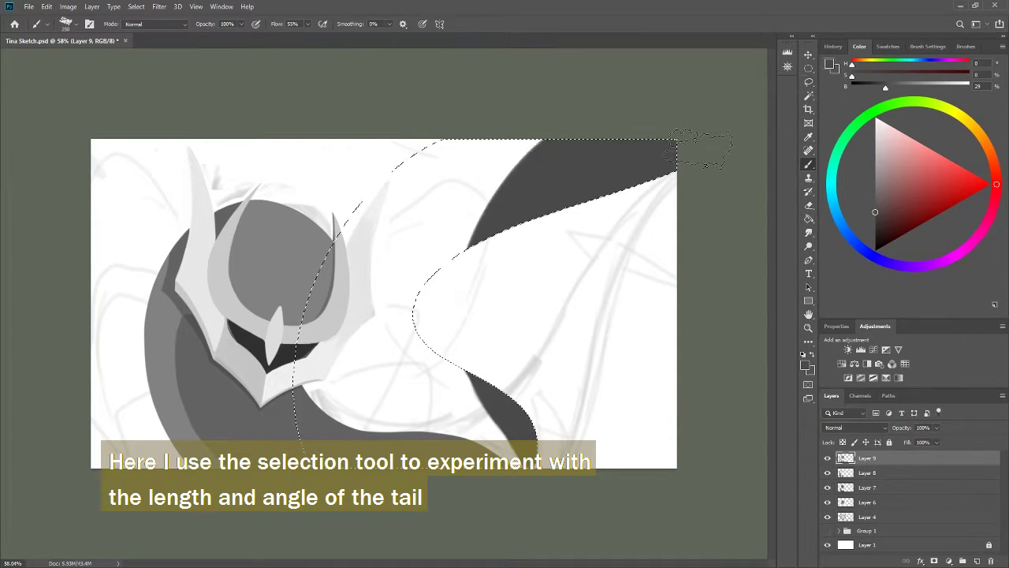
drag(327, 390, 369, 341)
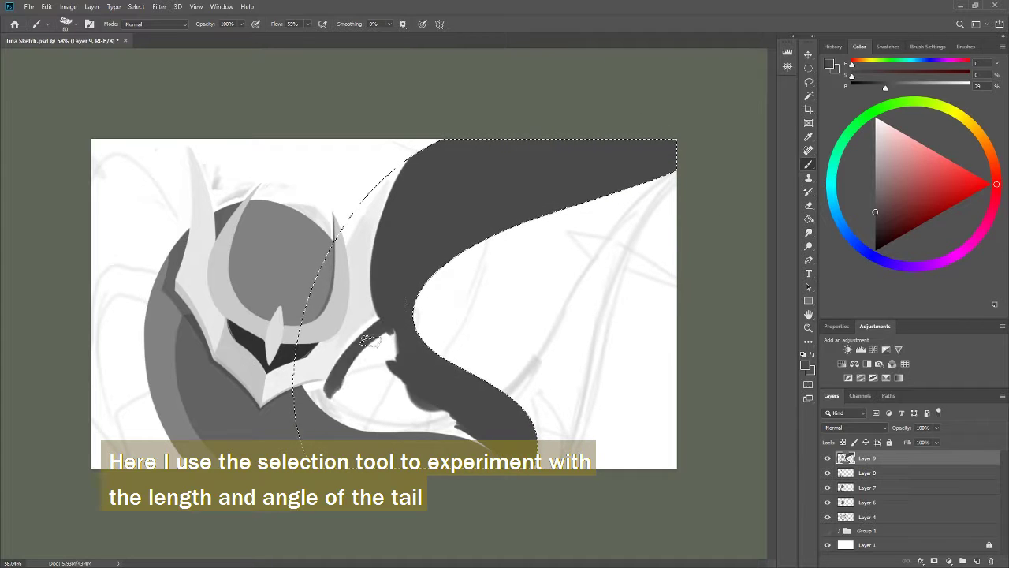
key(Delete)
key(ctrl+d)
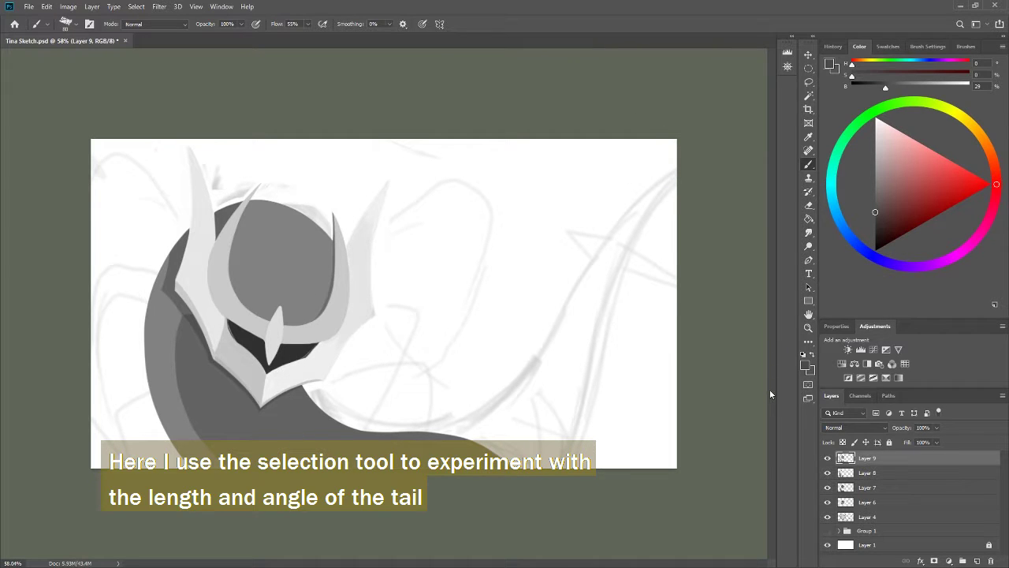
Sketch light grey spikes along the left neck contour and around the chin
drag(169, 355, 212, 392)
drag(162, 303, 131, 386)
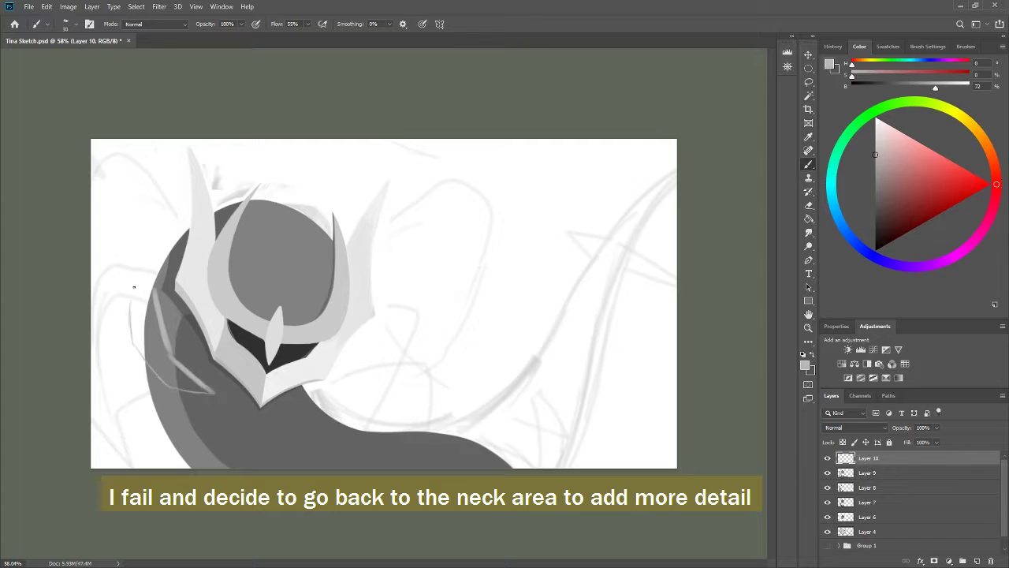
drag(158, 267, 161, 379)
drag(298, 396, 315, 383)
drag(148, 394, 223, 413)
mouse_move(126, 386)
mouse_down()
mouse_move(136, 418)
mouse_move(190, 413)
mouse_up()
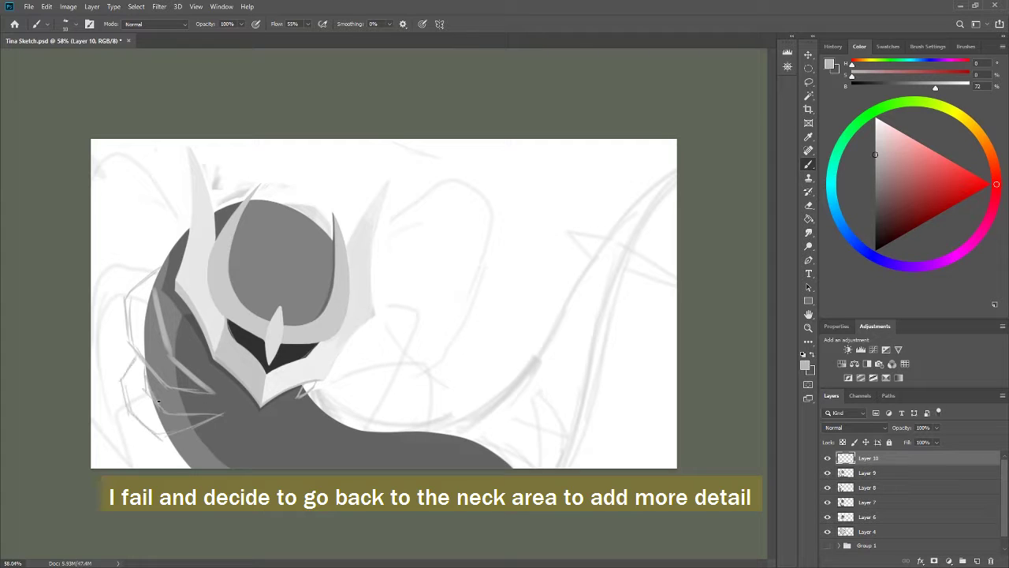
drag(123, 357, 162, 438)
mouse_move(298, 418)
mouse_down()
mouse_move(330, 400)
mouse_move(290, 428)
mouse_move(324, 443)
mouse_up()
Add light spikes on the neck right of the chin and along the lower-left body
drag(357, 410, 319, 454)
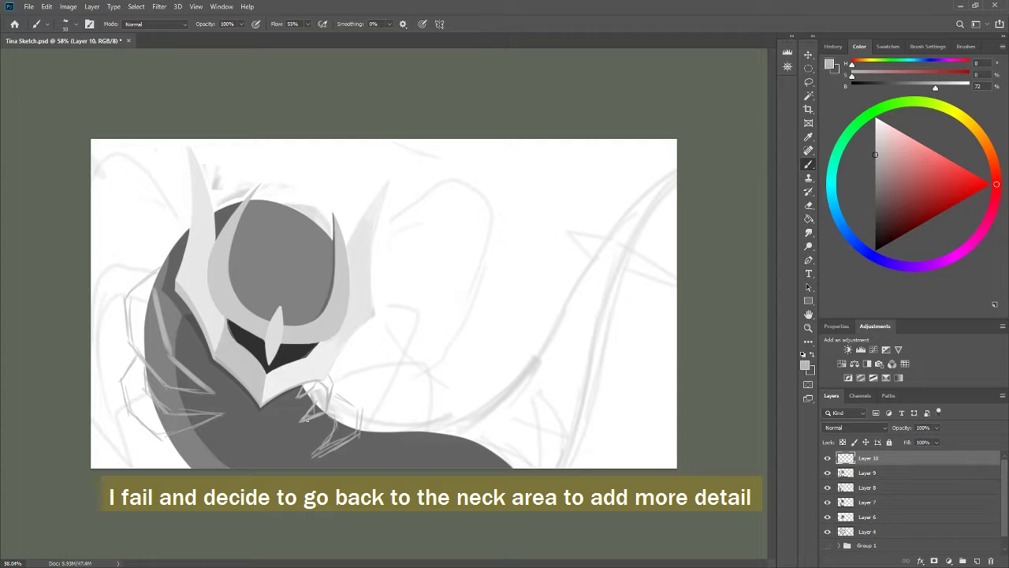
drag(342, 371, 299, 424)
drag(141, 426, 233, 465)
drag(172, 457, 235, 451)
mouse_move(359, 403)
mouse_down()
mouse_move(359, 429)
mouse_move(339, 413)
mouse_move(359, 403)
mouse_up()
mouse_move(336, 362)
mouse_down()
mouse_move(352, 396)
mouse_move(318, 392)
mouse_move(321, 381)
mouse_up()
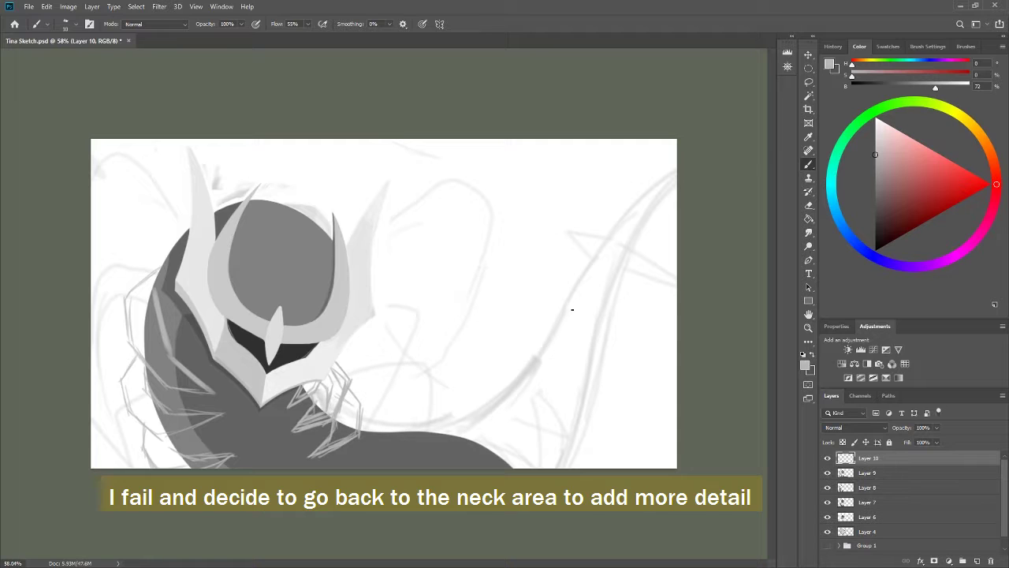
Sketch more spikes down the left side of the neck, upper to lower edge
drag(158, 271, 118, 268)
mouse_move(119, 276)
mouse_down()
mouse_move(130, 339)
mouse_move(162, 378)
mouse_up()
drag(157, 286, 170, 355)
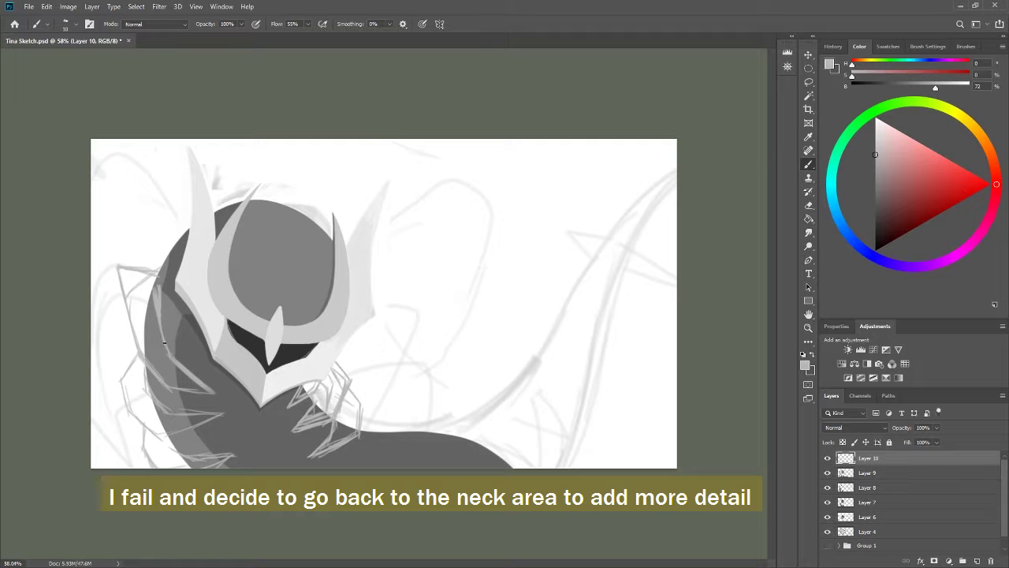
drag(215, 396, 181, 394)
drag(158, 271, 131, 228)
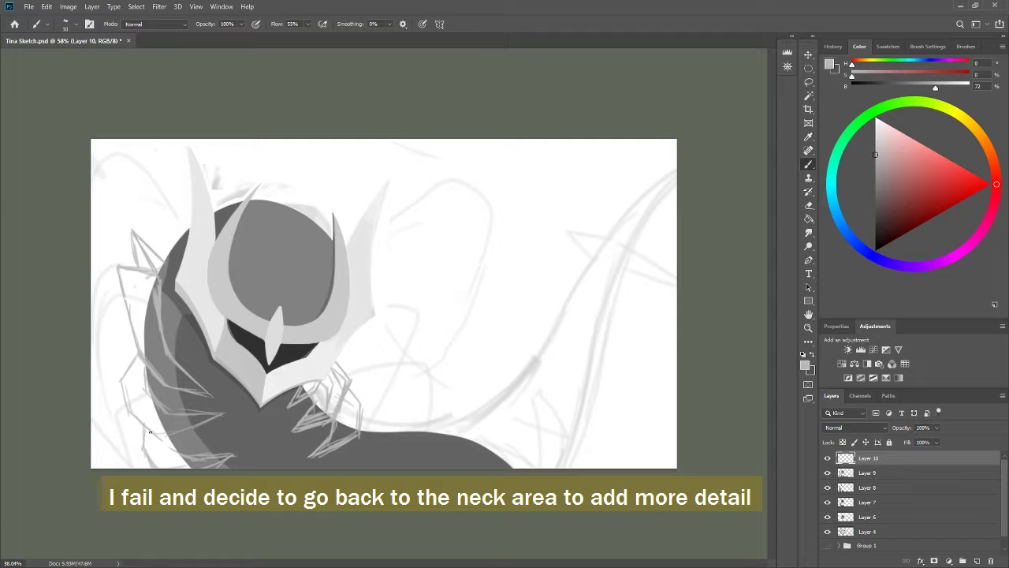
drag(112, 334, 158, 435)
Undo and redraw the lower-left and under-jaw neck spikes
key(ctrl+z)
mouse_move(118, 367)
mouse_down()
mouse_move(158, 435)
mouse_move(221, 458)
mouse_move(170, 455)
mouse_up()
key(ctrl+z)
mouse_move(309, 383)
mouse_down()
mouse_move(300, 410)
mouse_move(318, 405)
mouse_move(330, 420)
mouse_up()
key(ctrl+z)
drag(309, 383, 331, 406)
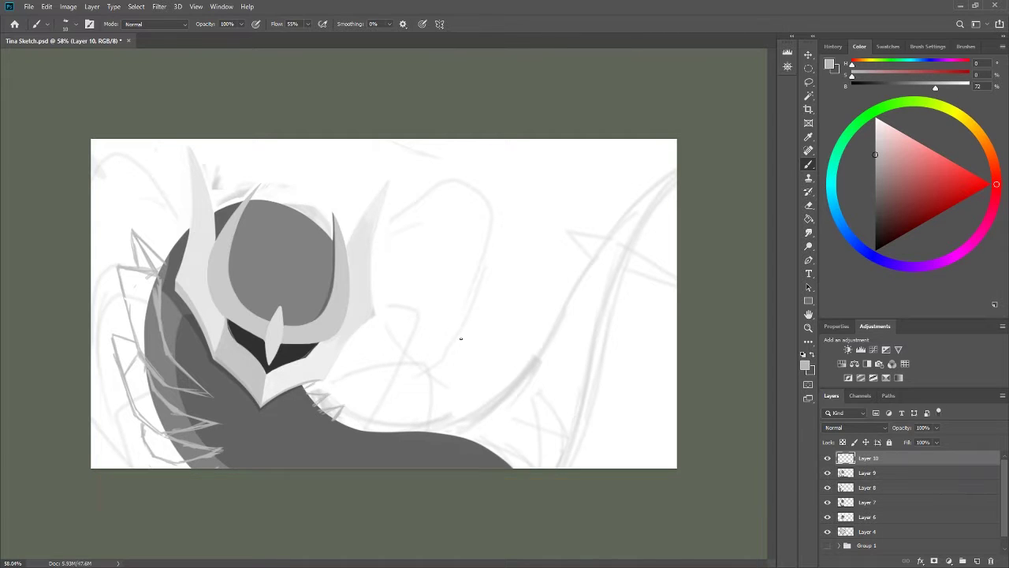
drag(160, 400, 213, 426)
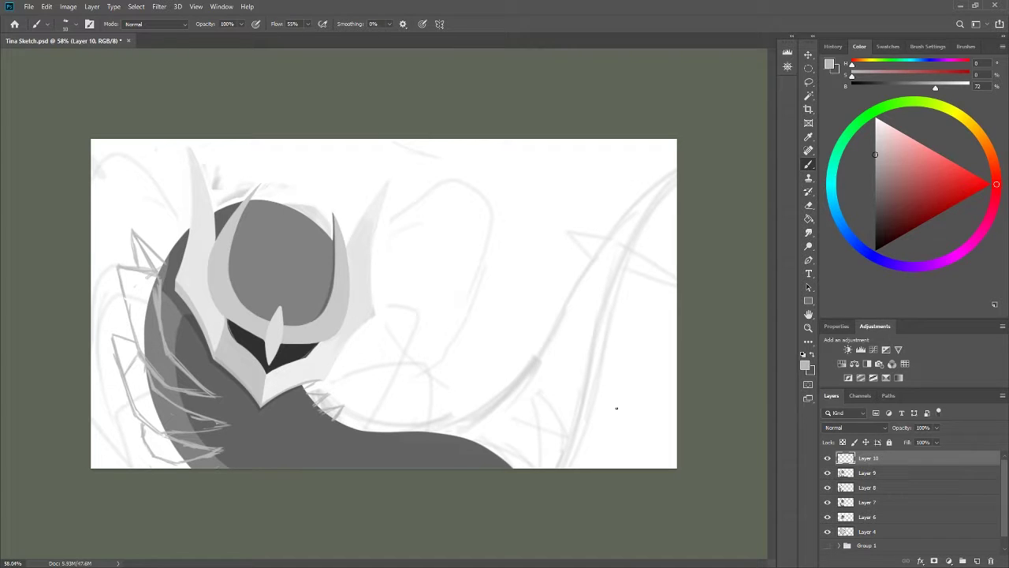
Sample the dark neck grey and white on Layer 9, then return to Layer 10
ctrl+click(341, 415)
alt+click(341, 416)
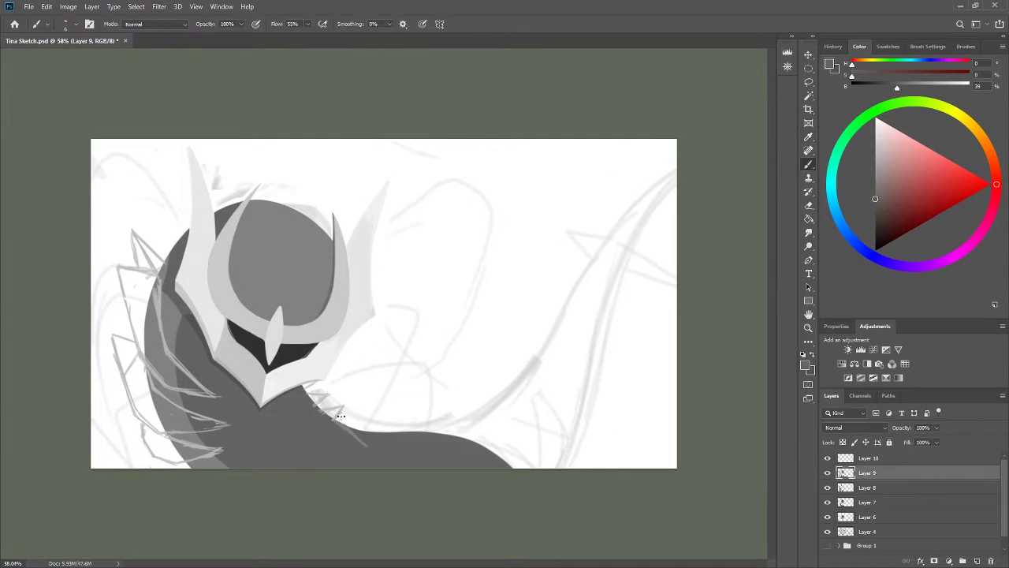
alt+click(372, 392)
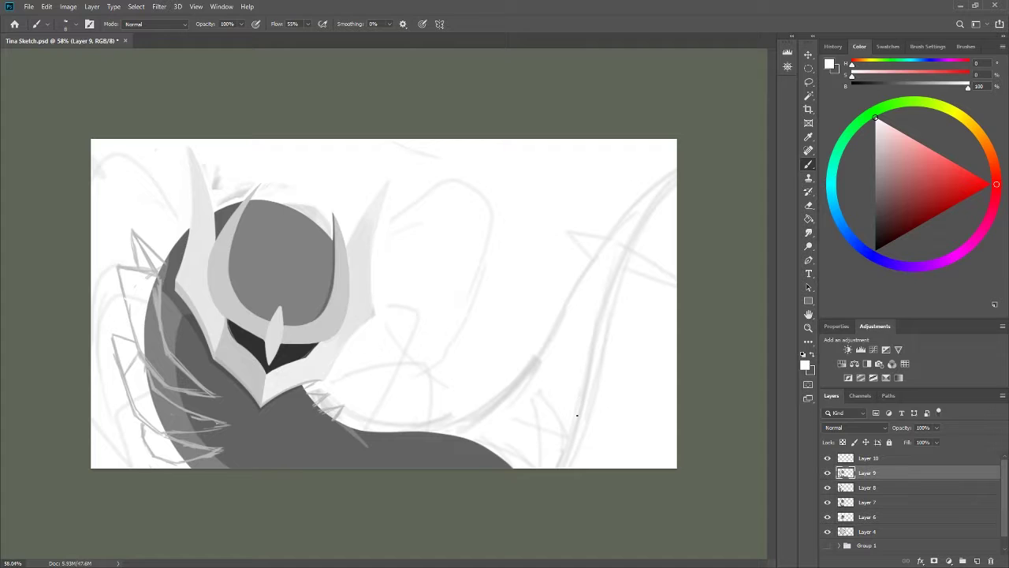
click(867, 457)
Paint light grey vertical rib lines on the body near the neck
drag(318, 392, 361, 395)
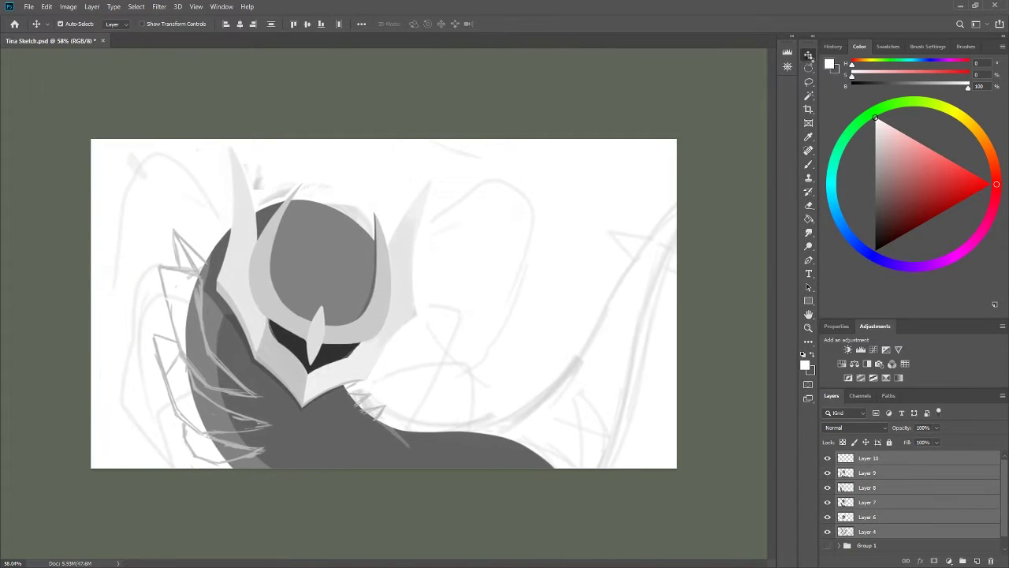
alt+click(361, 392)
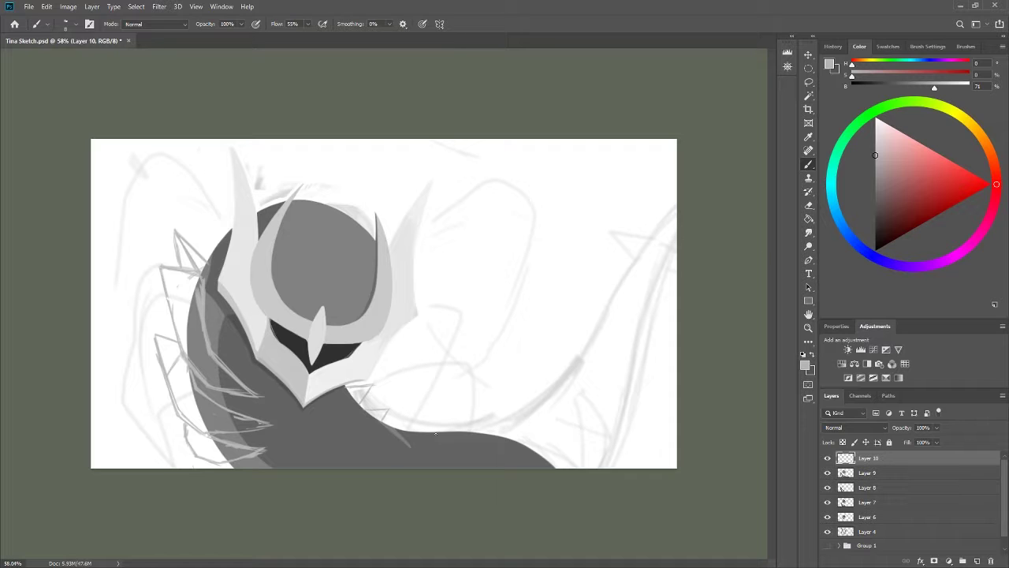
mouse_move(391, 435)
mouse_down()
mouse_move(386, 465)
mouse_move(406, 467)
mouse_up()
mouse_move(427, 434)
mouse_down()
mouse_move(427, 467)
mouse_move(449, 467)
mouse_up()
alt+click(408, 413)
Try a tall spike rising from the body, then undo it
mouse_move(407, 414)
mouse_down()
mouse_move(427, 358)
mouse_move(430, 429)
mouse_move(432, 328)
mouse_up()
drag(432, 328, 433, 429)
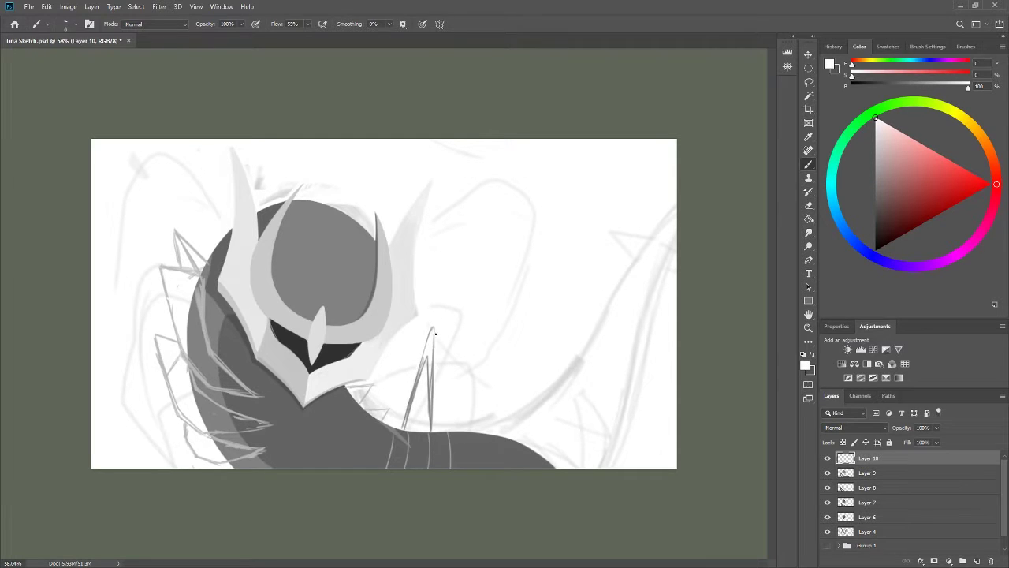
alt+click(426, 394)
key(ctrl+z)
key(ctrl+z)
key(ctrl+z)
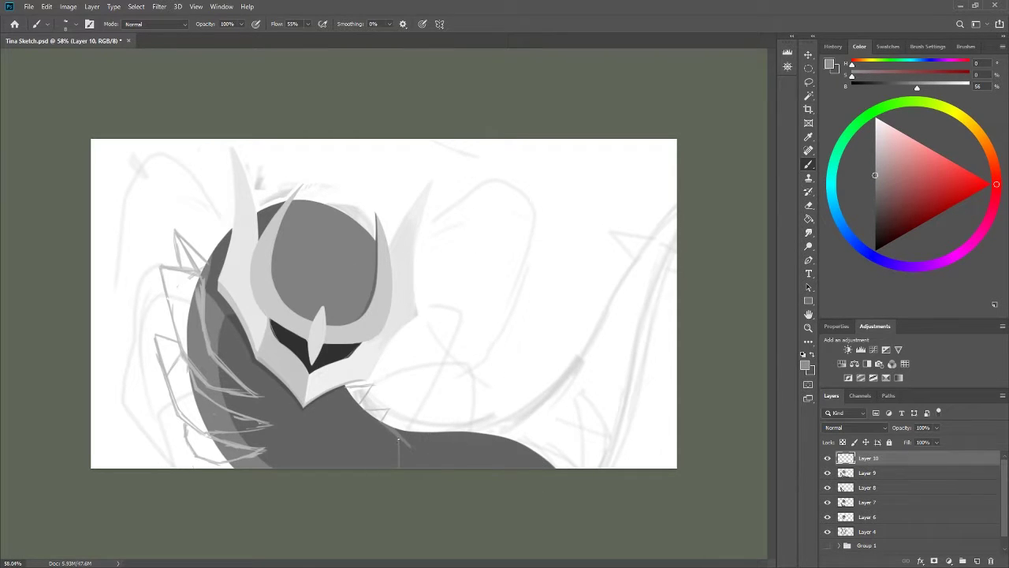
Add a rib line, a spike outline on the body's back, and the rising tail curve
mouse_move(458, 471)
mouse_down()
mouse_move(451, 379)
mouse_move(463, 347)
mouse_move(455, 430)
mouse_up()
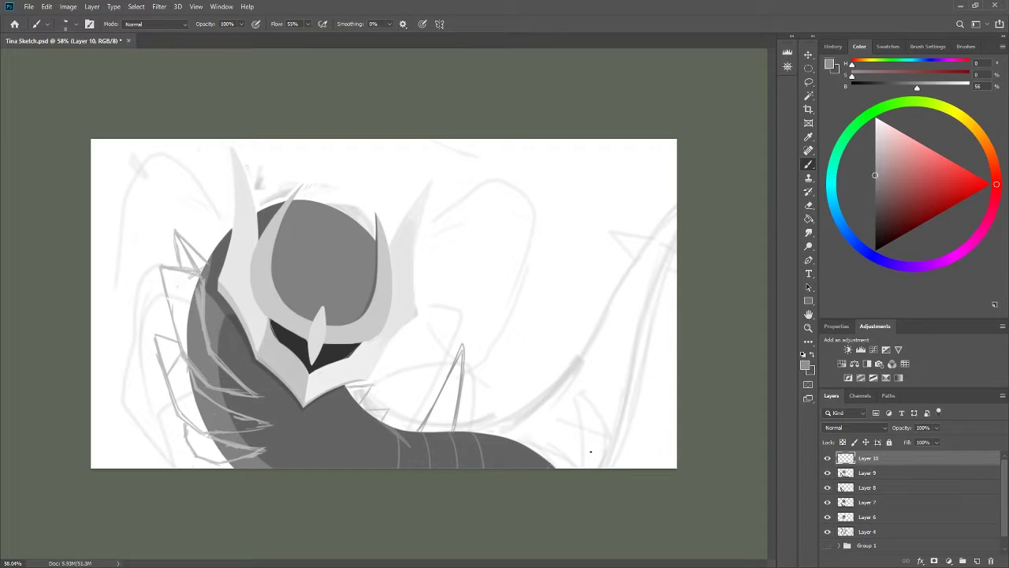
drag(557, 460, 615, 409)
mouse_move(591, 468)
mouse_down()
mouse_move(614, 408)
mouse_move(596, 467)
mouse_up()
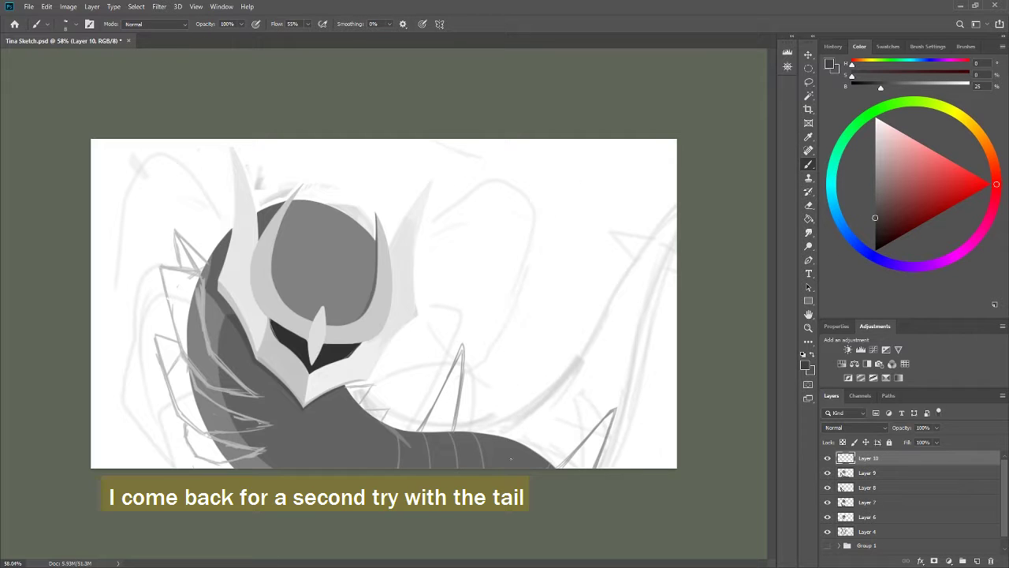
drag(575, 414, 554, 173)
Redraw the tail's right and left outlines with a pointed tip and begin filling it dark grey
key(ctrl+z)
mouse_move(637, 464)
mouse_down()
mouse_move(628, 146)
mouse_move(570, 192)
mouse_up()
mouse_move(627, 147)
mouse_down()
mouse_move(520, 371)
mouse_move(541, 446)
mouse_up()
drag(534, 233, 543, 335)
drag(526, 252, 552, 402)
drag(536, 315, 551, 457)
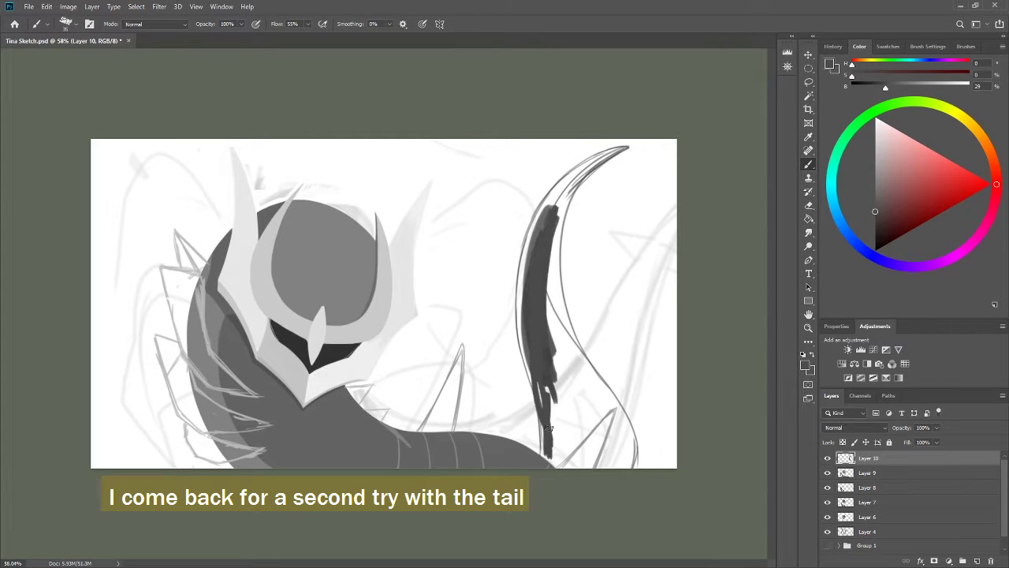
mouse_move(544, 386)
mouse_down()
mouse_move(631, 146)
mouse_move(552, 347)
mouse_up()
Widen the tail fill, sharpen the tip, mirror the canvas and fill the lower tail base
drag(551, 237, 552, 410)
mouse_move(575, 189)
mouse_down()
mouse_move(650, 146)
mouse_move(587, 364)
mouse_move(563, 189)
mouse_move(607, 390)
mouse_up()
drag(542, 418, 541, 455)
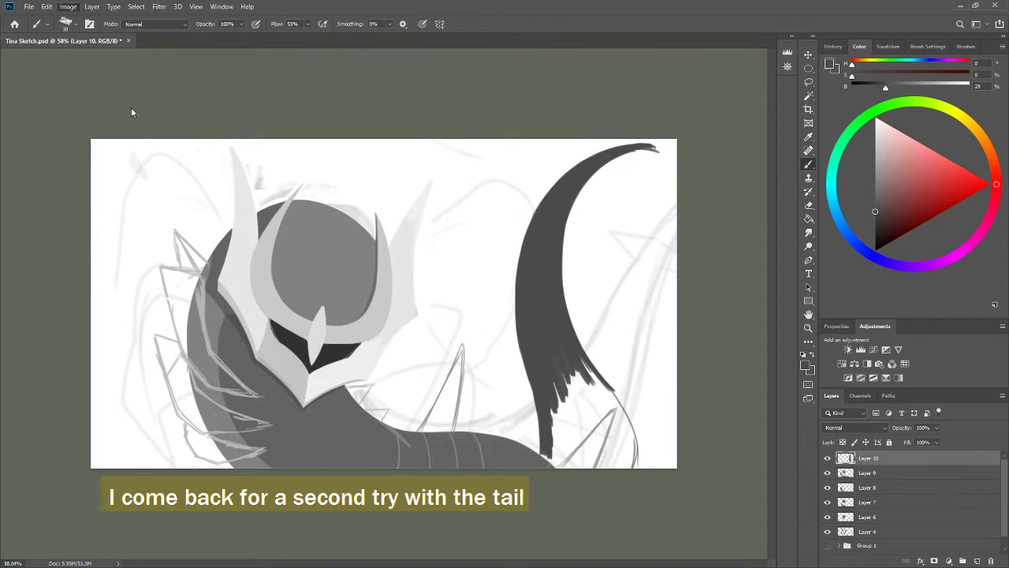
key(ctrl+shift+h)
drag(175, 369, 140, 467)
drag(197, 398, 147, 465)
mouse_move(207, 354)
mouse_down()
mouse_move(169, 401)
mouse_move(189, 444)
mouse_up()
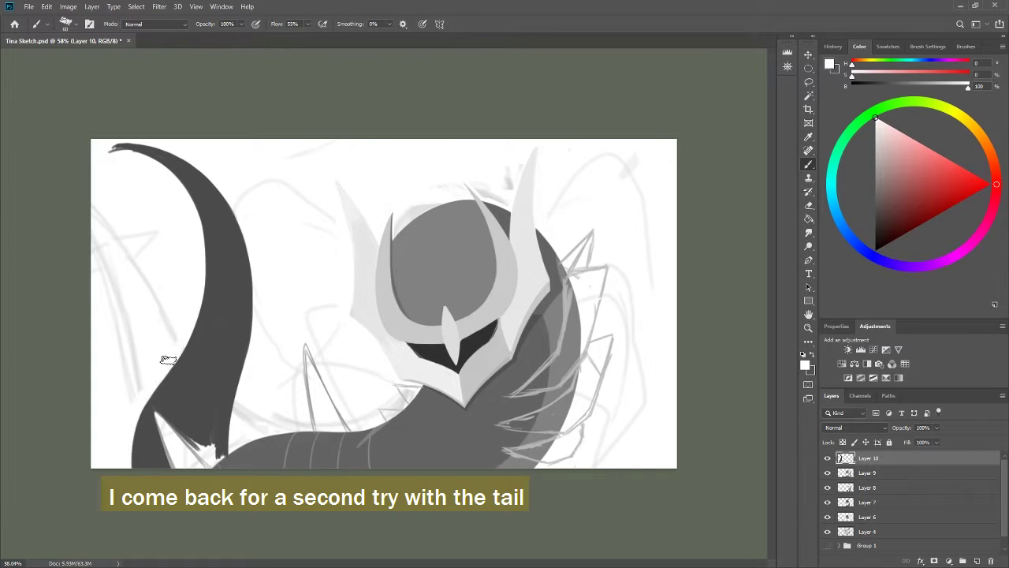
Sample the tail grey and widen the tail's lower-left edge with dark strokes
key(i)
key(b)
drag(150, 398, 127, 469)
drag(166, 375, 115, 468)
drag(205, 277, 158, 381)
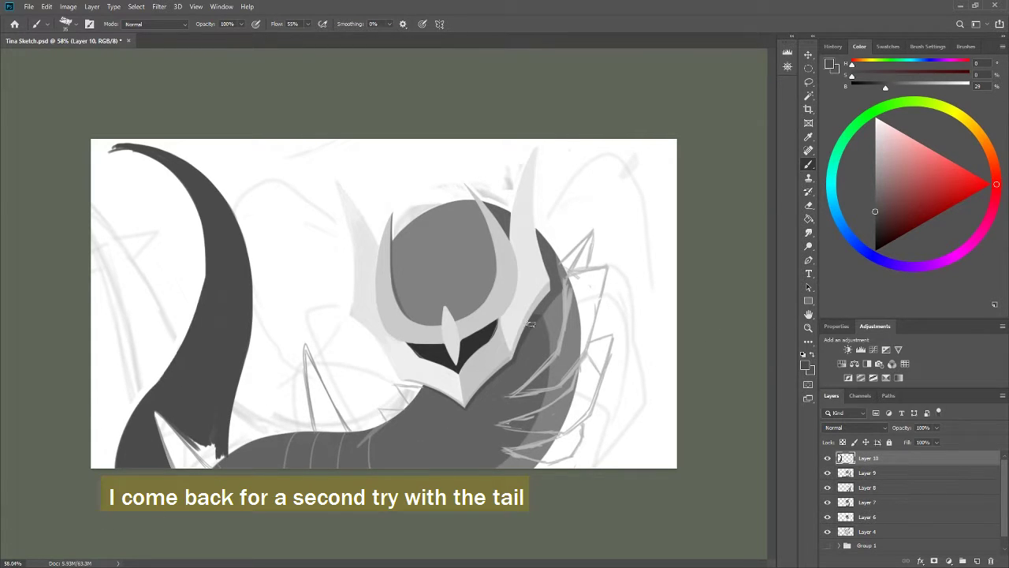
key(i)
click(181, 370)
key(b)
drag(197, 324, 142, 466)
Undo a stroke, repaint the tail's lower-left edge, flip the view back and sample a lighter grey
key(ctrl+z)
key(i)
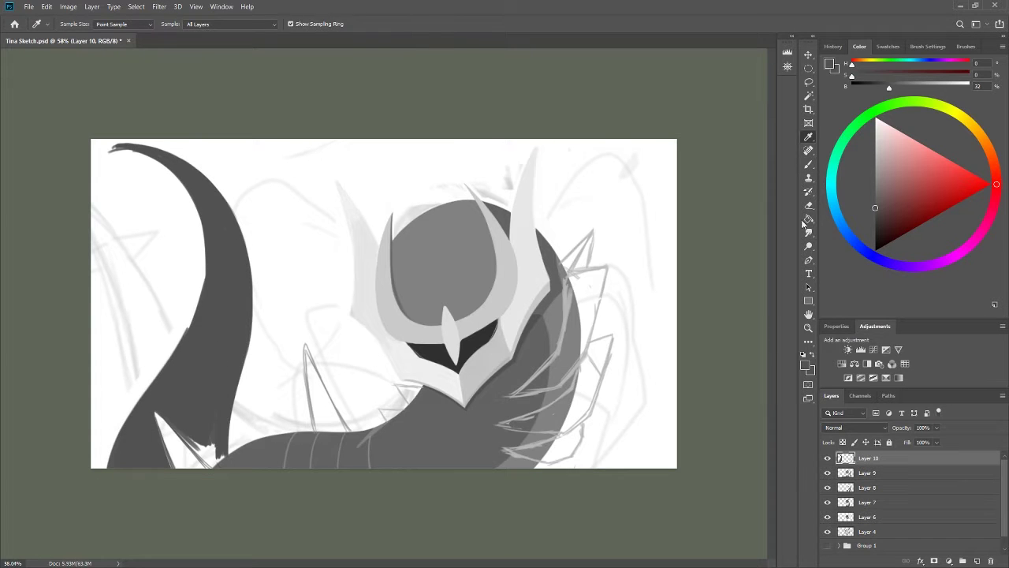
key(b)
drag(215, 423, 174, 466)
key(h)
key(i)
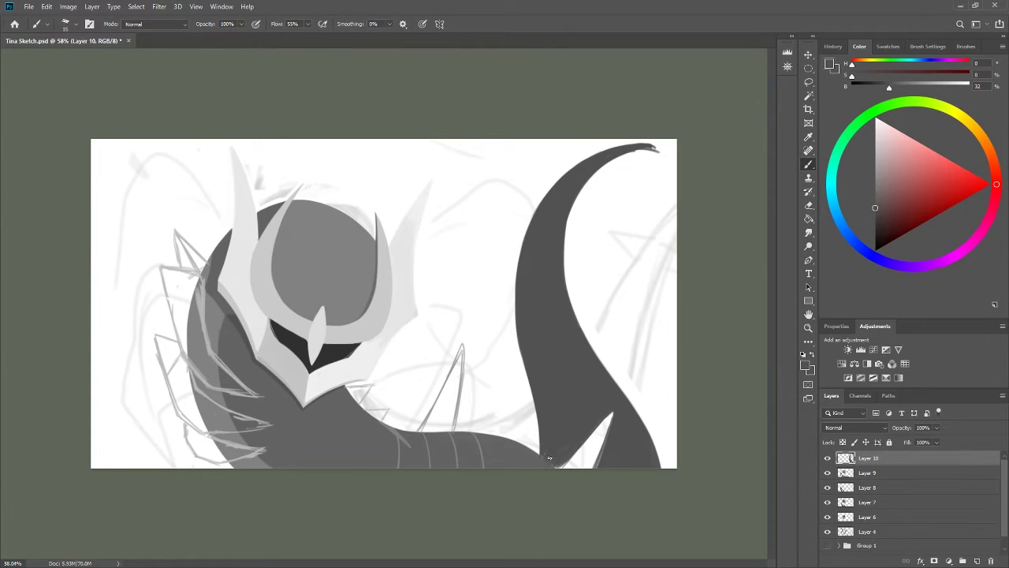
click(549, 460)
Trim the tail's upper outline with white on Layer 10
drag(615, 421, 727, 421)
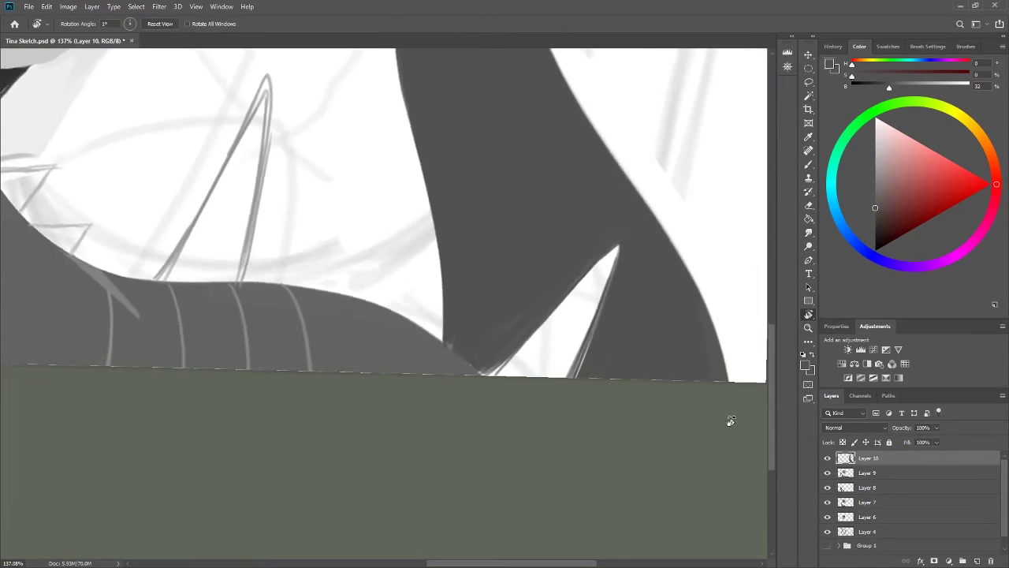
click(856, 531)
key(ctrl+minus)
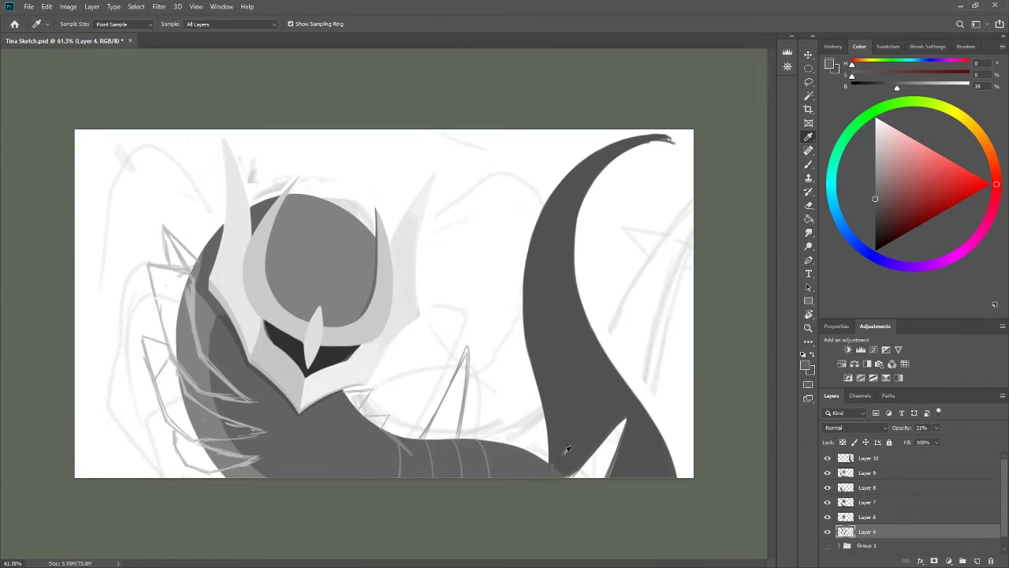
key(x)
key(b)
click(893, 462)
drag(672, 140, 576, 268)
drag(544, 205, 523, 355)
drag(595, 146, 540, 222)
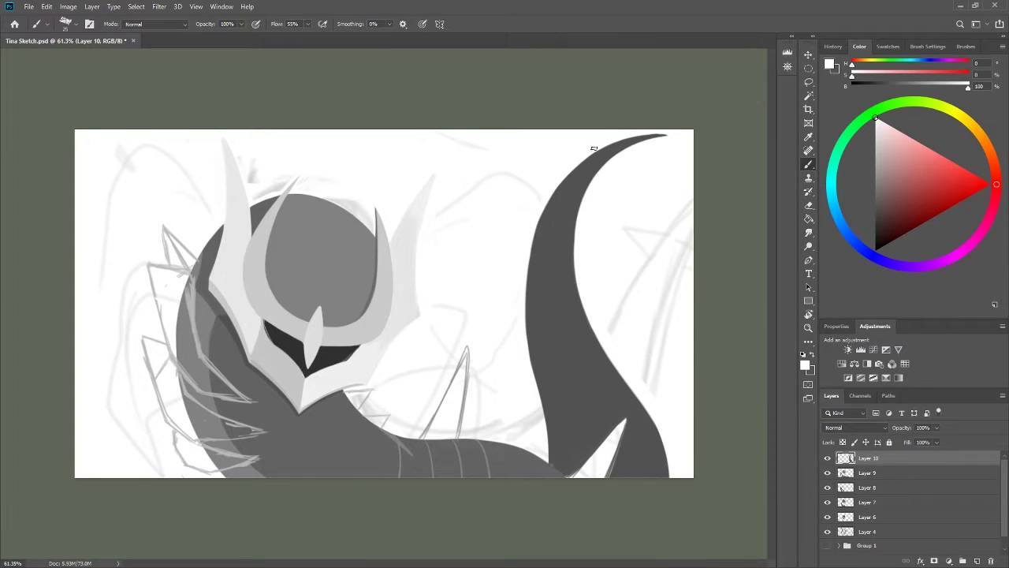
Trim the tail's right and left edges, then paint the base notch mid grey
alt+click(588, 430)
key(x)
drag(666, 382, 643, 478)
drag(627, 418, 580, 477)
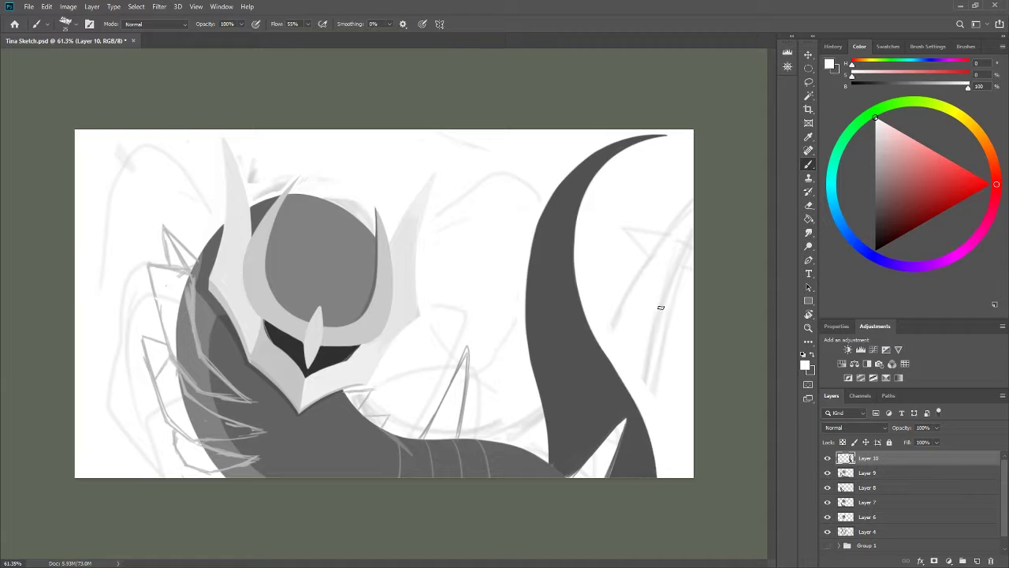
drag(561, 167, 532, 394)
alt+click(533, 395)
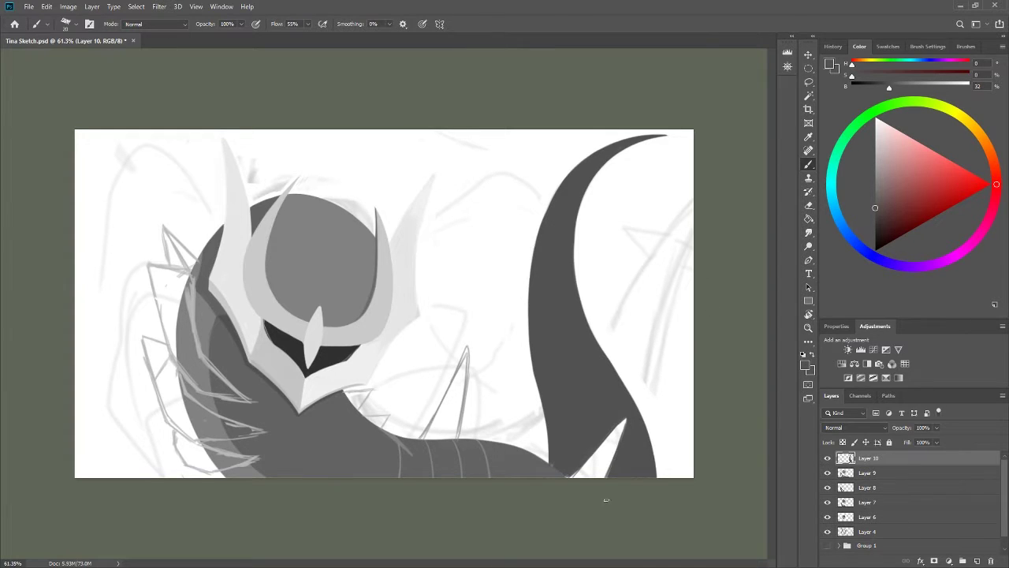
mouse_move(623, 422)
mouse_down()
mouse_move(580, 476)
mouse_move(626, 418)
mouse_move(612, 464)
mouse_move(524, 453)
mouse_up()
Paint a small mid-grey spike on the body's back with a smaller brush
alt+click(628, 422)
alt+click(597, 405)
alt+click(610, 460)
key(bracketleft)
key(bracketleft)
key(bracketleft)
mouse_move(465, 354)
mouse_down()
mouse_move(430, 435)
mouse_move(445, 421)
mouse_move(447, 407)
mouse_move(426, 434)
mouse_move(430, 446)
mouse_move(448, 393)
mouse_move(459, 432)
mouse_up()
mouse_move(462, 418)
mouse_down()
mouse_move(425, 439)
mouse_move(459, 432)
mouse_up()
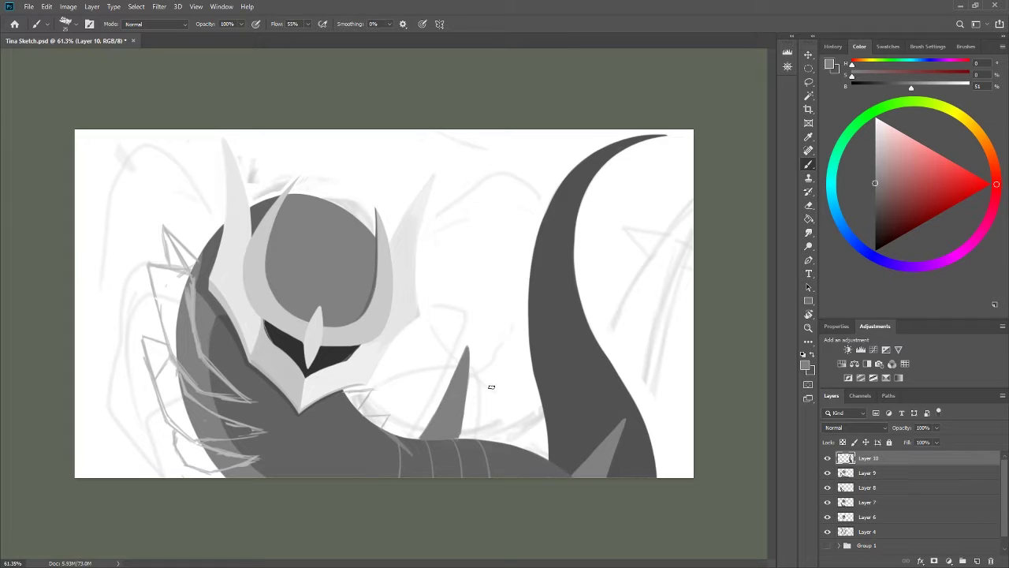
key(bracketright)
Trim and refine the small spike's outline with white
key(x)
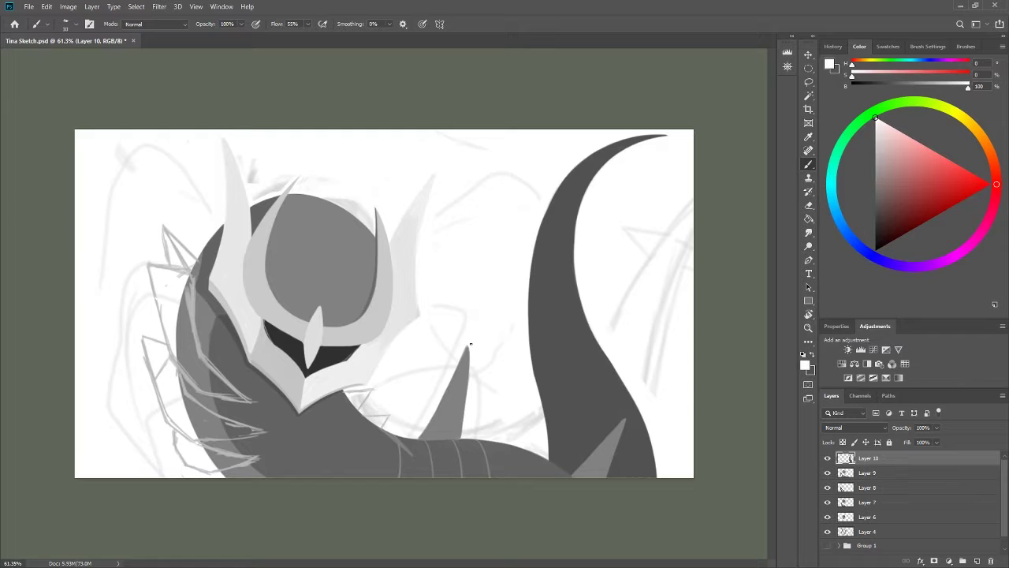
drag(466, 347, 419, 436)
drag(469, 391, 467, 343)
Paint a dark grey spike at the body's lower right and trim its left edge
click(874, 183)
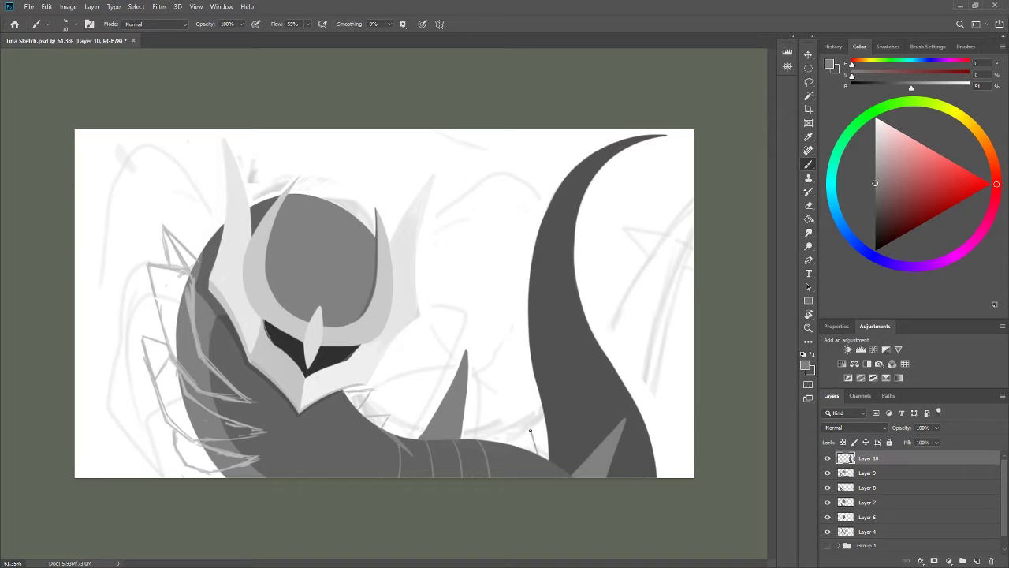
mouse_move(531, 427)
mouse_down()
mouse_move(555, 462)
mouse_move(535, 452)
mouse_move(540, 439)
mouse_up()
alt+click(520, 418)
alt+click(546, 446)
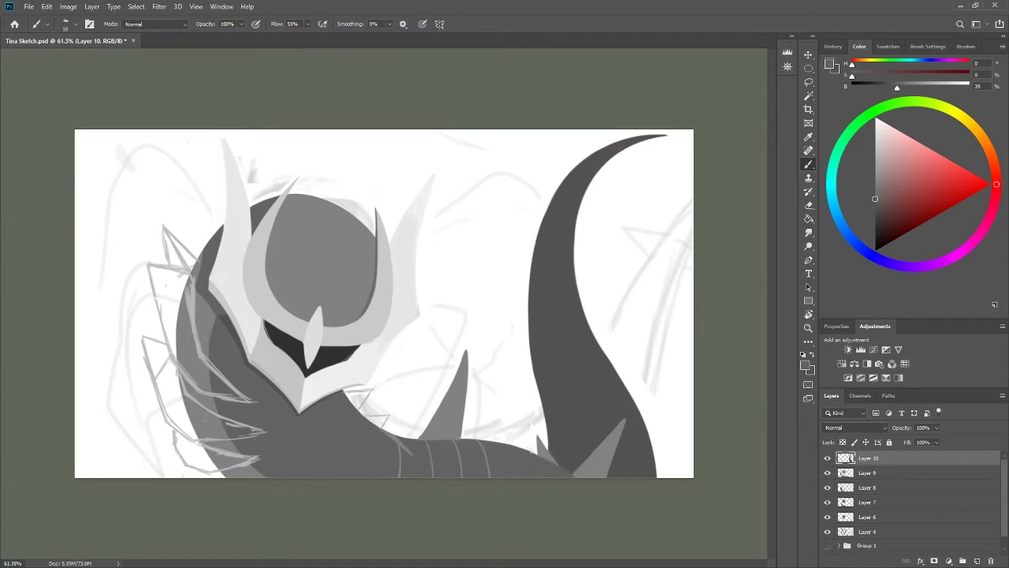
alt+click(527, 470)
key(ctrl+z)
Paint and reshape a dark grey spike near the tail tip
drag(576, 163, 573, 143)
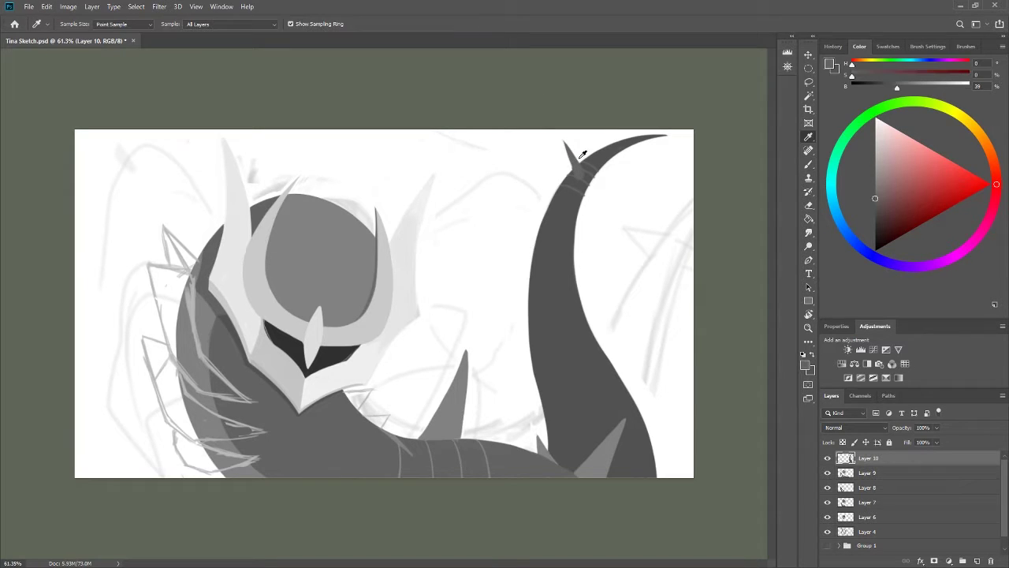
alt+click(551, 150)
alt+click(572, 165)
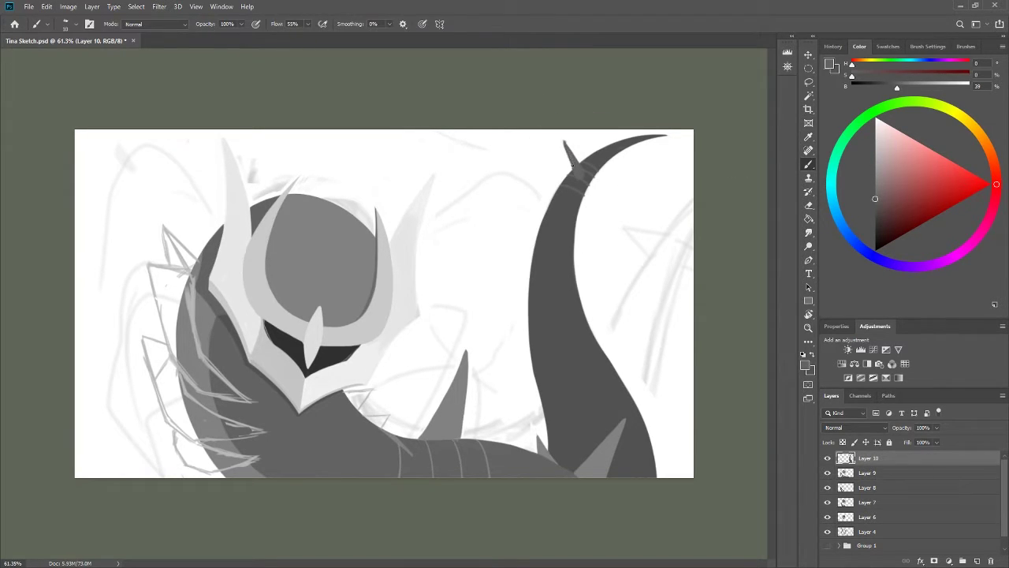
alt+click(573, 162)
alt+click(571, 164)
mouse_move(575, 158)
mouse_down()
mouse_move(566, 145)
mouse_move(578, 144)
mouse_move(564, 147)
mouse_move(582, 172)
mouse_move(562, 141)
mouse_move(581, 168)
mouse_up()
Darken the tail-tip spike, extending it up-left to a sharp point
alt+click(573, 162)
alt+click(572, 164)
alt+click(572, 162)
alt+click(575, 162)
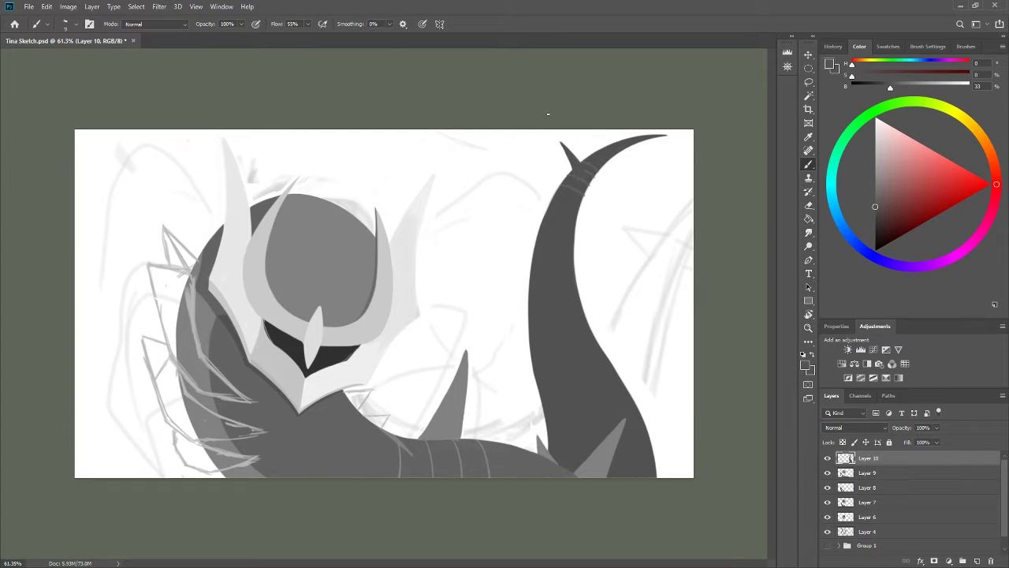
Mirror the view to check the sketch and darken the tail-tip spike further
key(h)
mouse_move(95, 105)
mouse_down()
mouse_move(387, 254)
mouse_move(361, 292)
mouse_up()
drag(402, 237, 370, 260)
drag(410, 217, 398, 234)
key(z)
drag(394, 237, 316, 237)
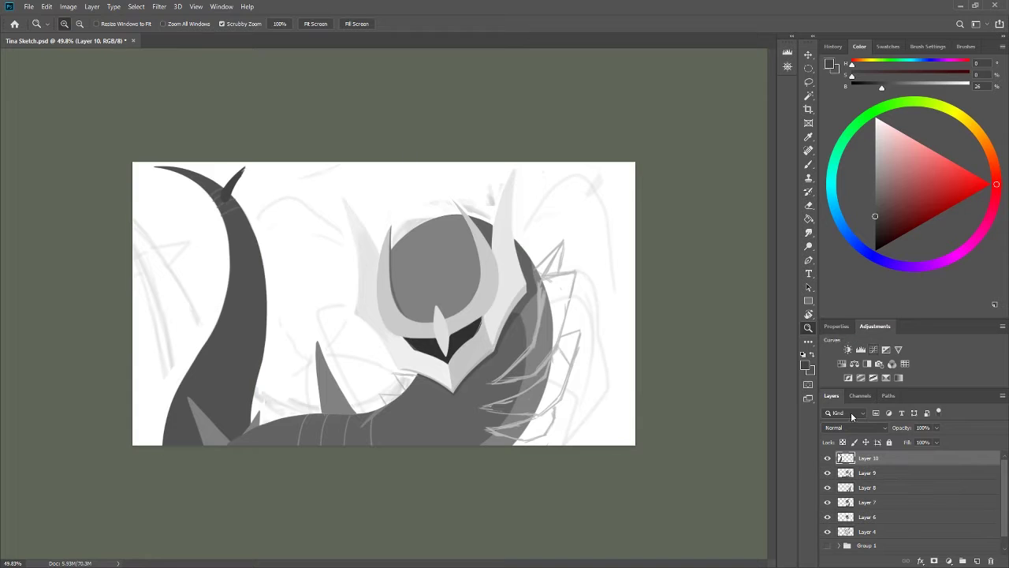
Sharpen the upper tail spike into a dark point with dark strokes at its base
key(b)
drag(222, 199, 233, 183)
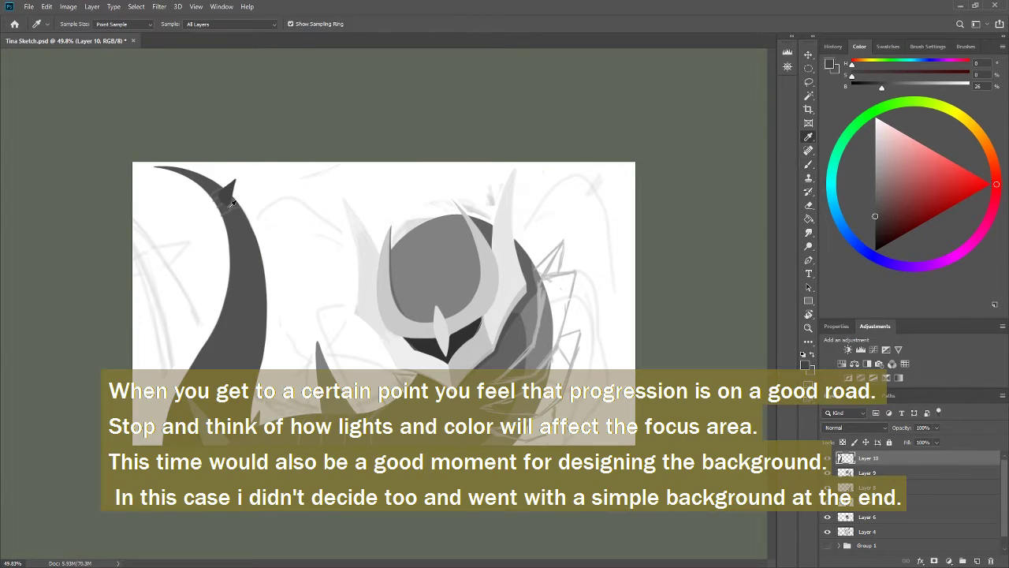
alt+click(223, 189)
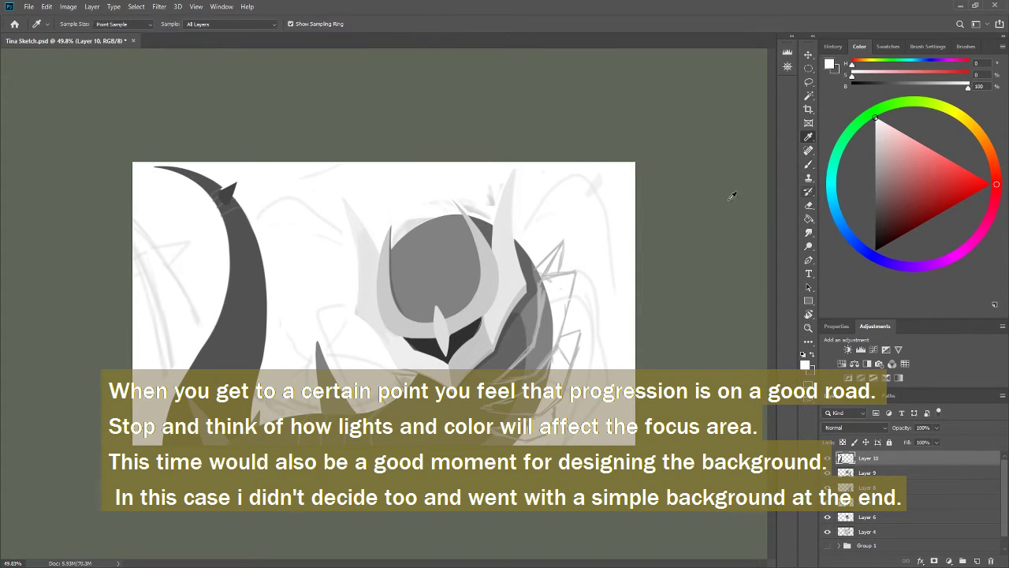
alt+click(224, 190)
alt+click(225, 190)
mouse_move(222, 193)
mouse_down()
mouse_move(240, 179)
mouse_move(210, 210)
mouse_up()
alt+click(227, 201)
Paint another dark grey spike on the tail's side
alt+click(213, 209)
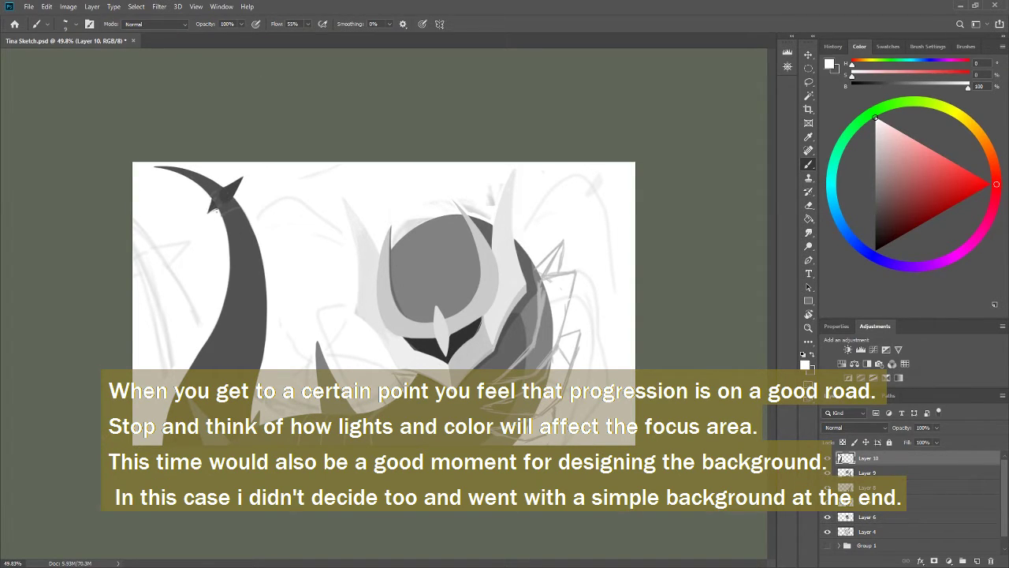
alt+click(237, 236)
drag(230, 242, 284, 231)
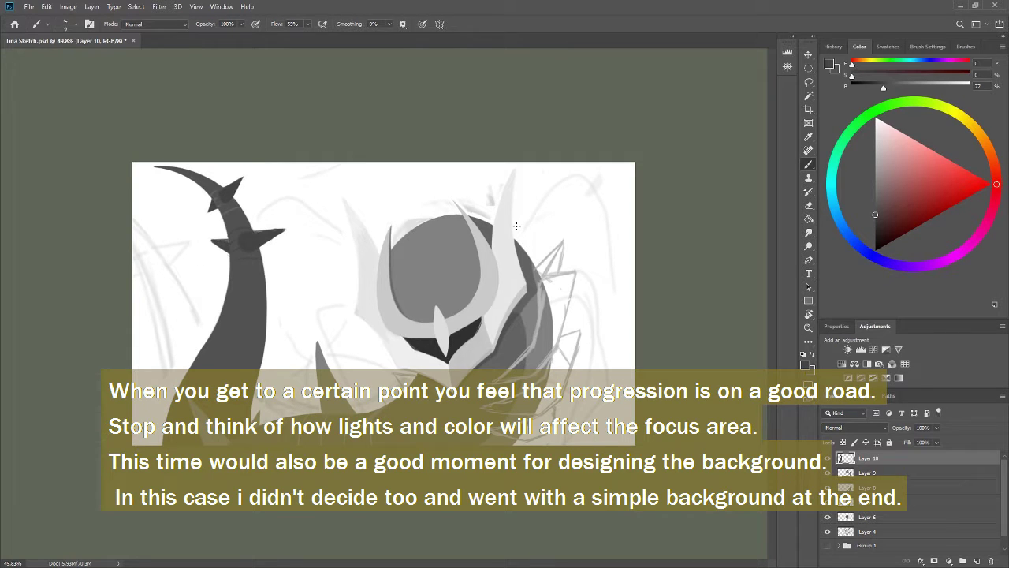